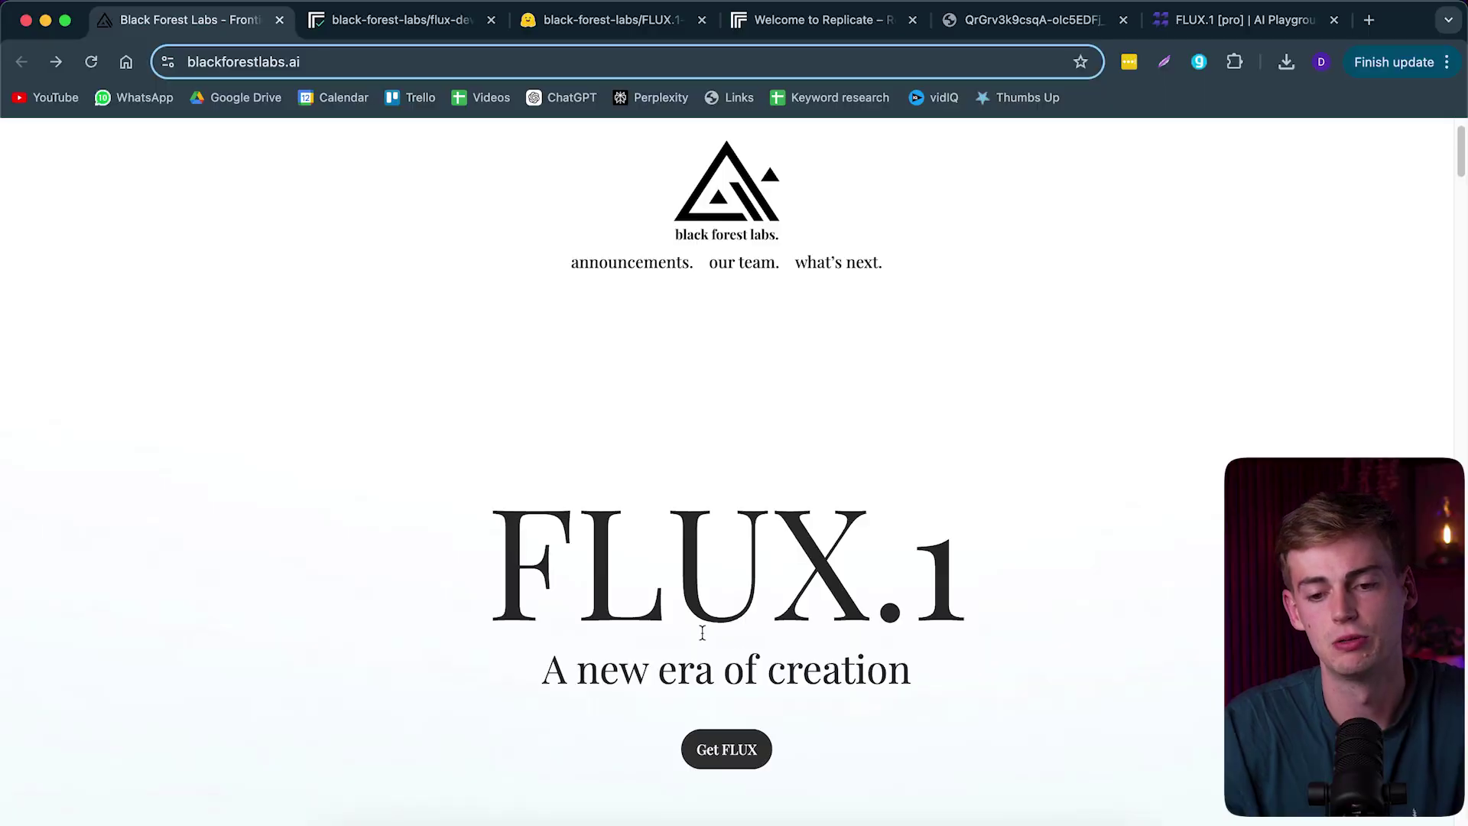
Step: Jump to the Get FLUX.1 section and read the [pro], [dev] and [schnell] descriptions
click(738, 759)
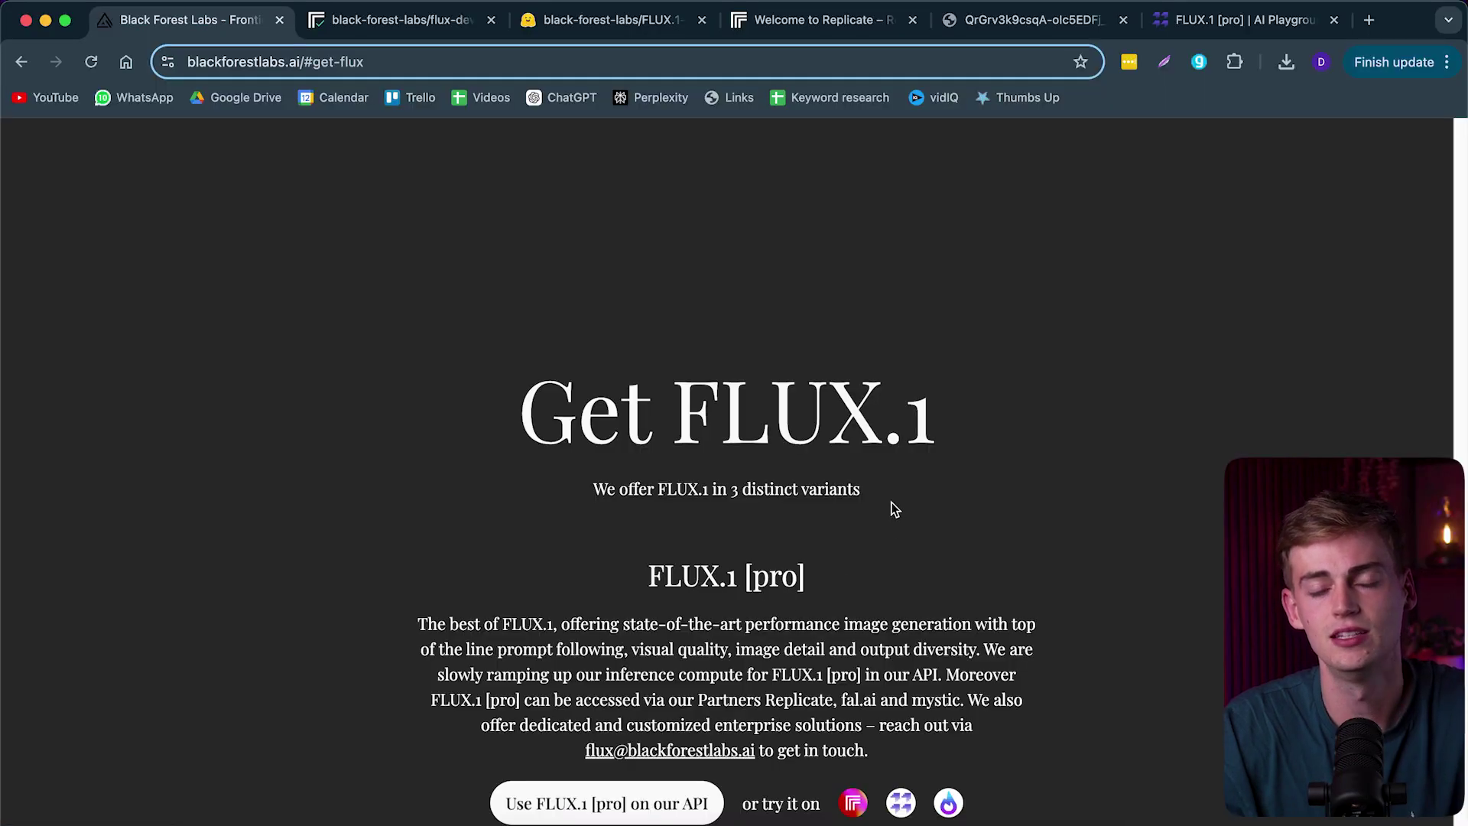
scroll(885, 506, down, 6)
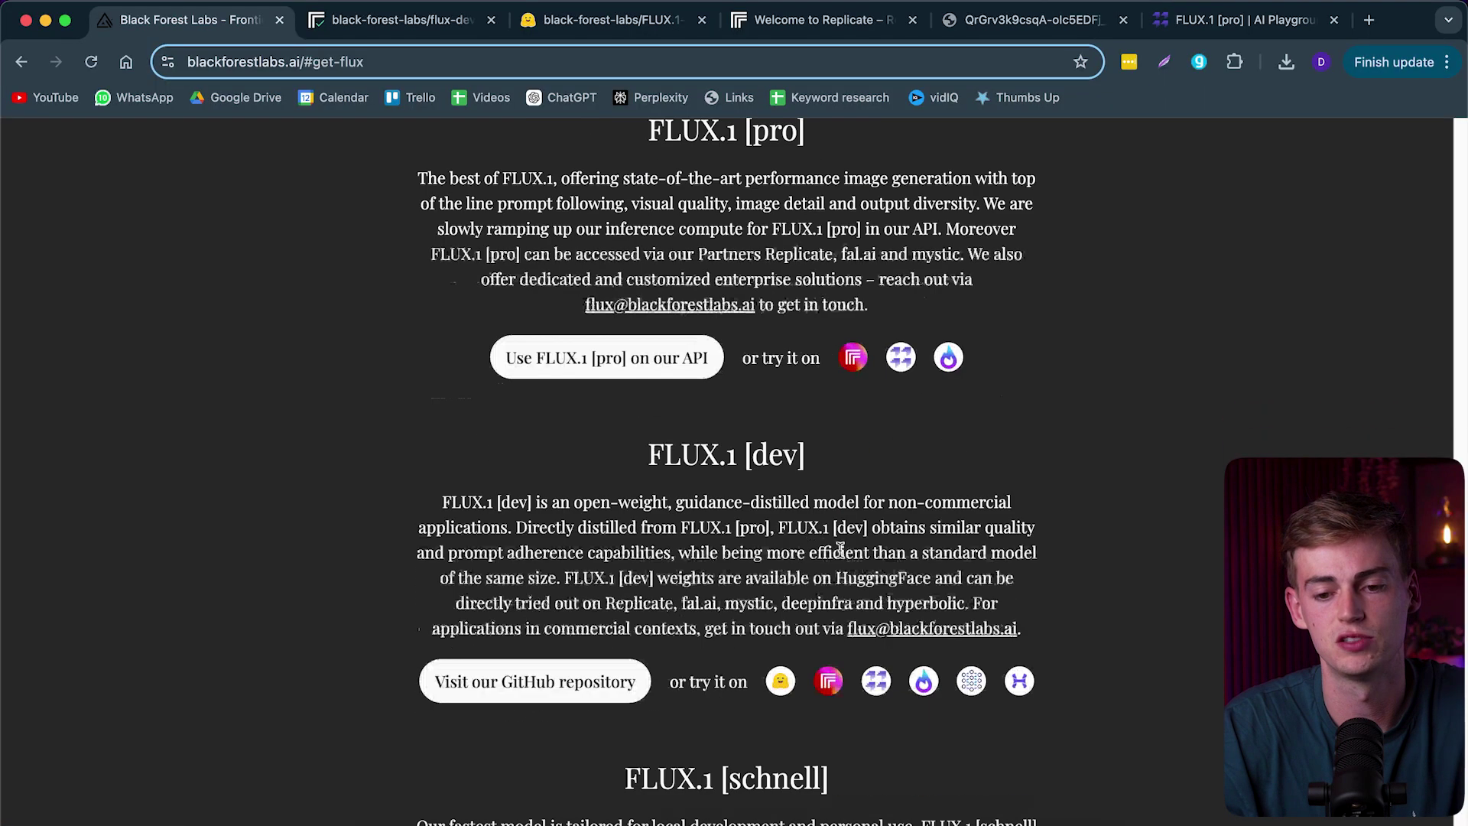
scroll(741, 627, down, 1)
scroll(749, 560, up, 4)
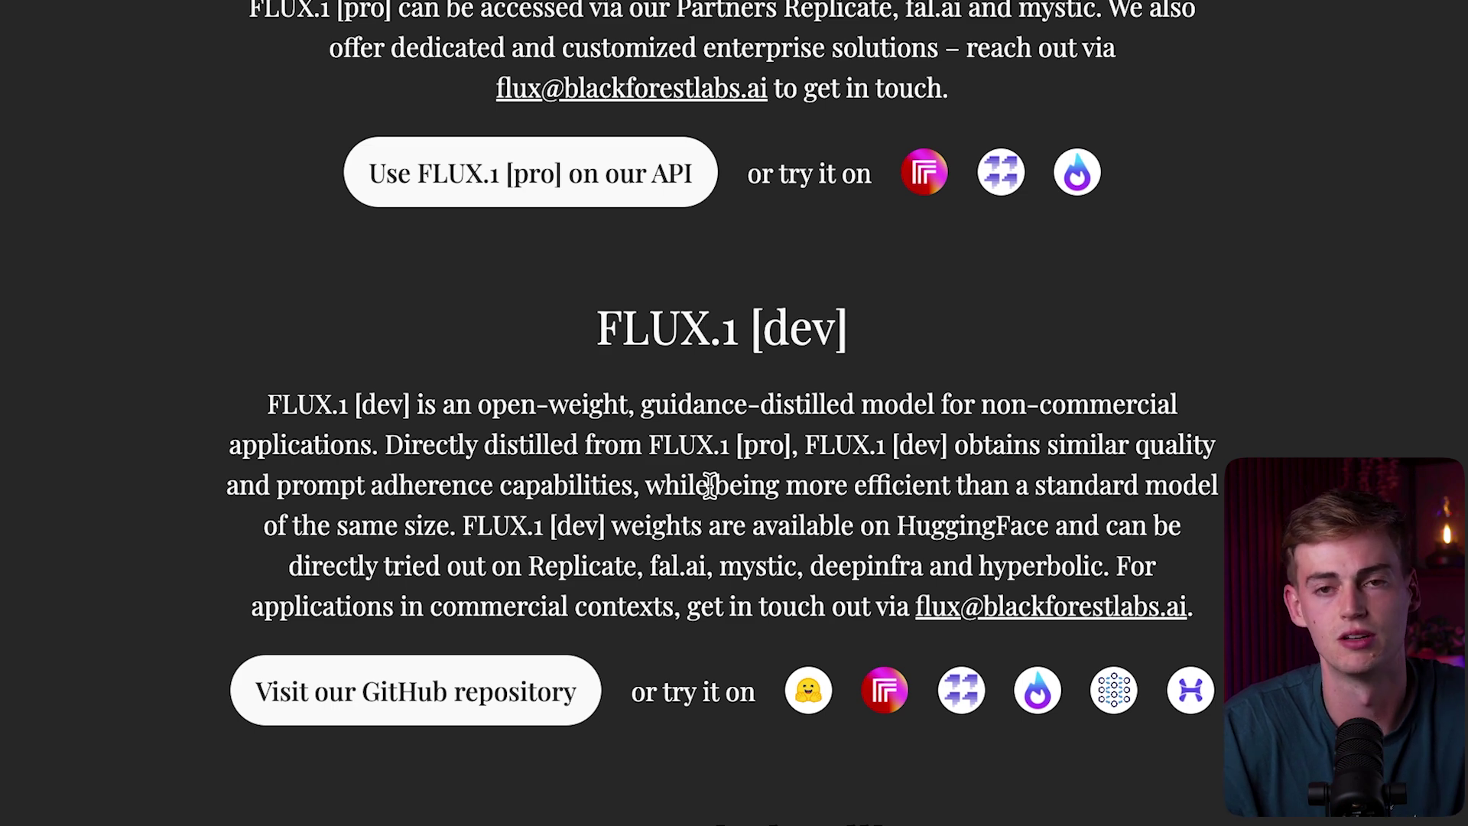
scroll(645, 548, down, 2)
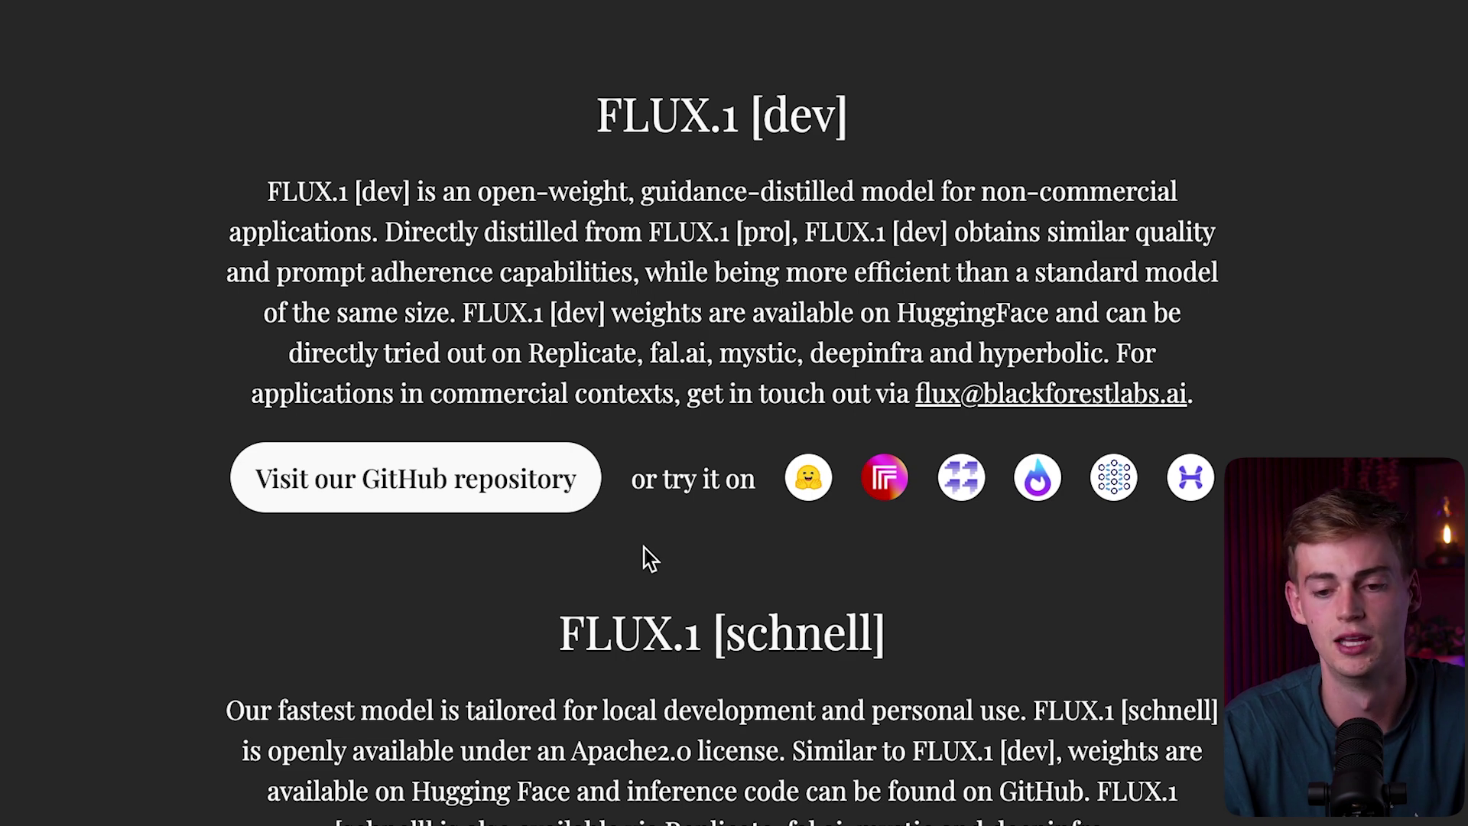
scroll(644, 548, down, 1)
scroll(649, 548, down, 1)
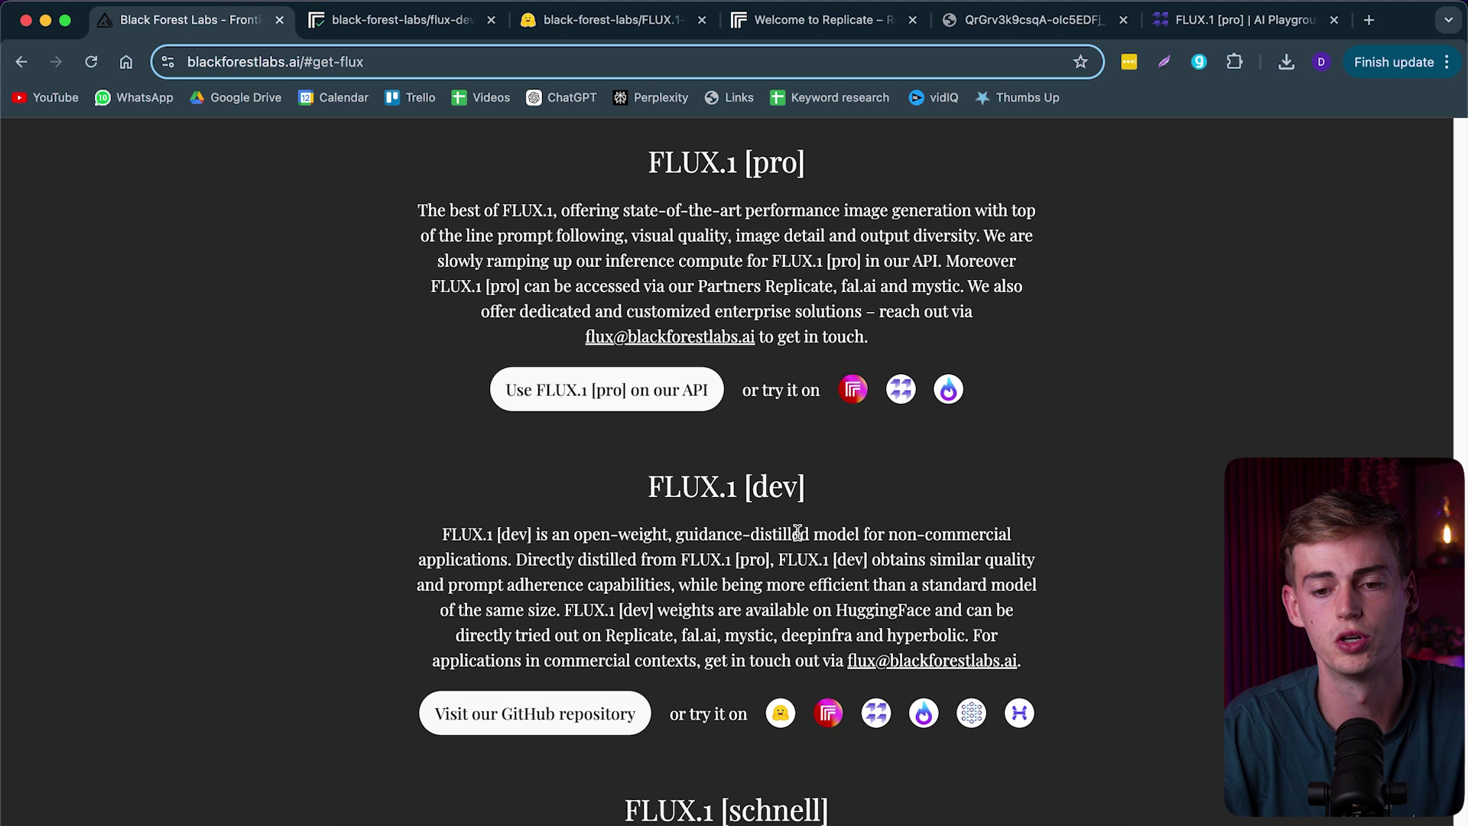
Step: Highlight the FLUX.1 [dev] heading, then the FLUX.1 [pro] heading
drag(635, 489, 799, 489)
click(740, 314)
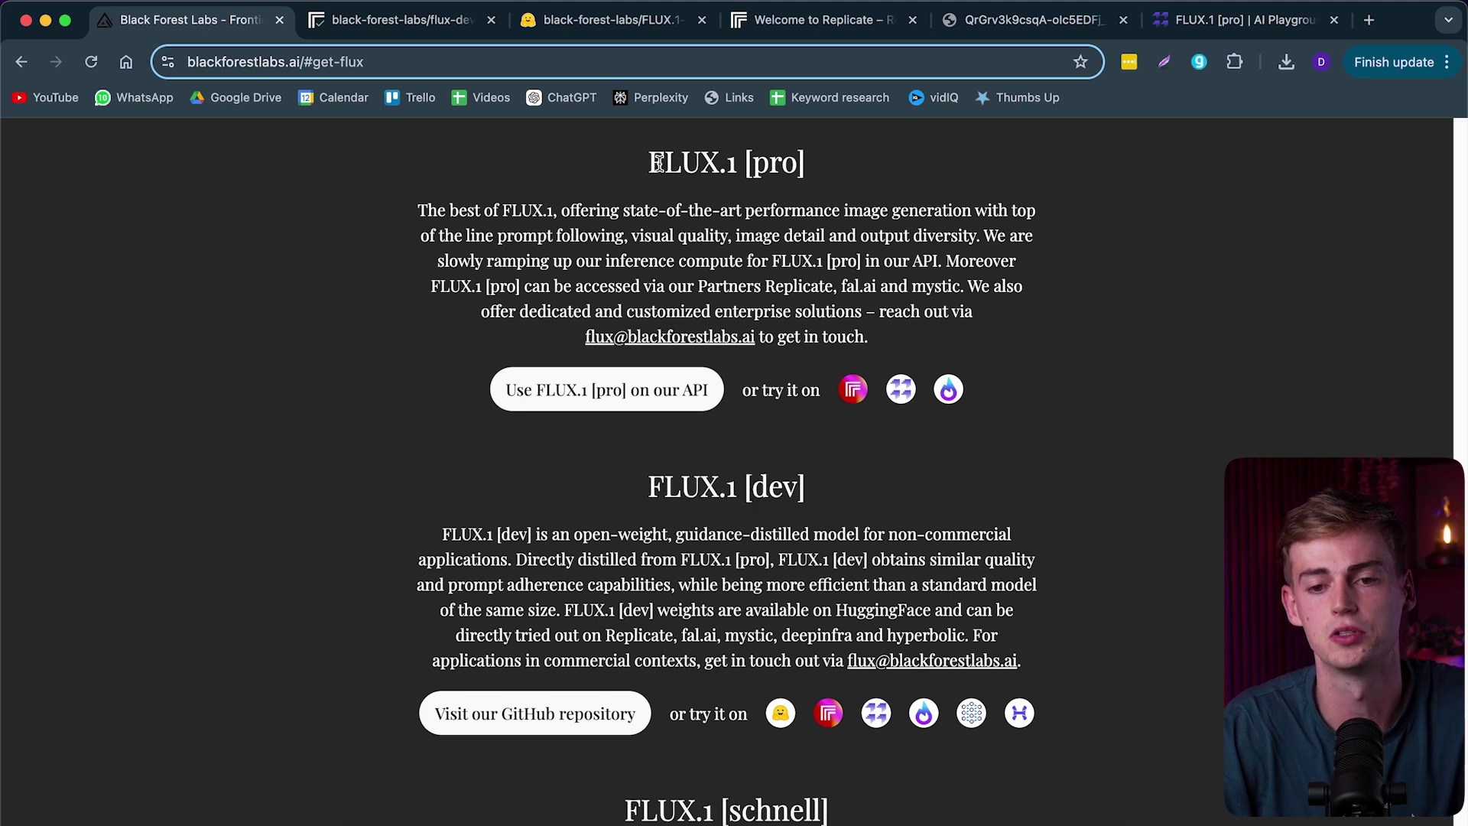
drag(658, 163, 800, 179)
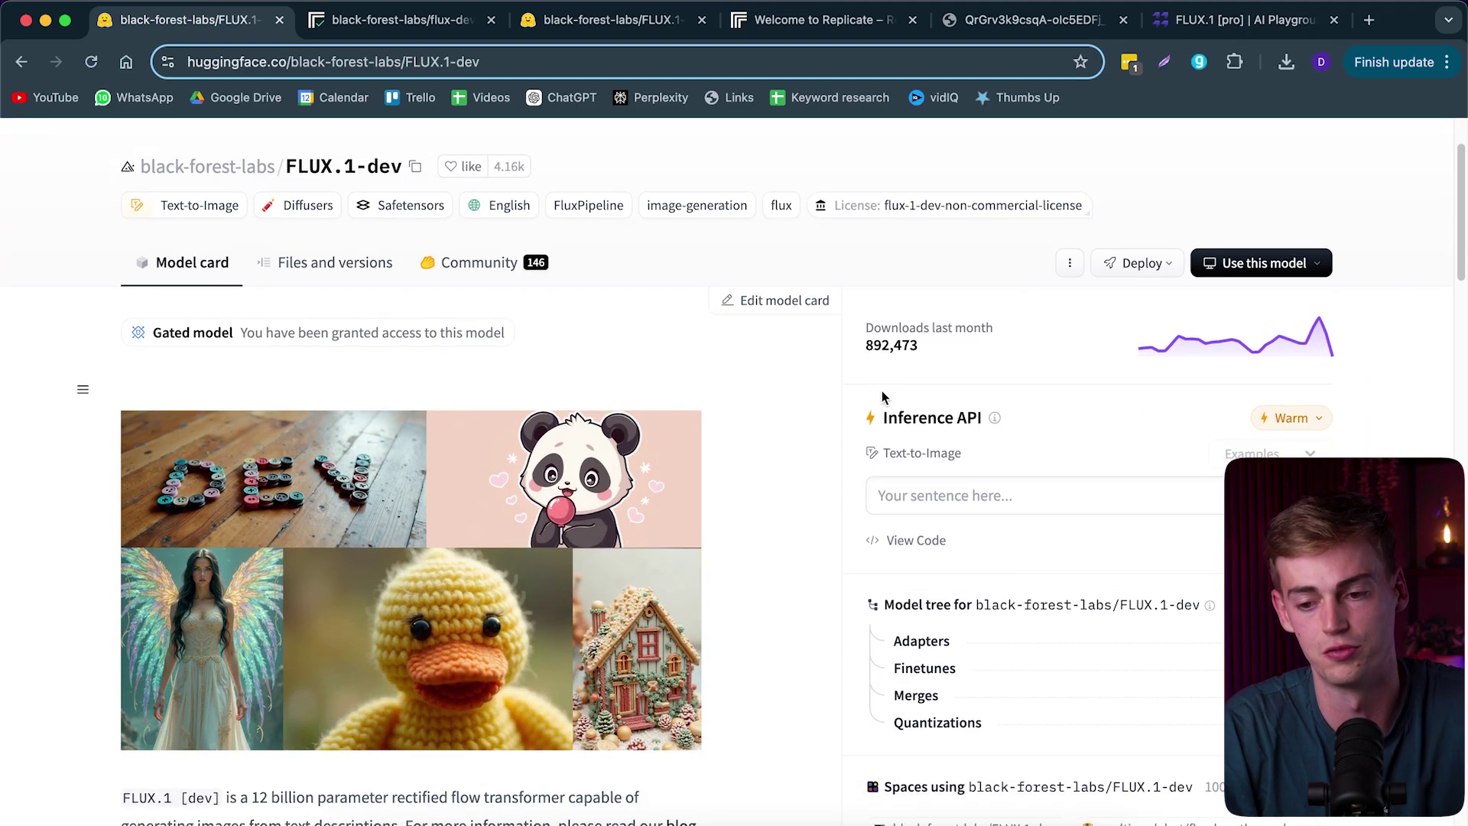
Step: Generate 'an astronaut looking at the moon' in FLUX.1-dev's inference box and enlarge the result
click(944, 497)
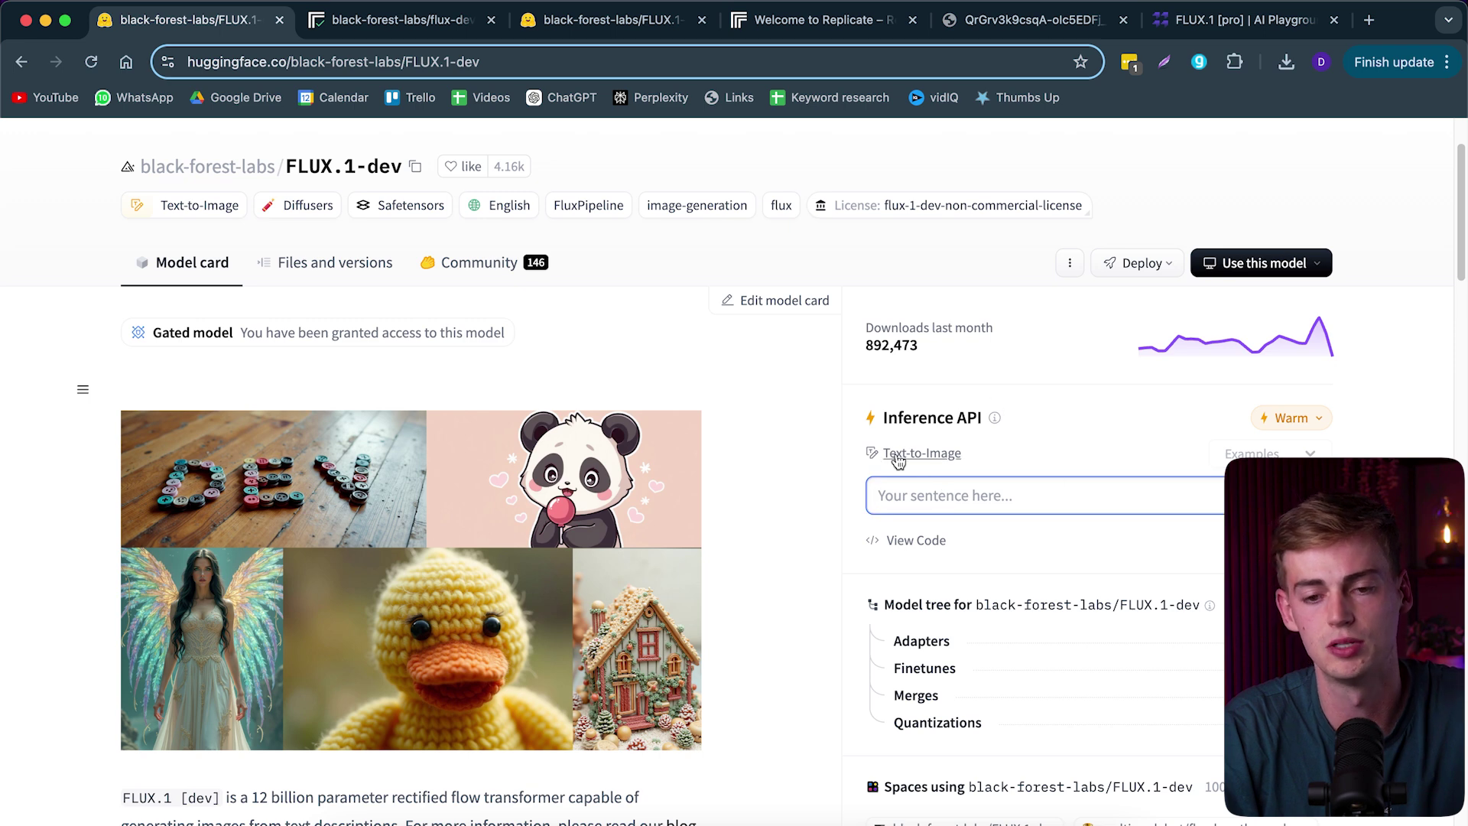
text(an astronaut looking at)
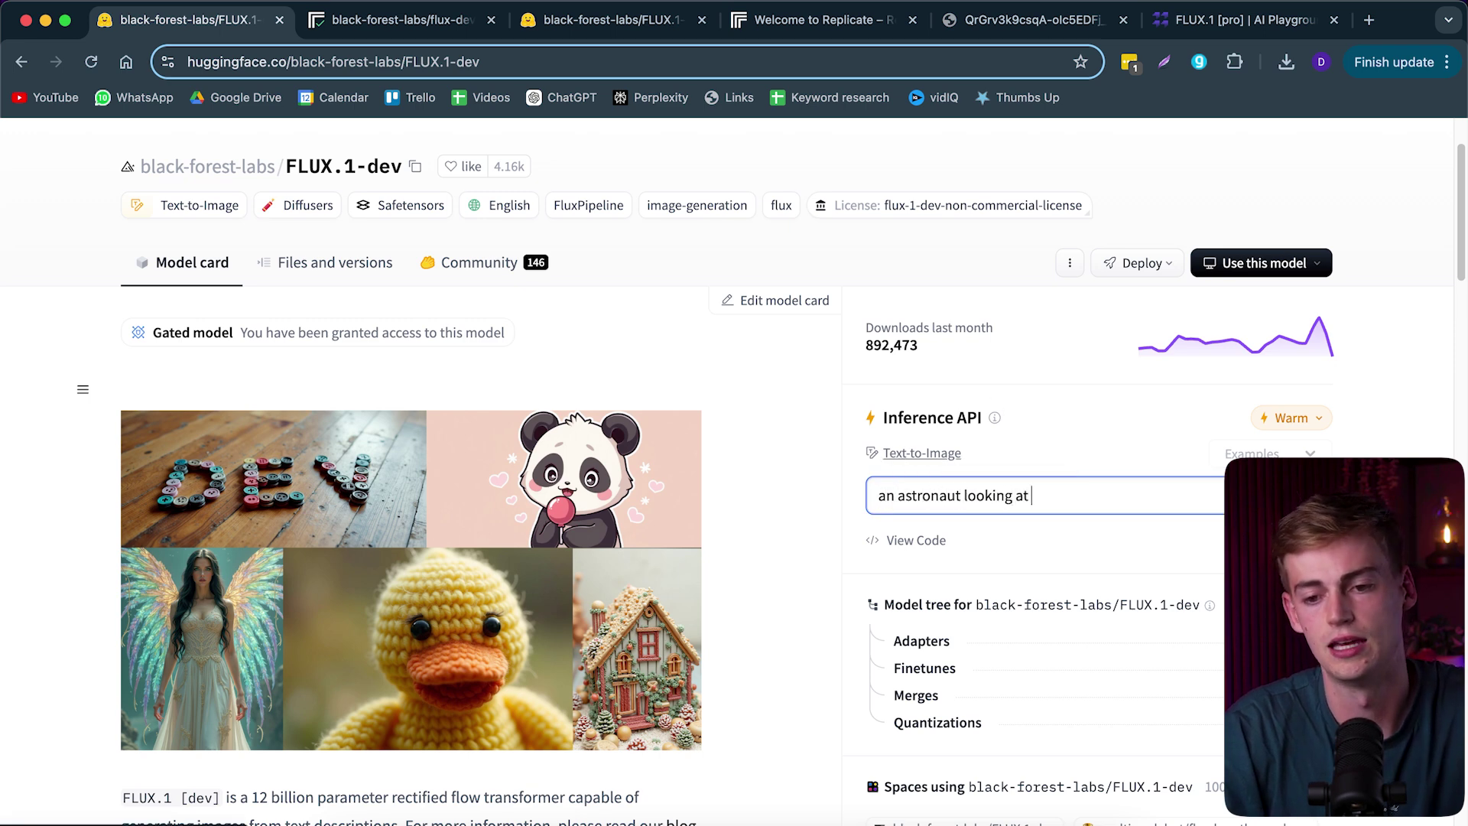
text( the moon)
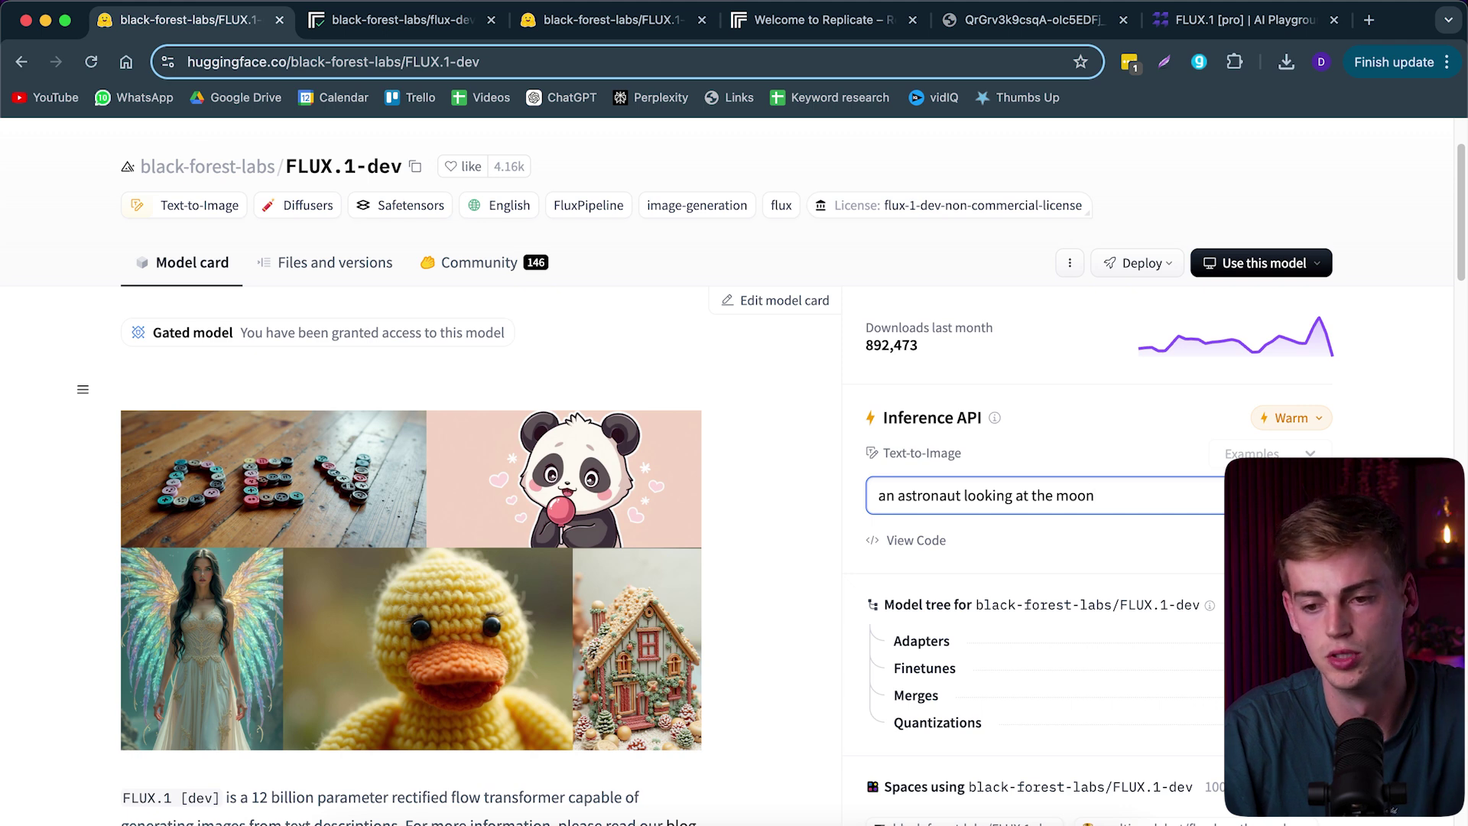
key(Return)
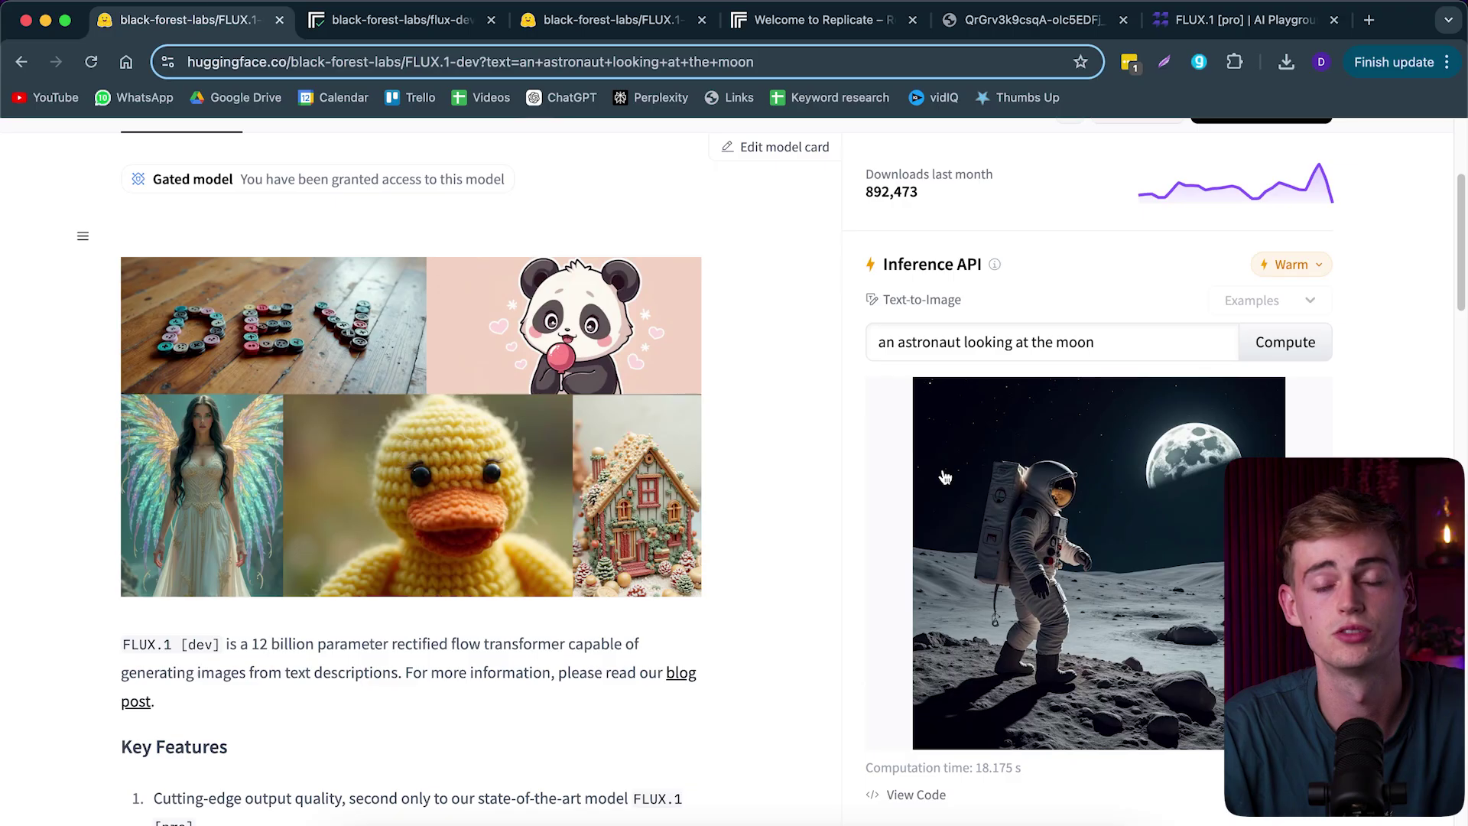
click(946, 477)
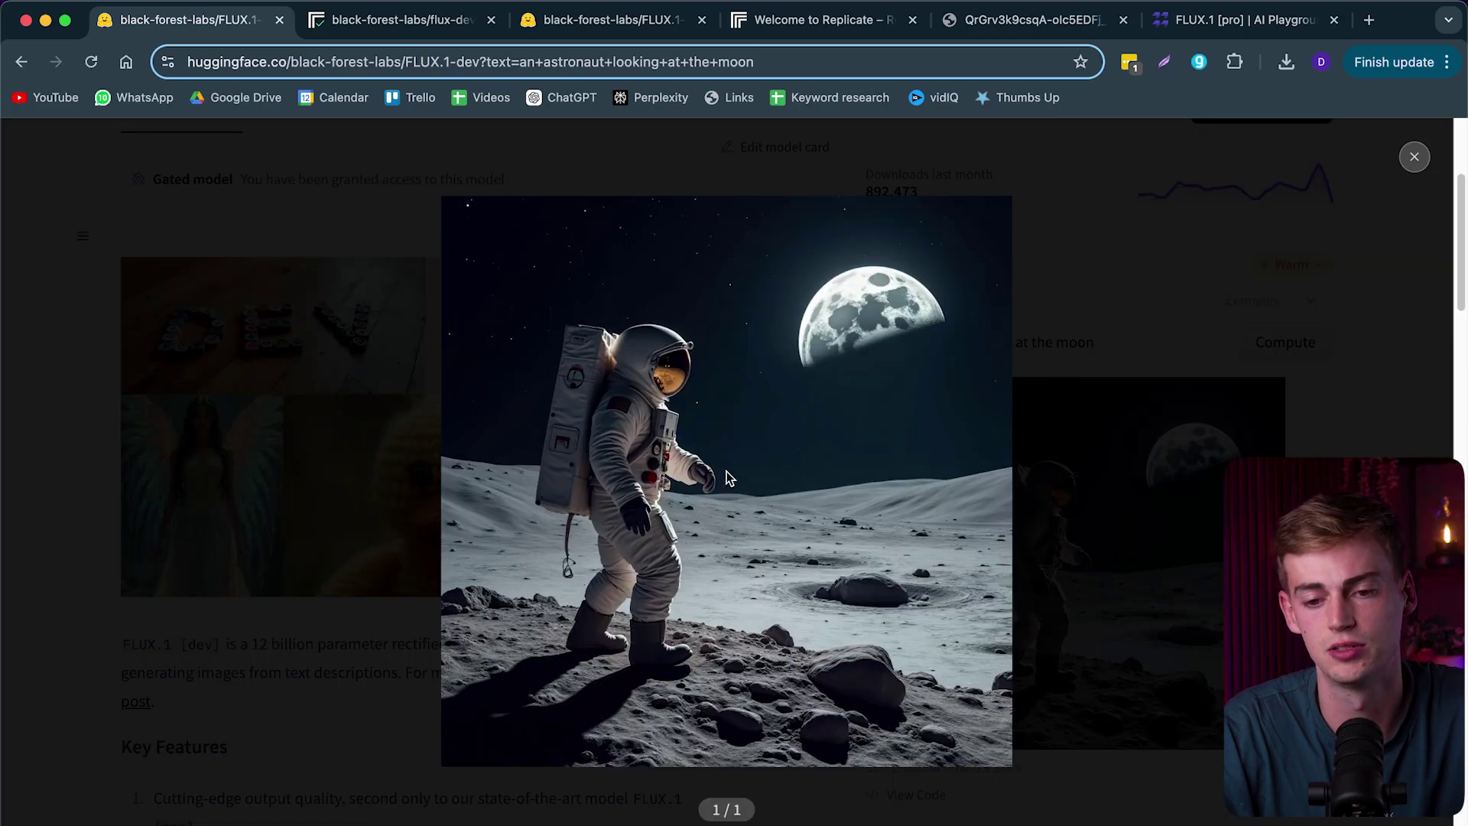
right_click(688, 442)
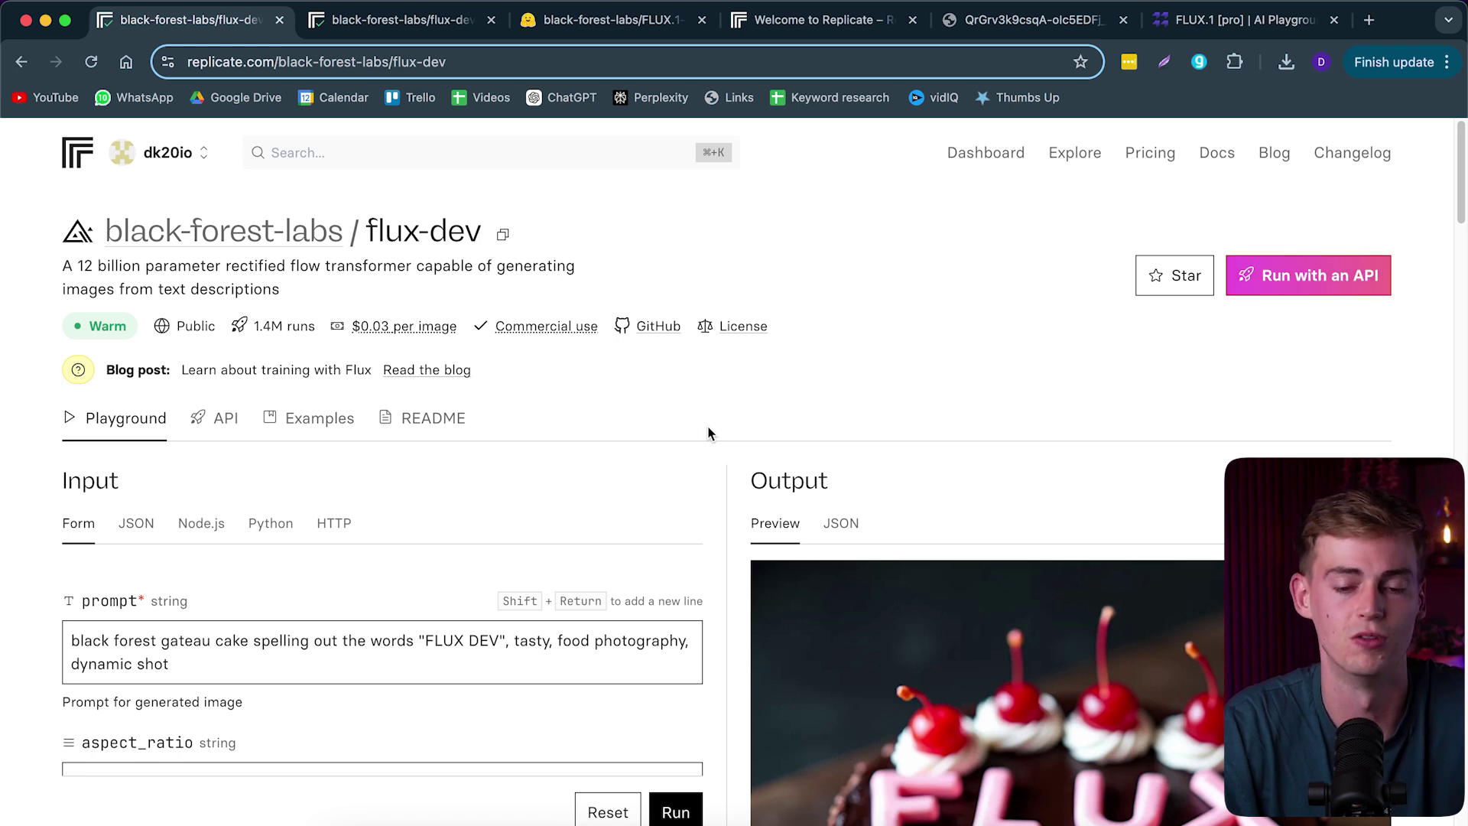
Step: Glance at the Replicate welcome credit page, then return and scroll through flux-dev's input settings
key(super+4)
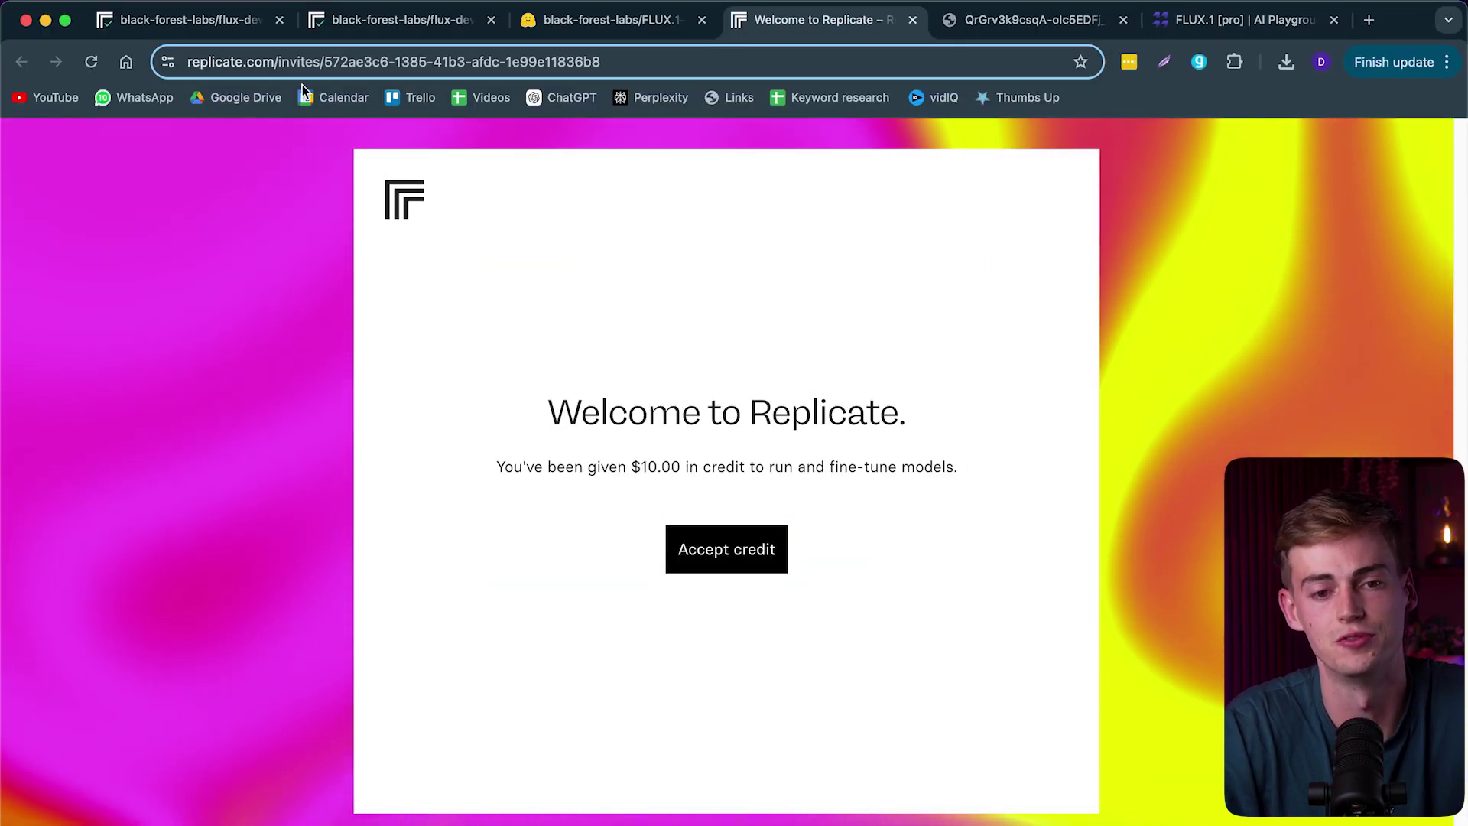
key(super+1)
scroll(741, 355, down, 10)
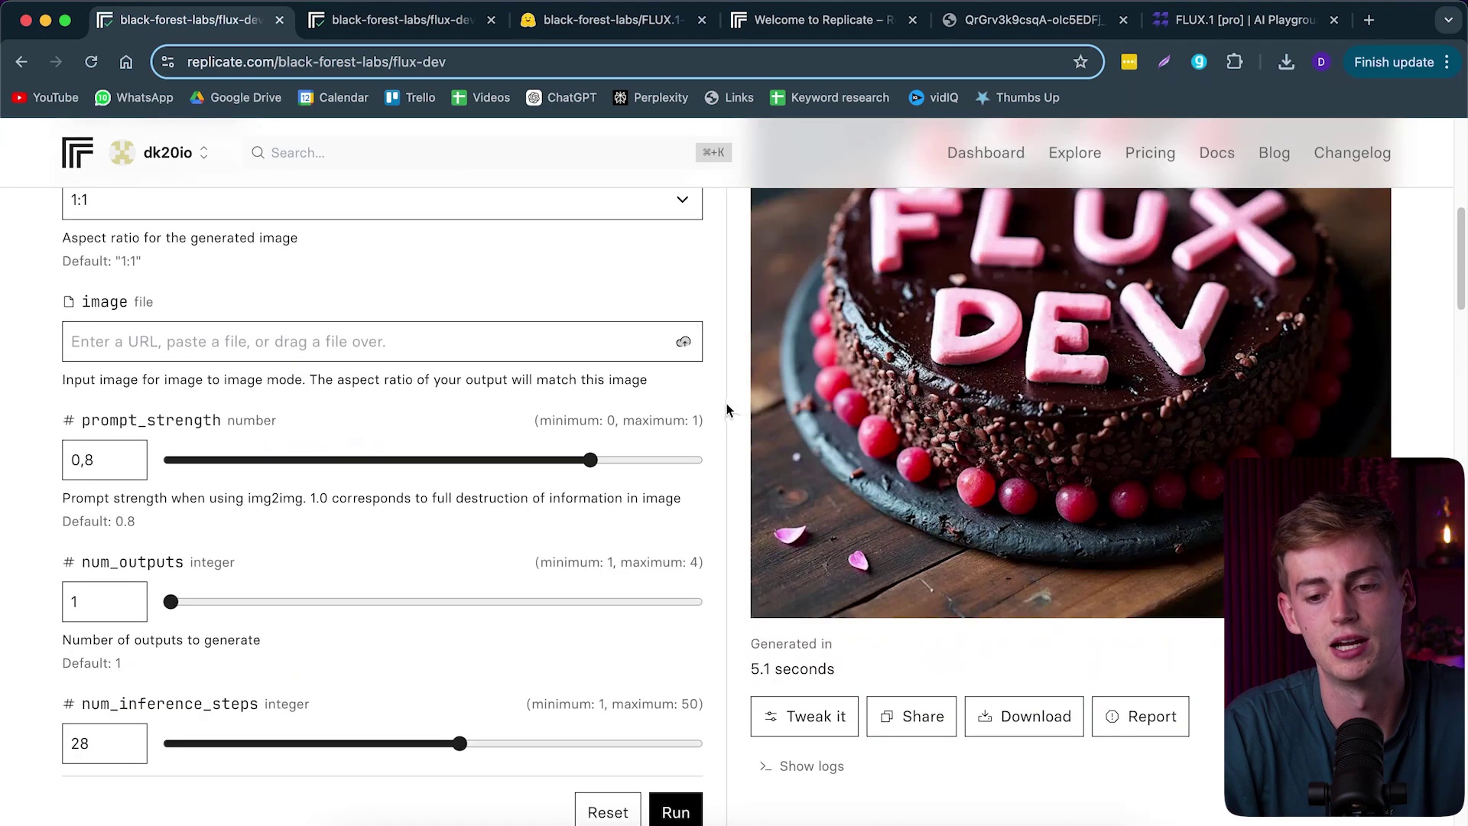
scroll(848, 440, up, 2)
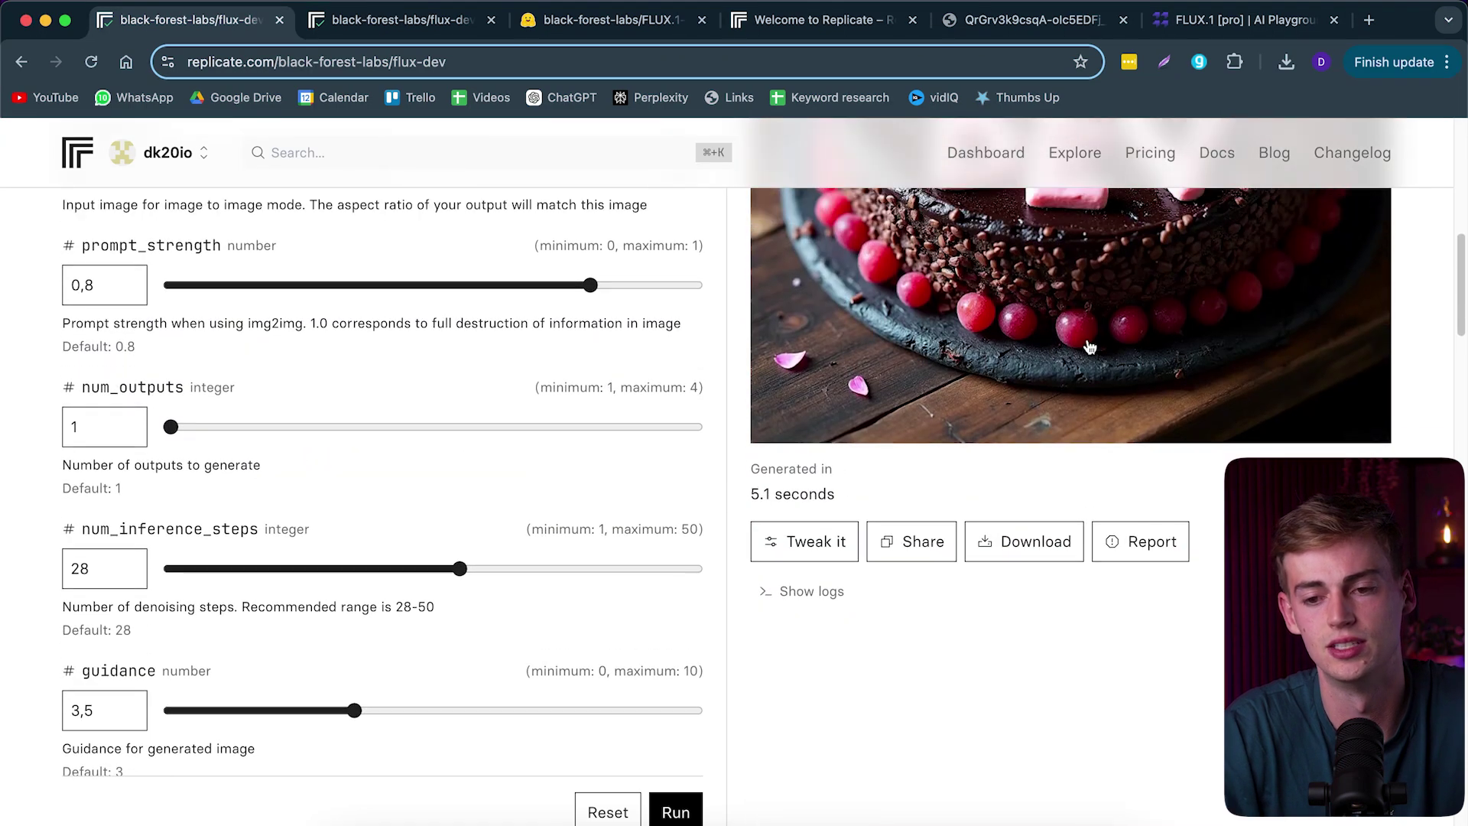
drag(799, 551, 718, 549)
click(857, 544)
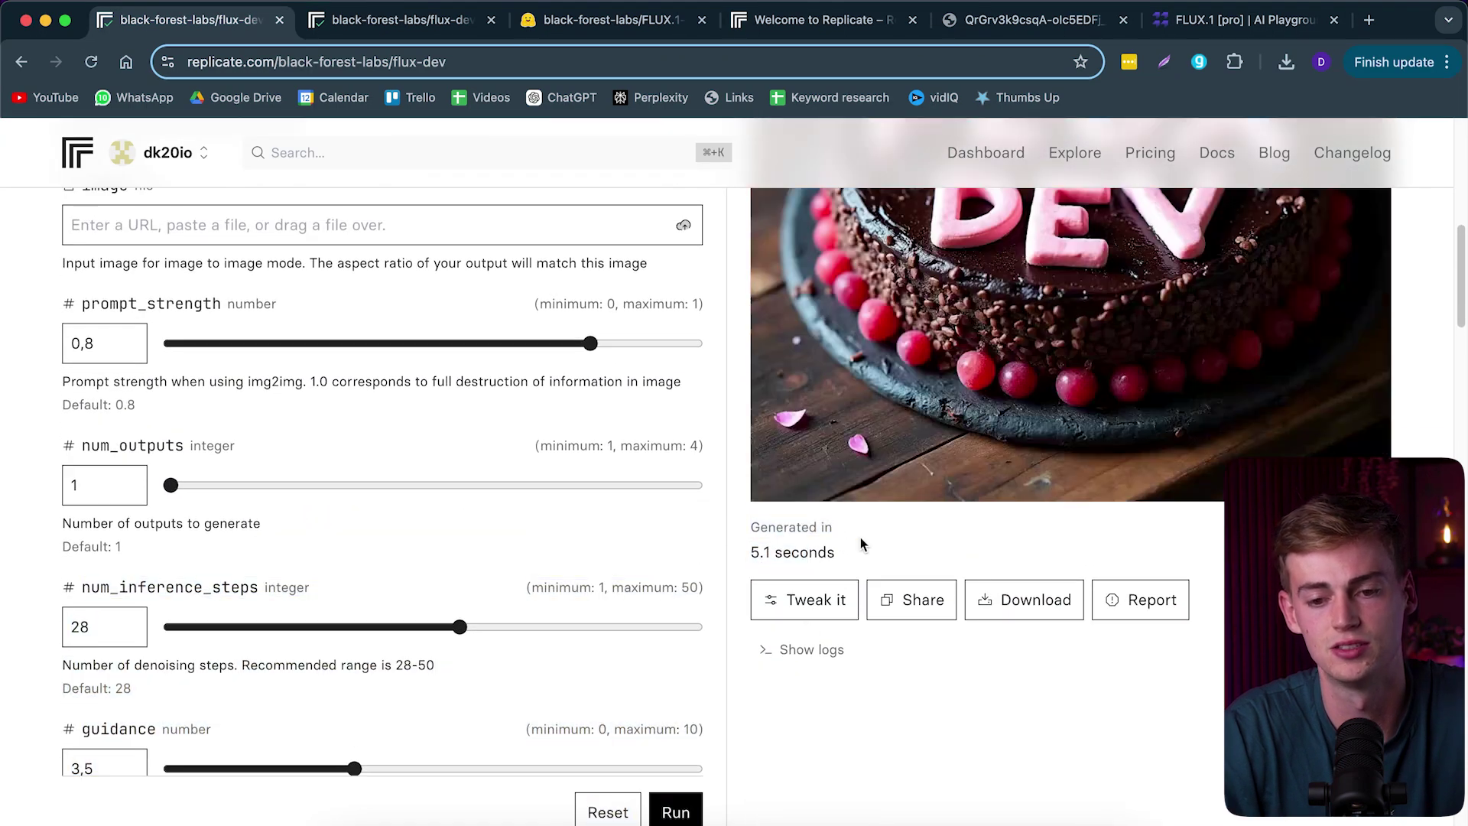
scroll(848, 543, up, 10)
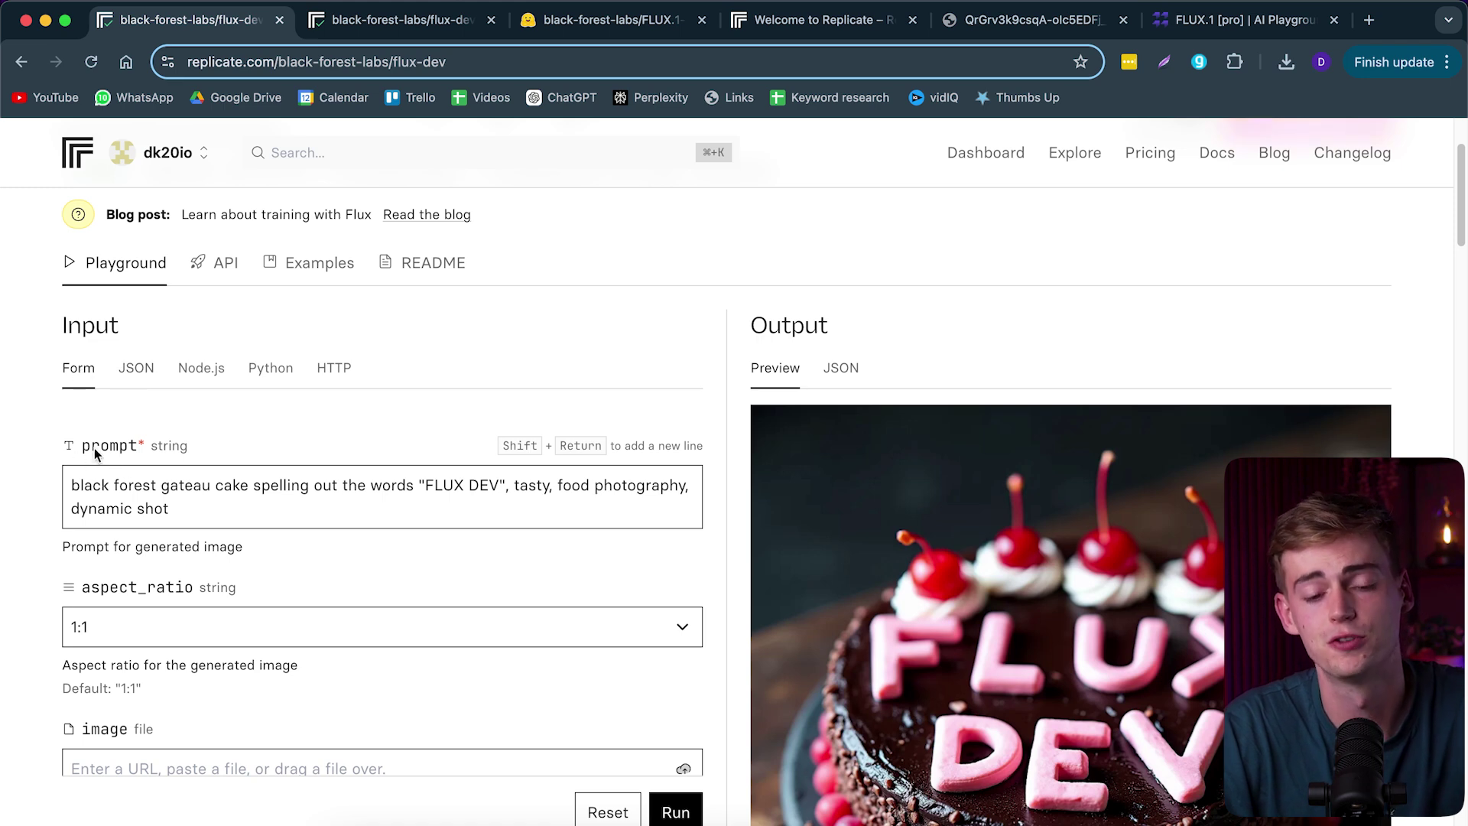
Step: Replace the cake prompt with the pasted photorealistic hamster-cracking-out-of-an-egg-on-Jupiter prompt
click(202, 493)
drag(201, 512, 29, 472)
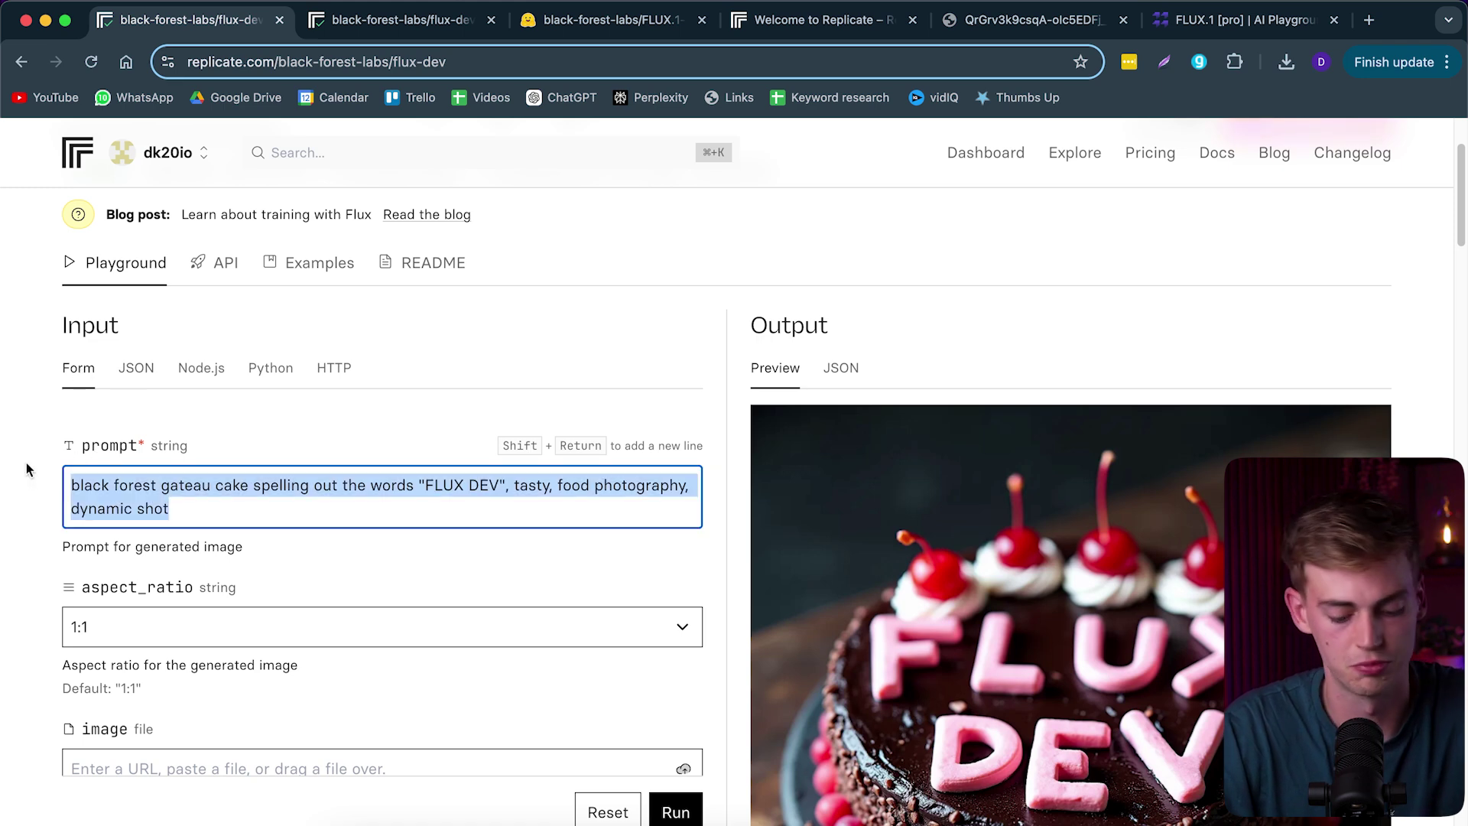
text(a small cute photorealistic hamster cracking out of an egg shell on jupiter)
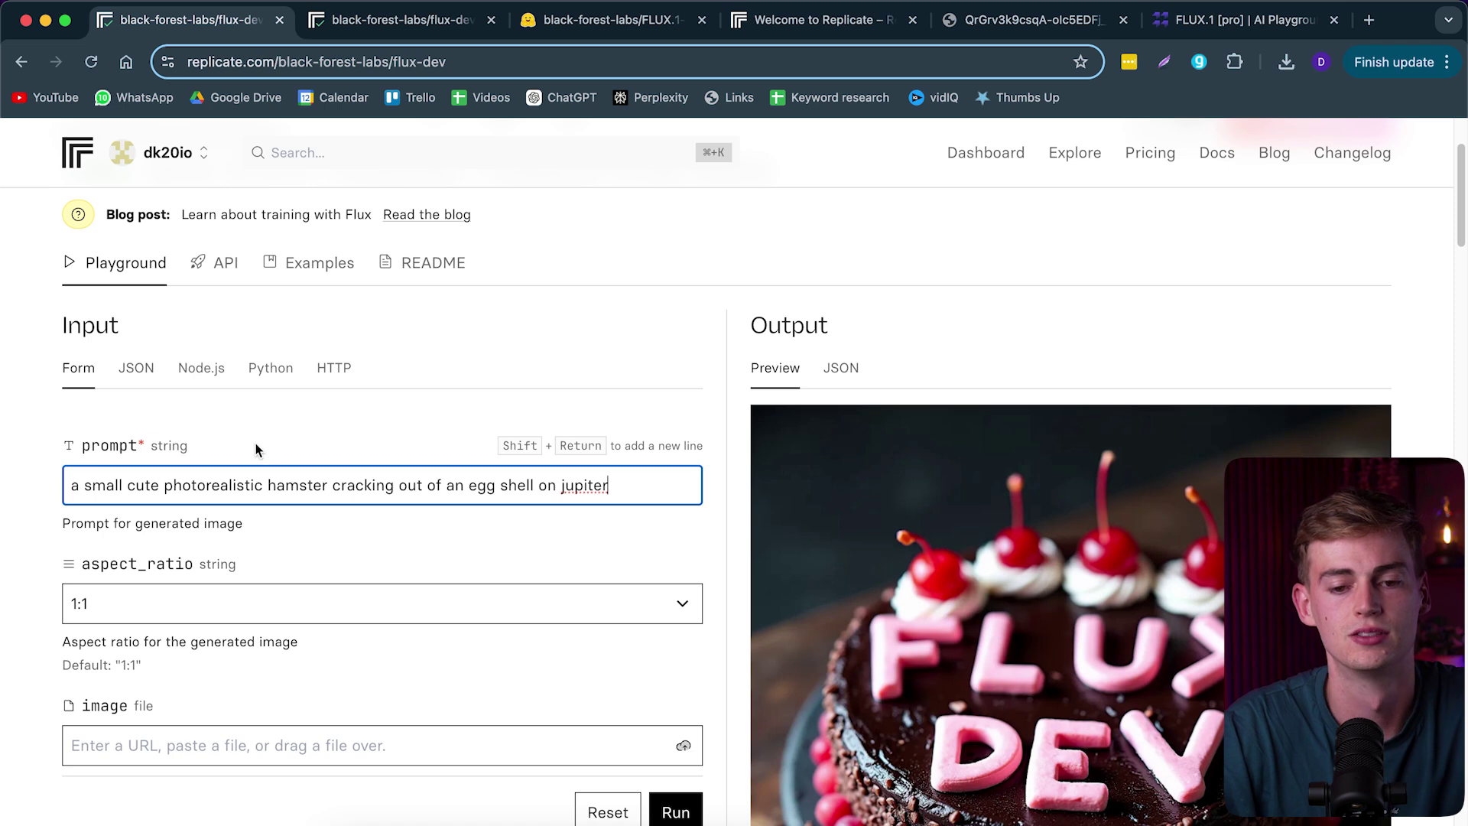
scroll(245, 474, down, 1)
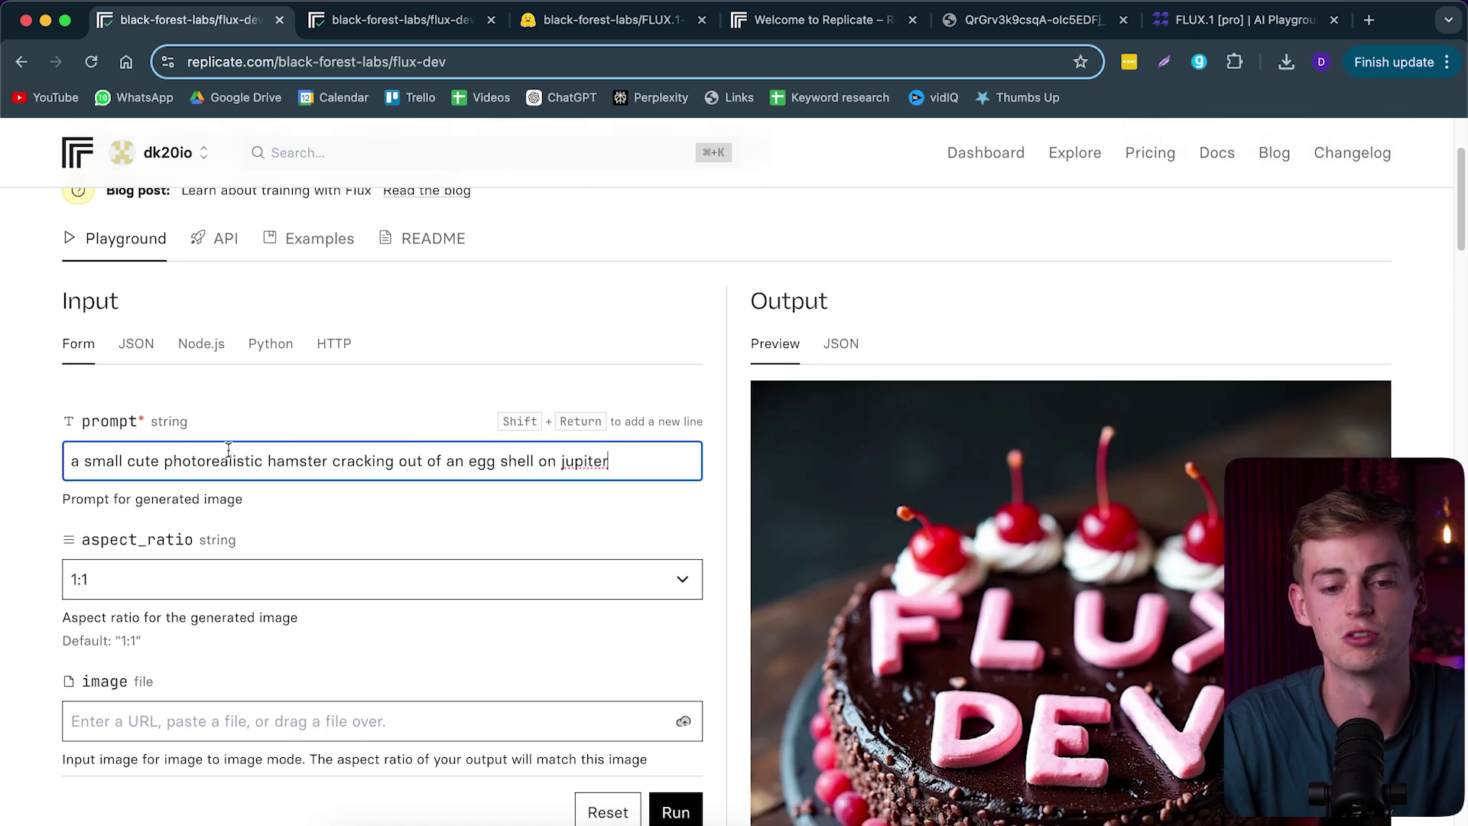
drag(261, 464, 175, 463)
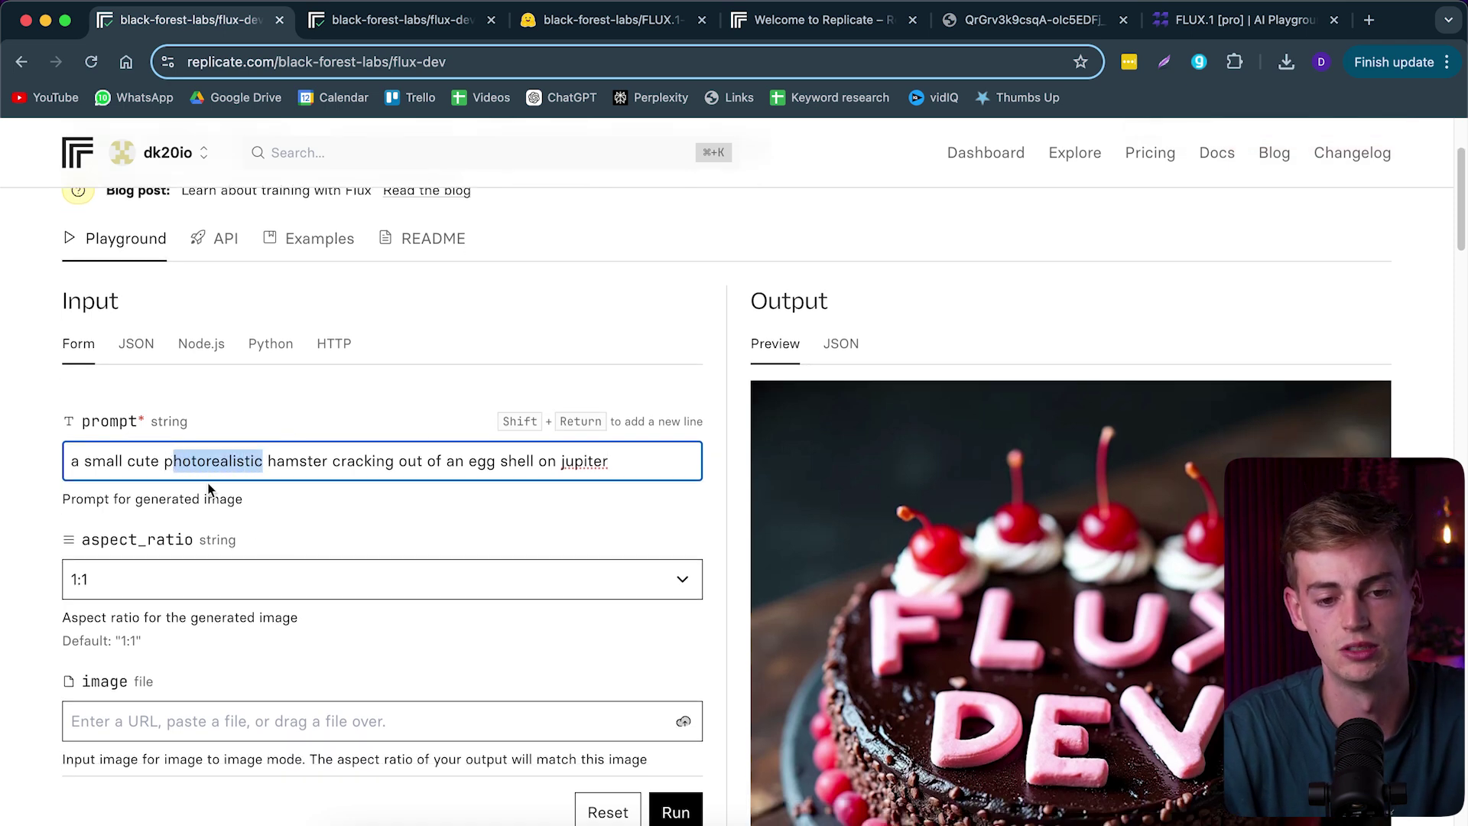
scroll(230, 374, down, 3)
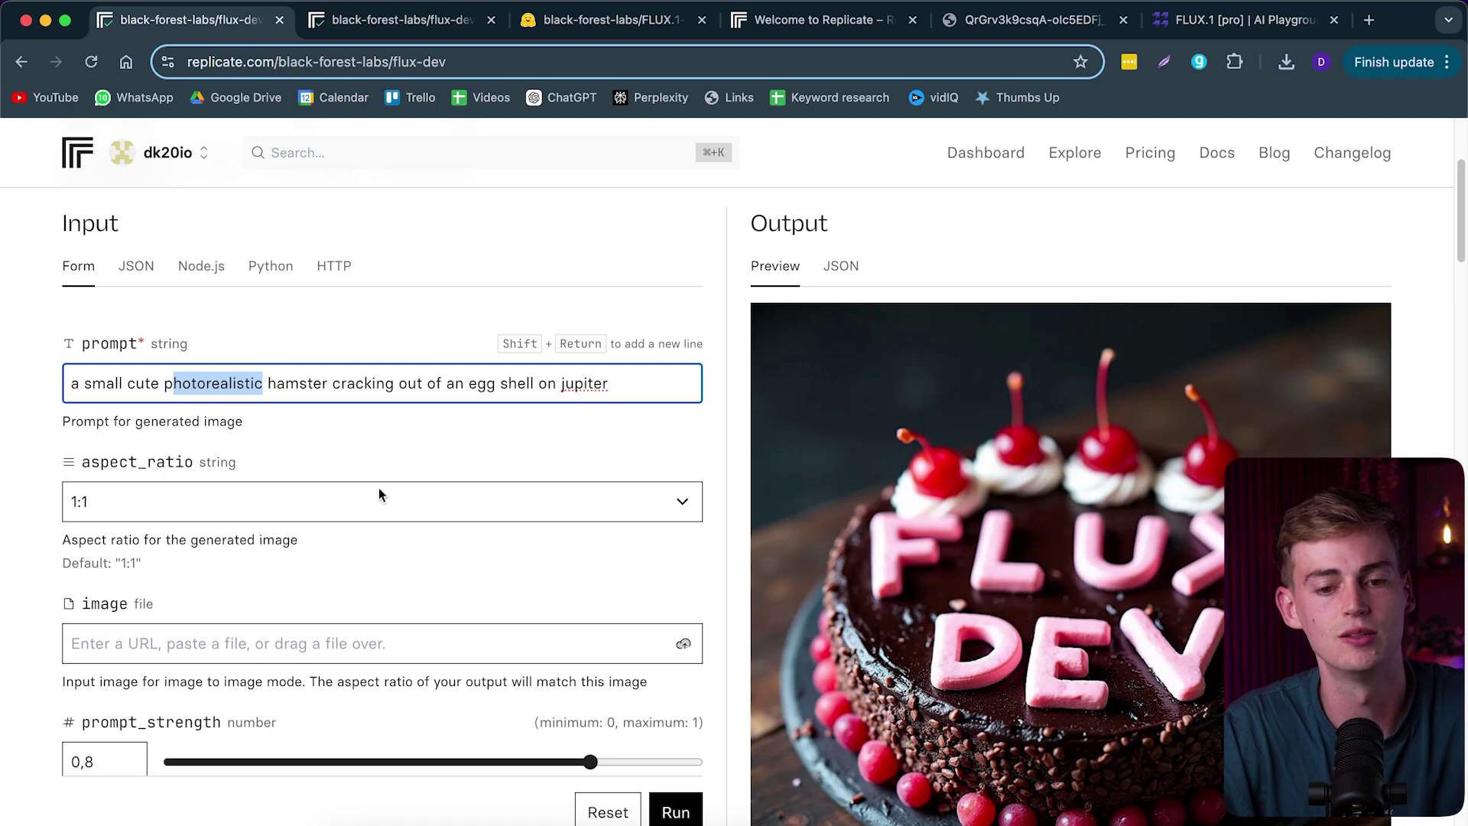
scroll(191, 489, down, 3)
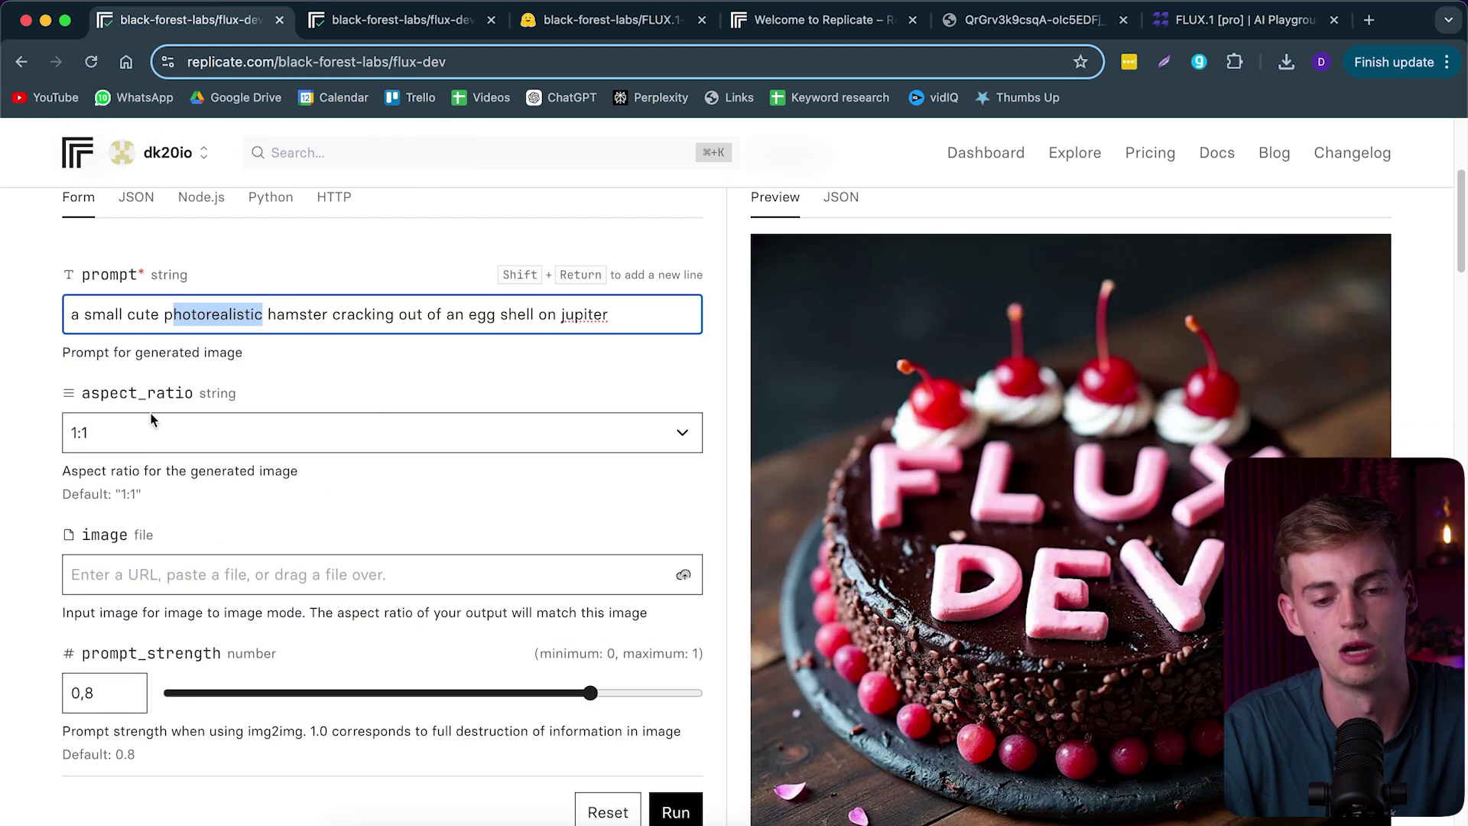
Step: Keep the aspect ratio at 1:1 and run the hamster generation
click(227, 433)
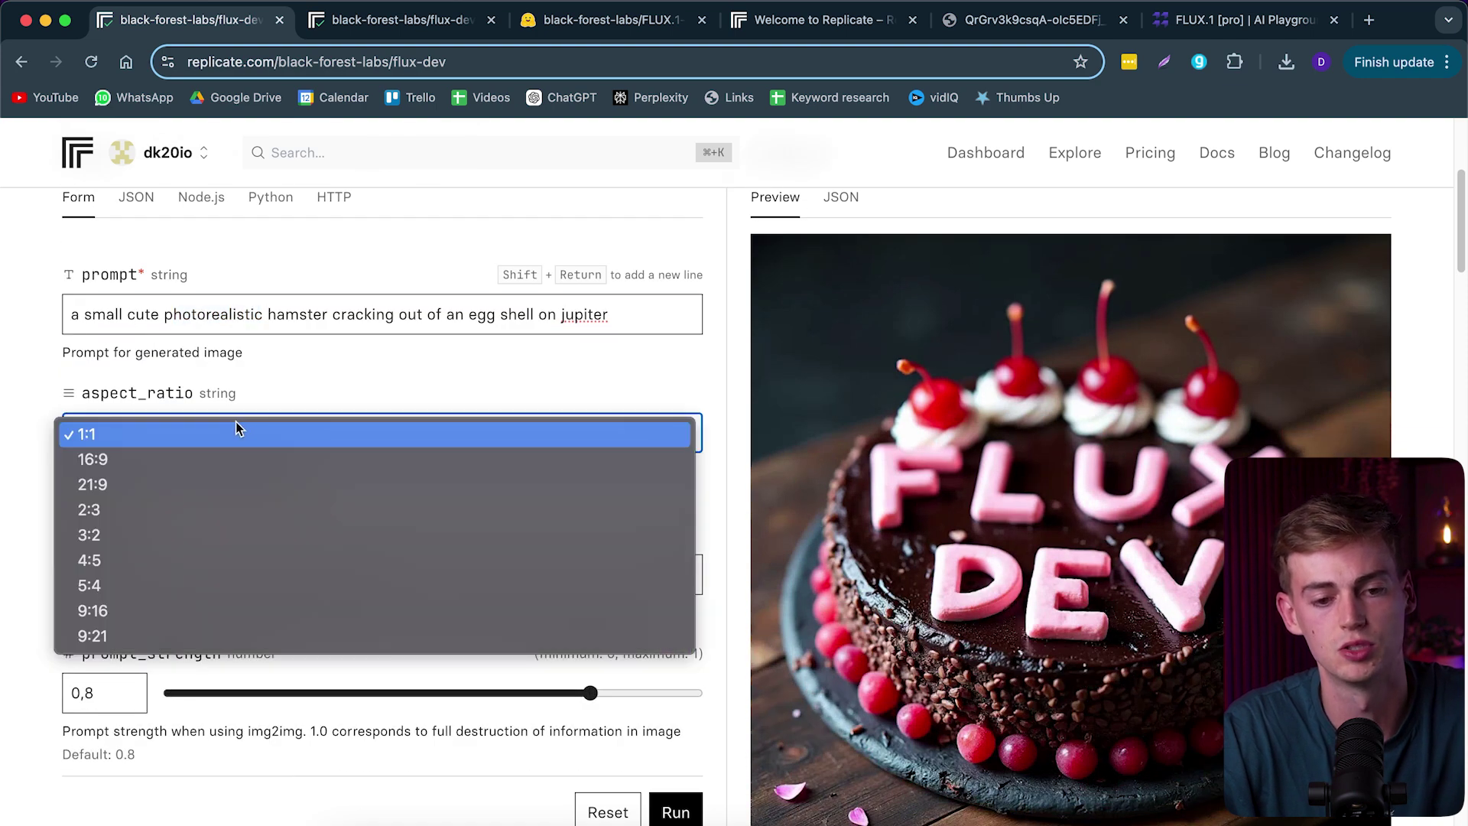
click(351, 396)
scroll(228, 549, down, 9)
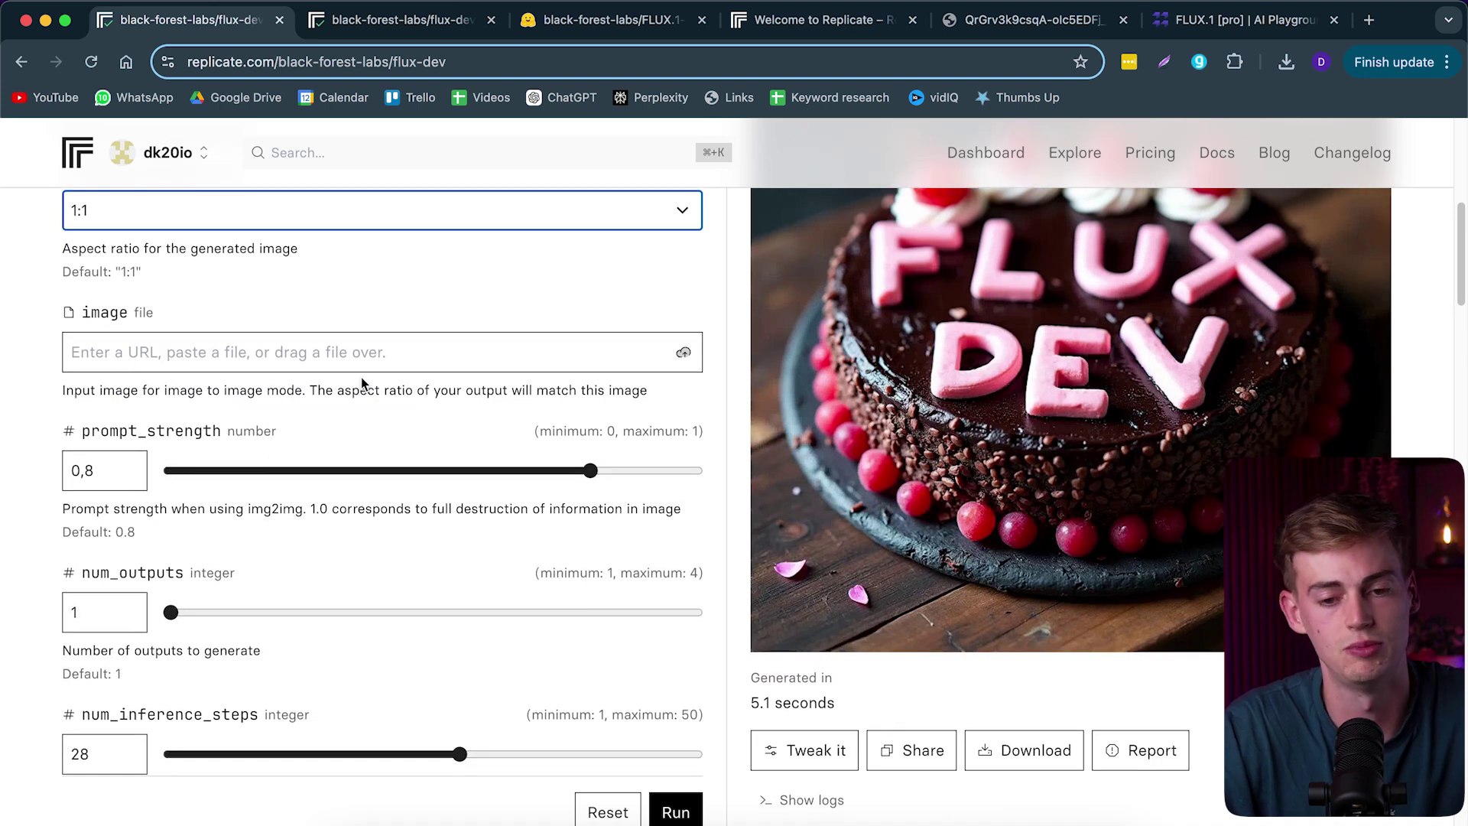
scroll(367, 380, down, 2)
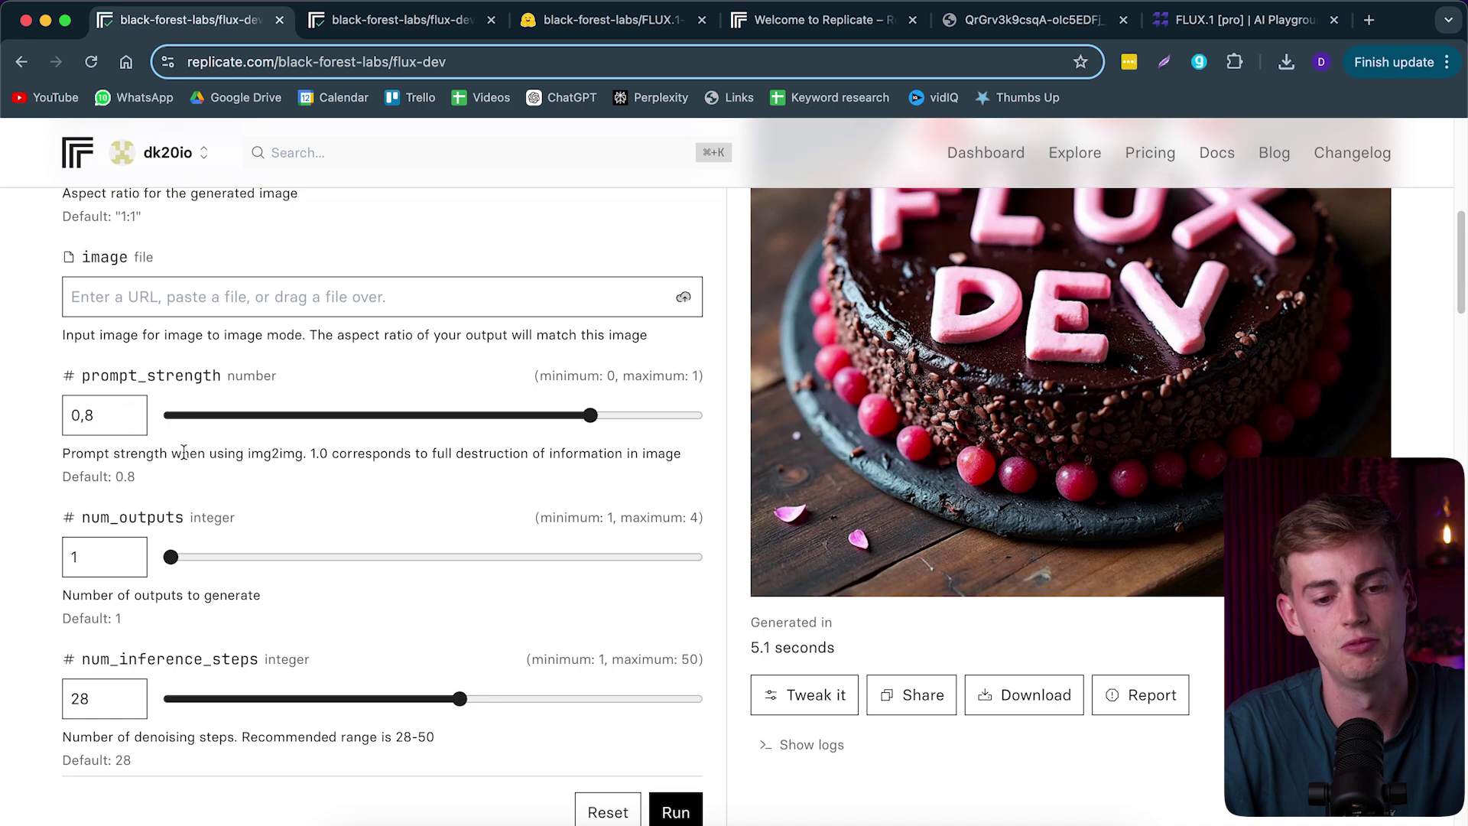
scroll(183, 451, down, 5)
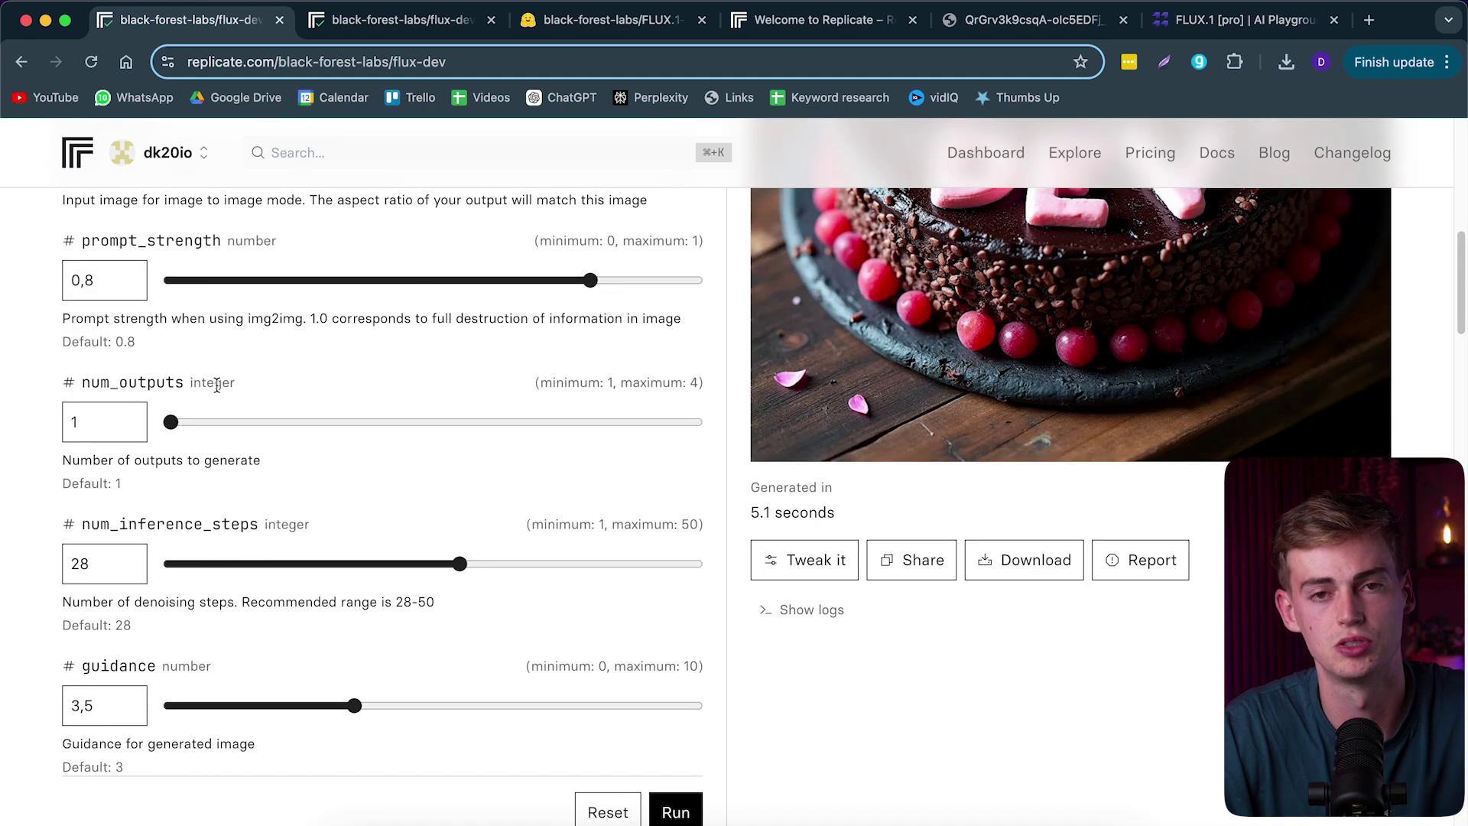
scroll(246, 449, down, 14)
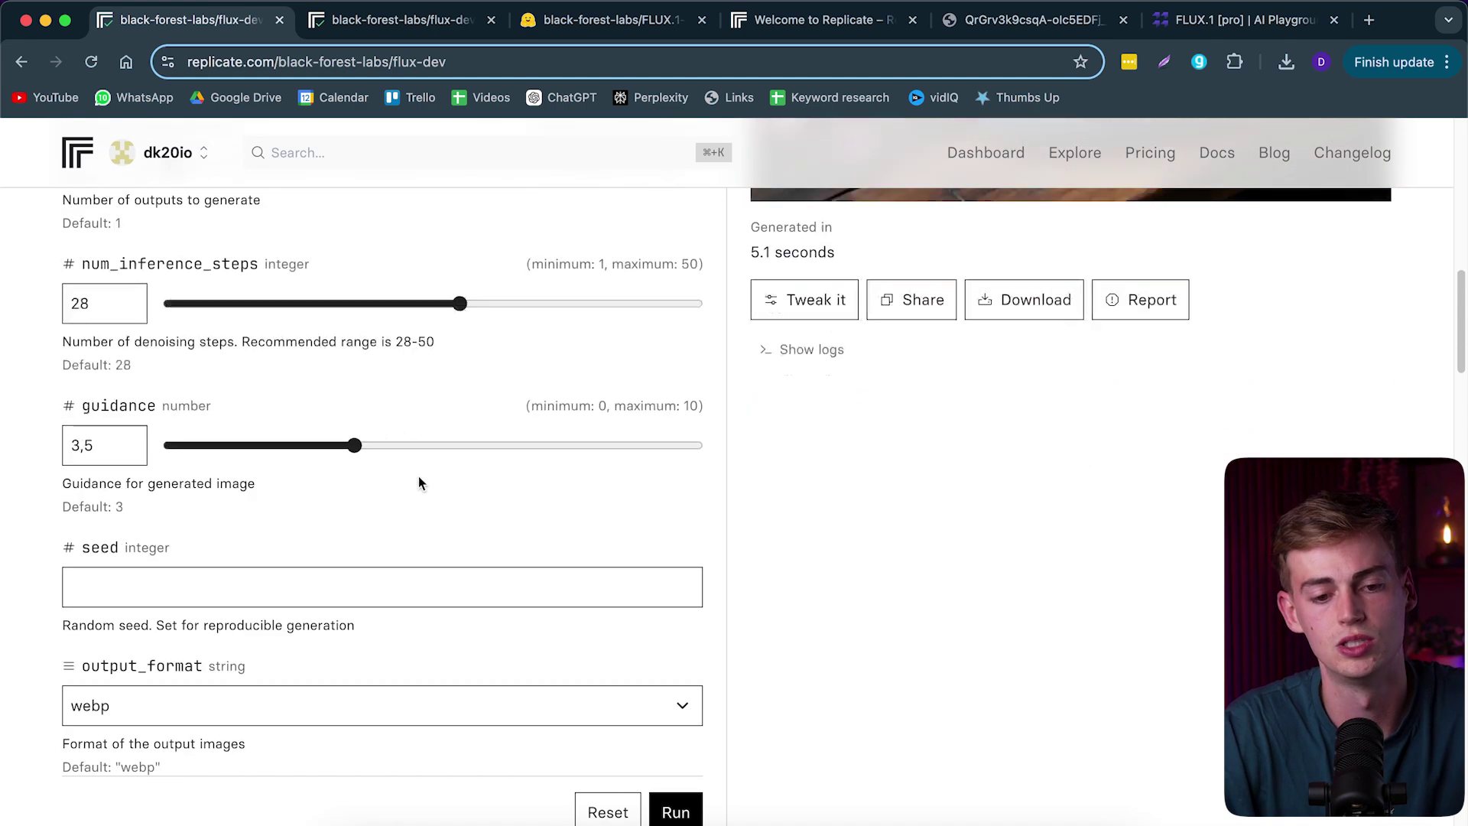
click(691, 815)
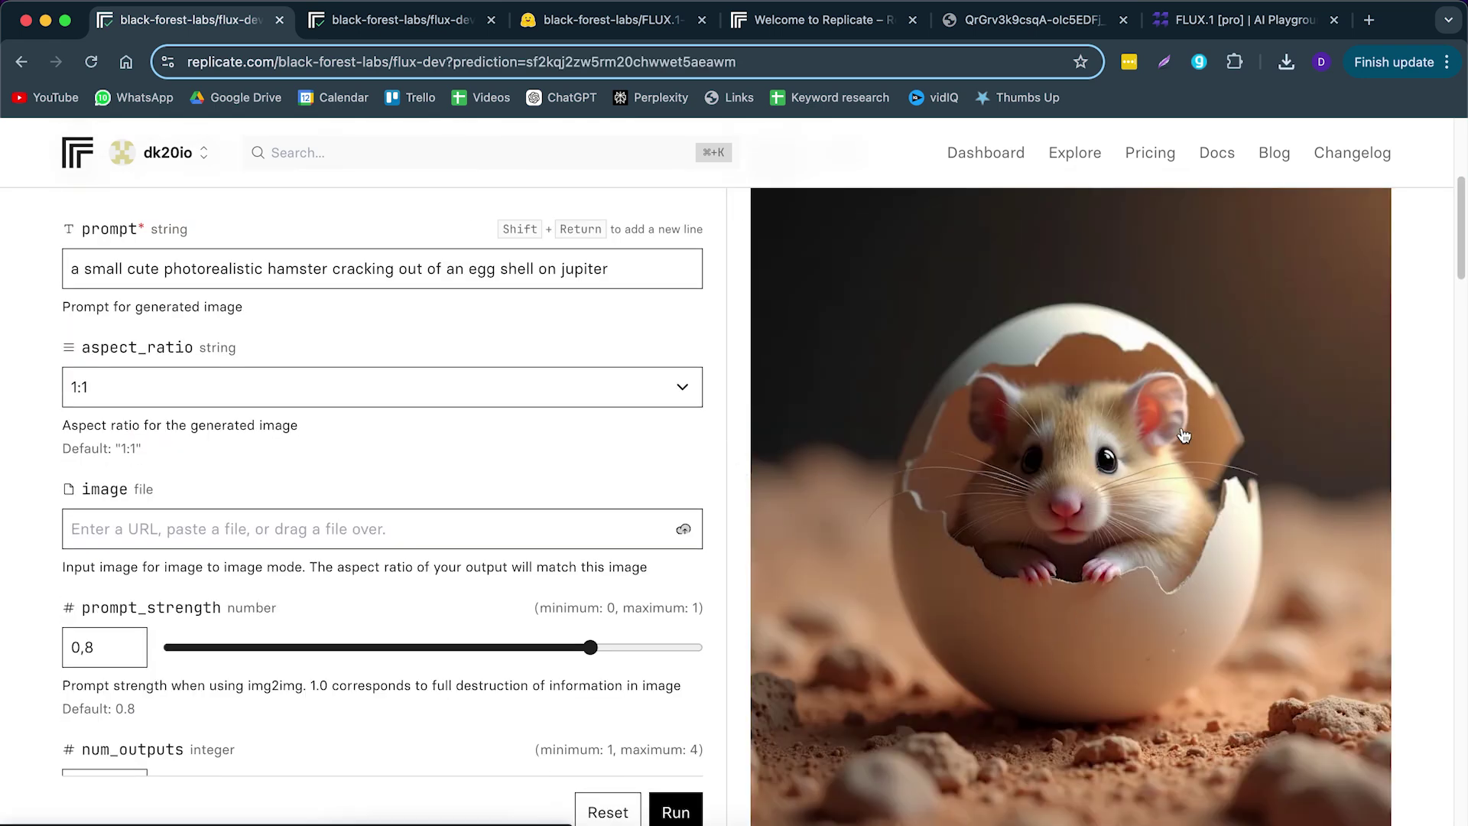
Step: Download the generated hamster image and review the run details below it
scroll(1055, 482, down, 4)
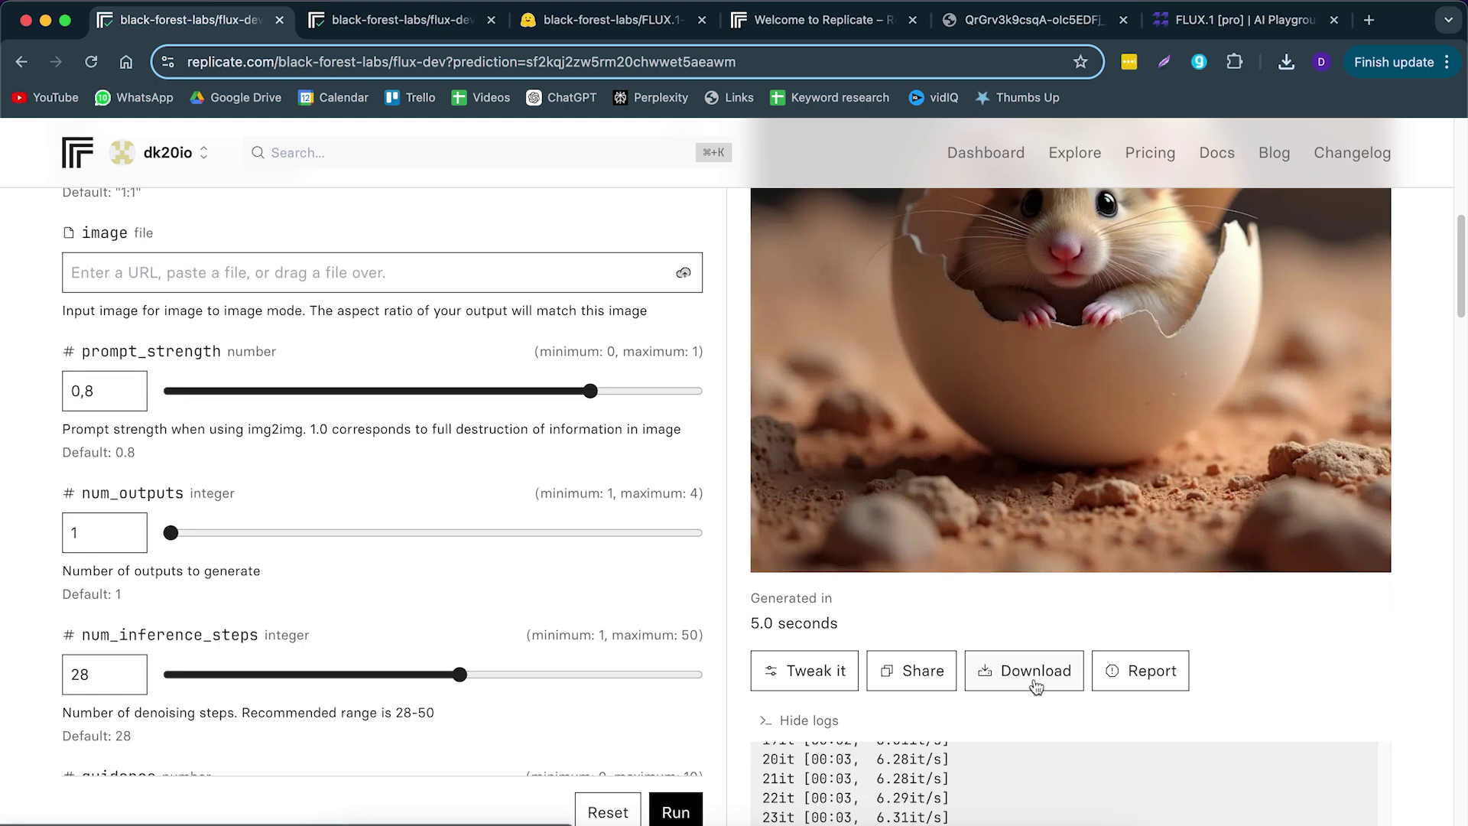
click(1030, 686)
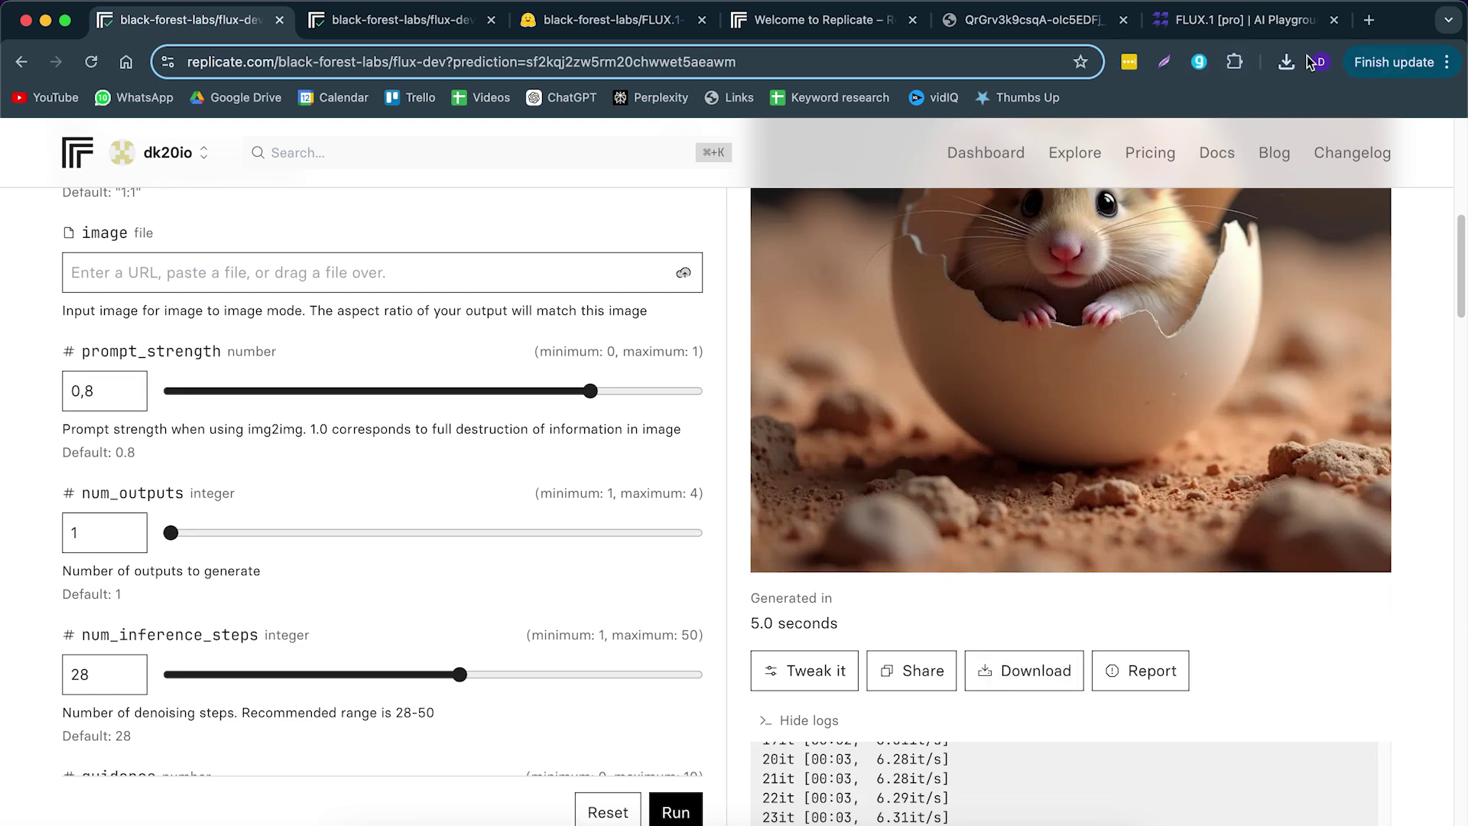
scroll(1026, 564, up, 3)
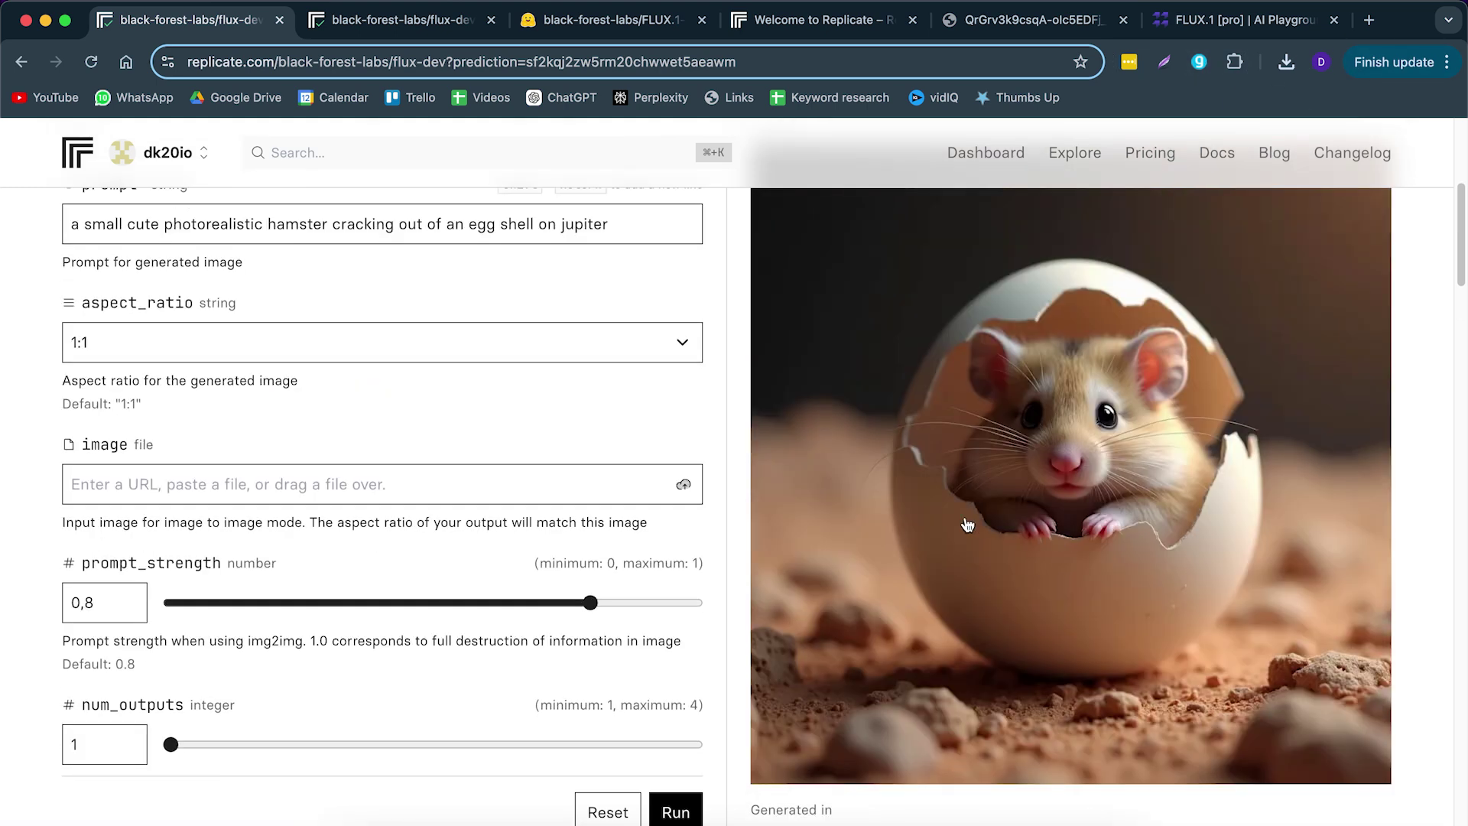
scroll(967, 525, down, 2)
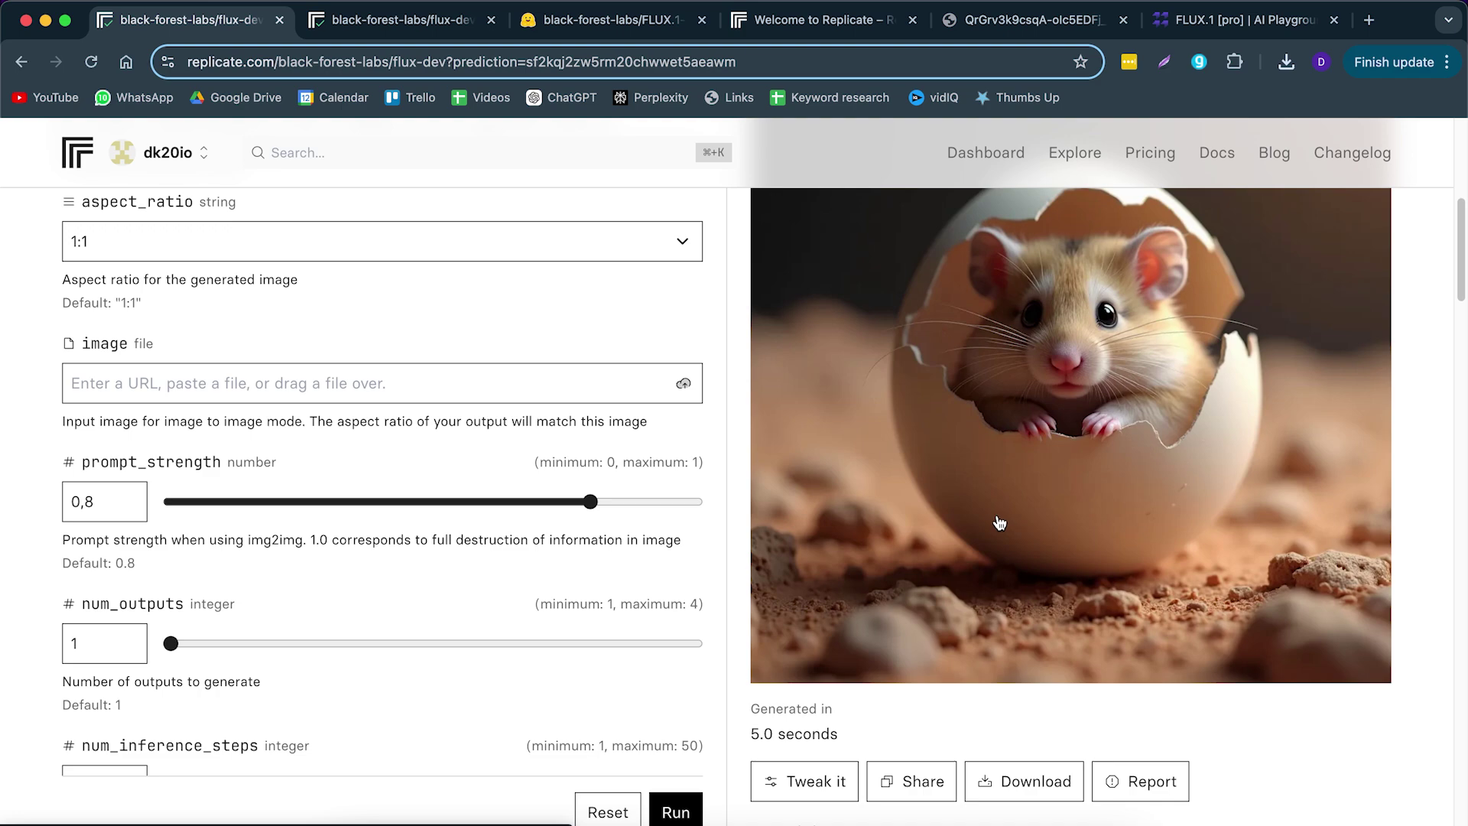
scroll(846, 589, down, 5)
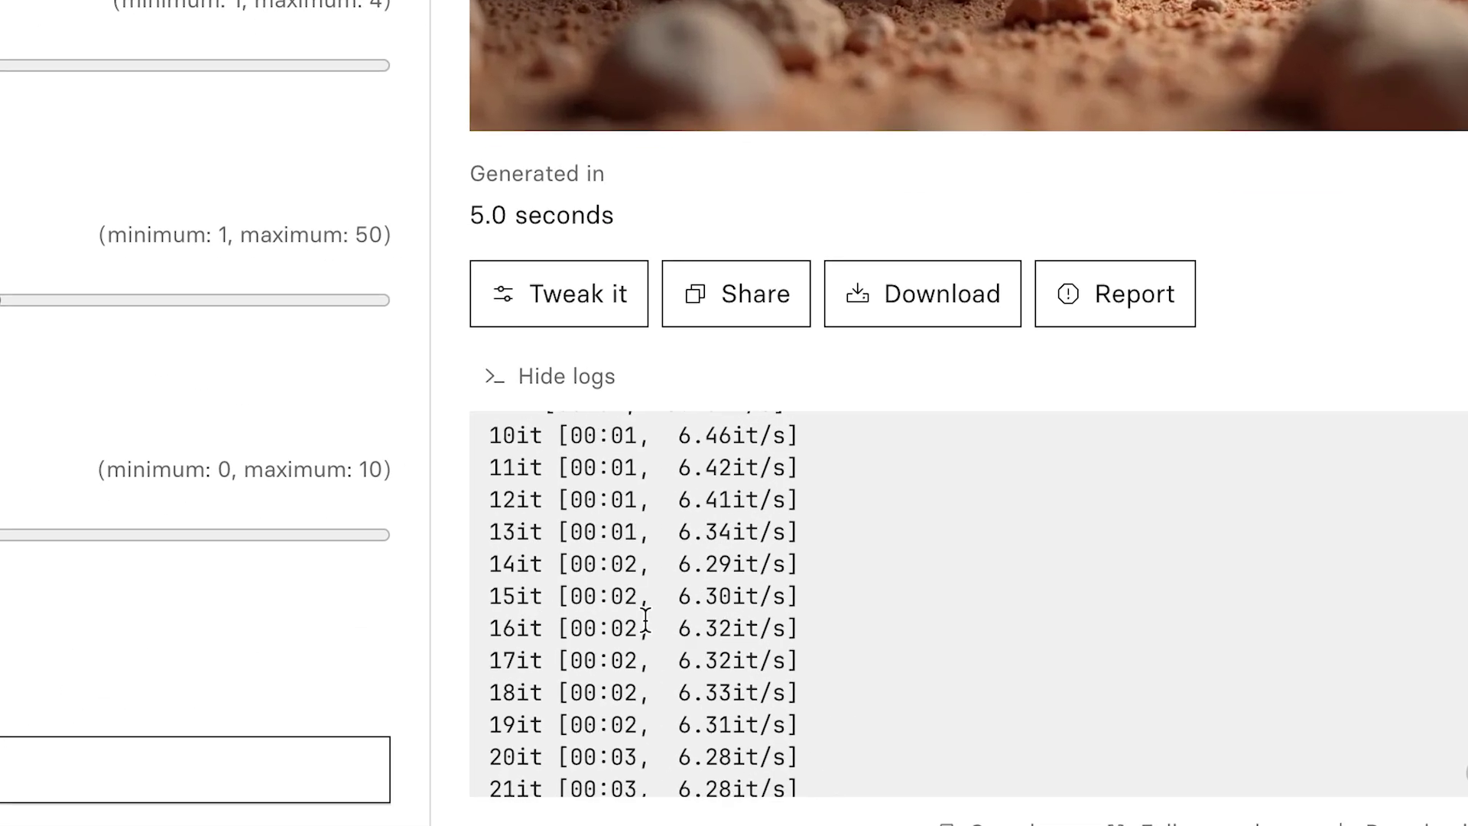
Step: Copy seed 2946 from the run log and paste it into the seed field
scroll(646, 620, up, 5)
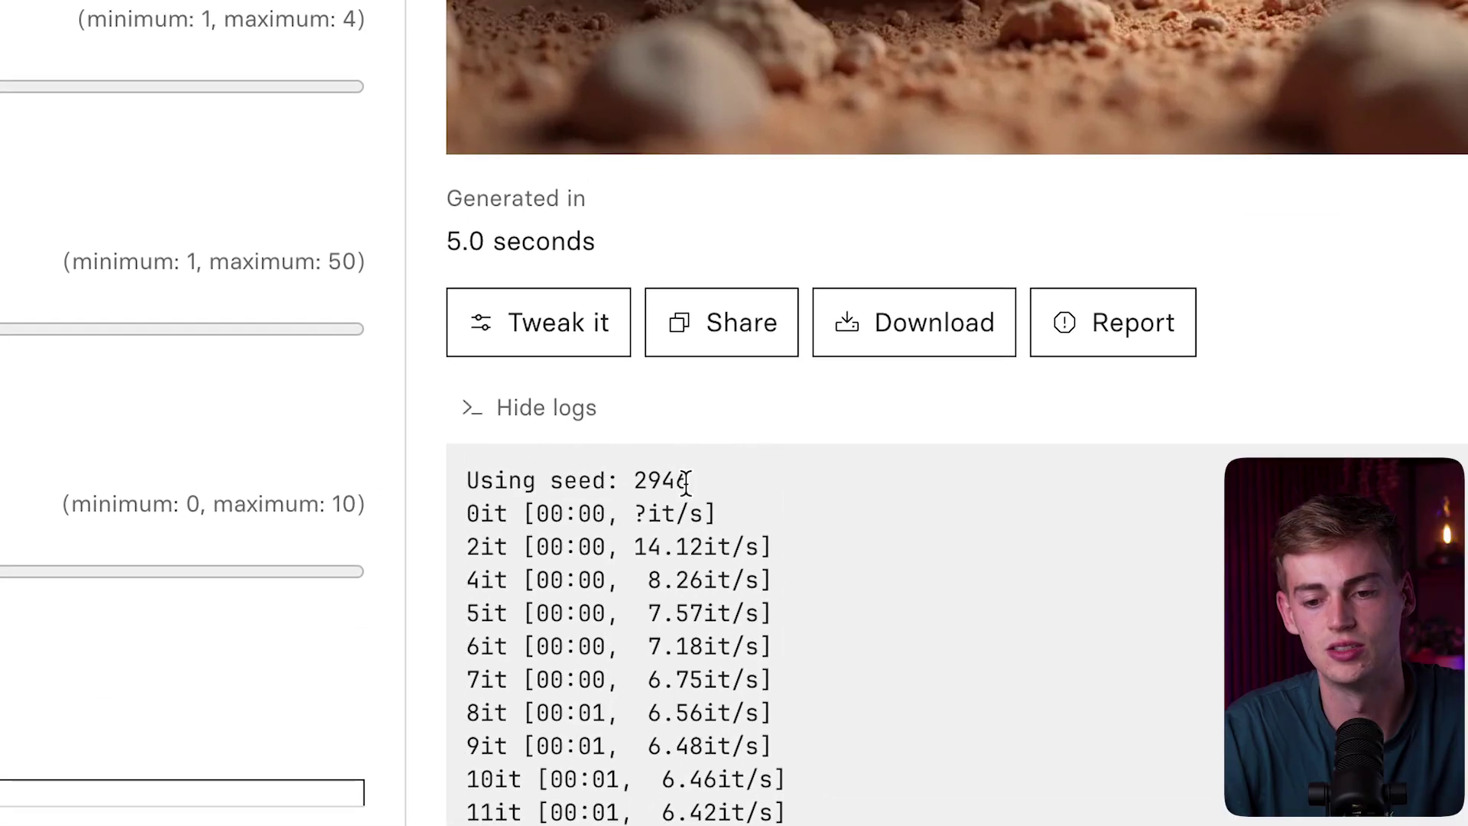
drag(686, 481, 634, 489)
key(ctrl+c)
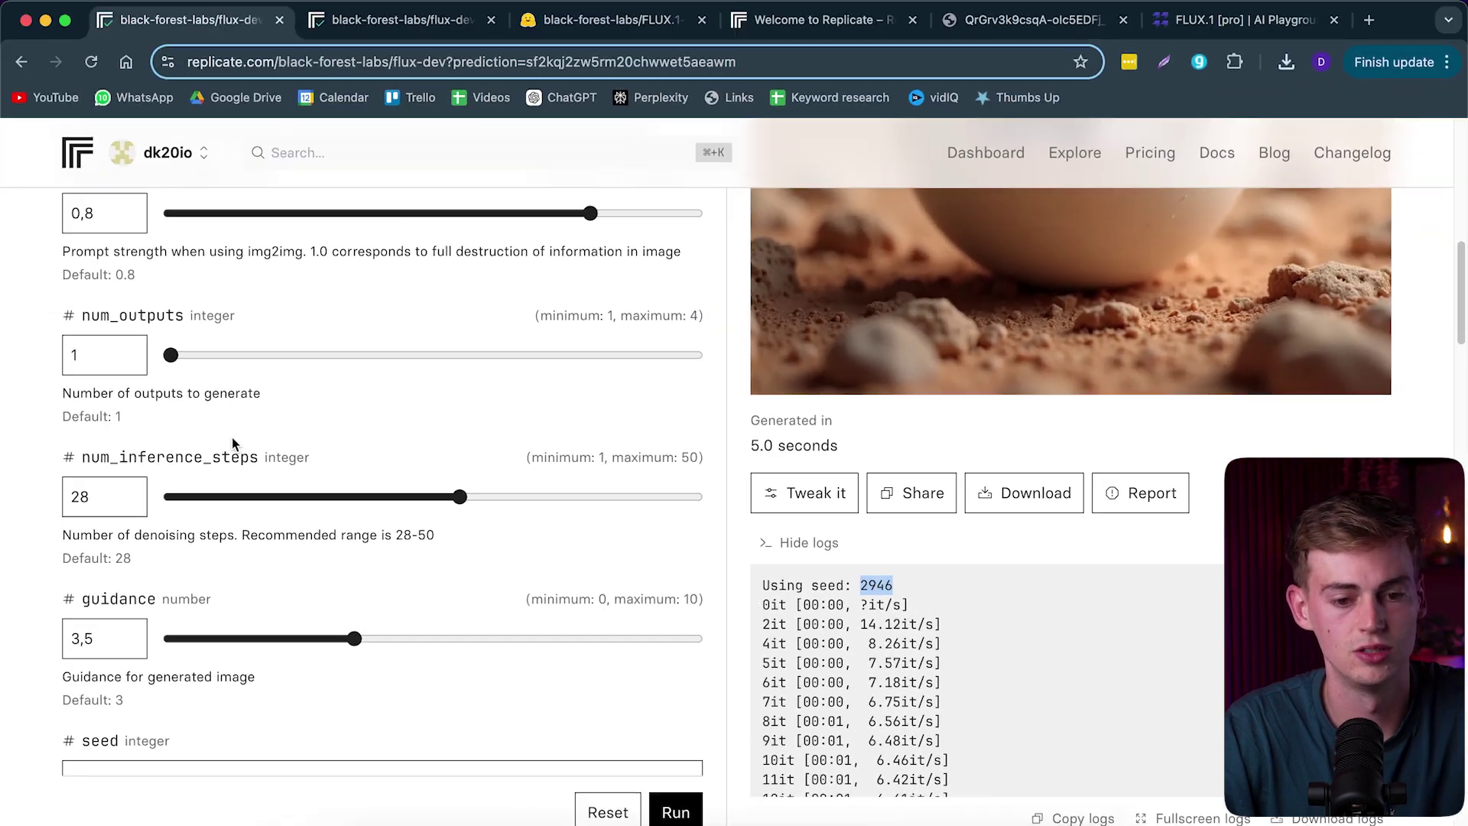
scroll(181, 506, down, 2)
click(148, 652)
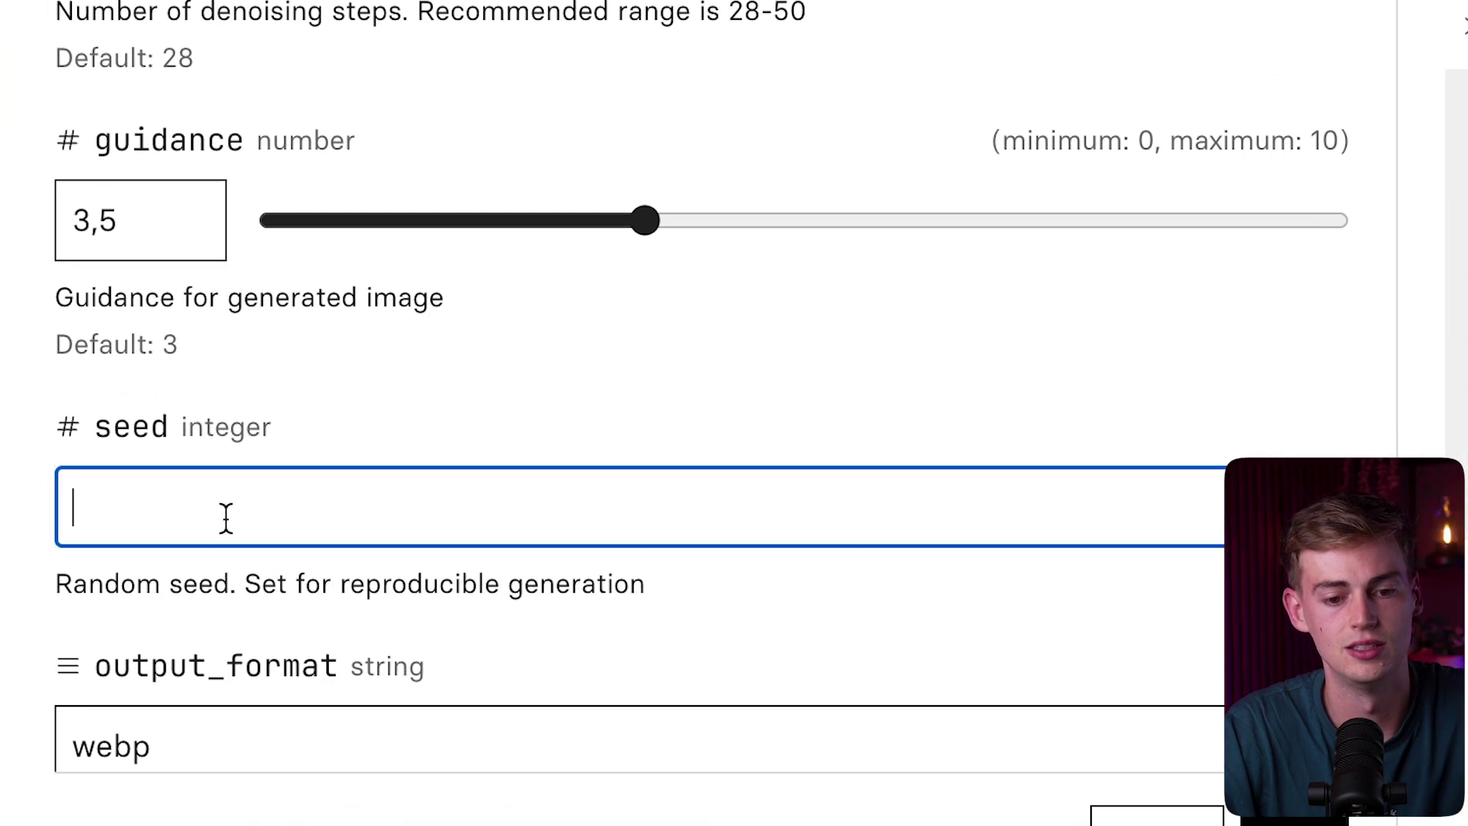
key(ctrl+v)
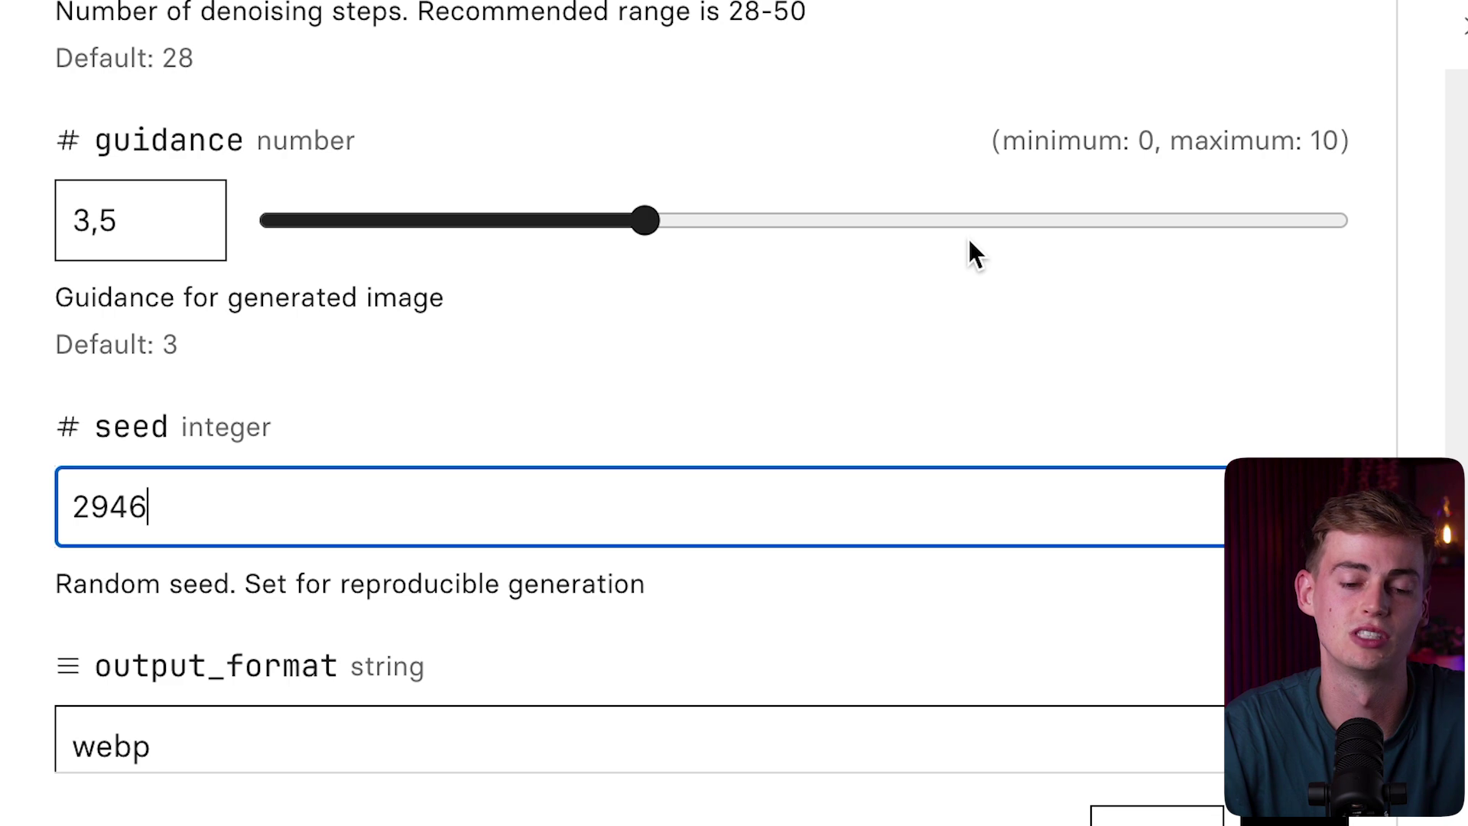
scroll(815, 229, up, 5)
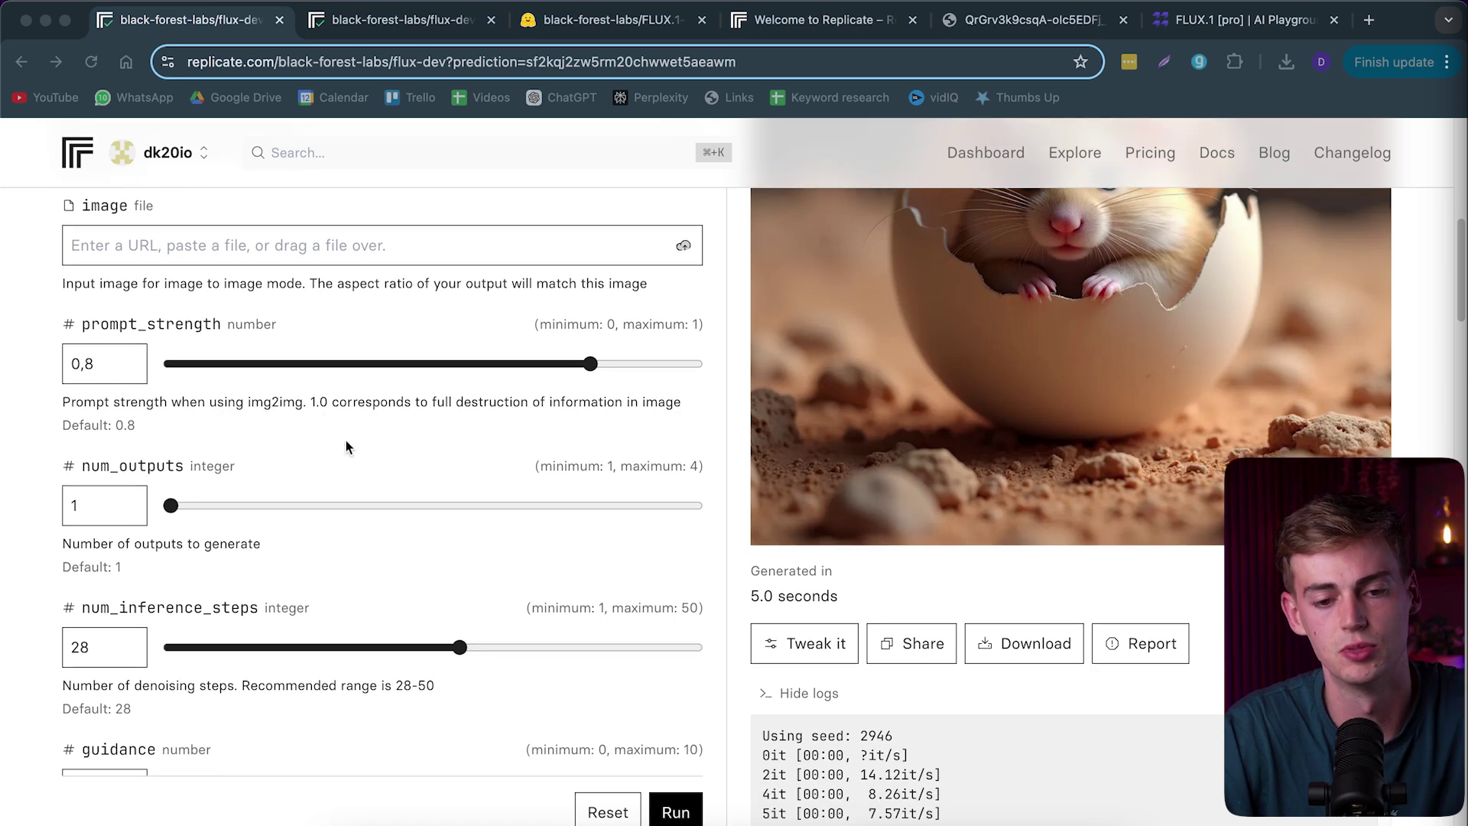
Step: Set 2 outputs, 30 inference steps and png as the output format
scroll(158, 480, down, 2)
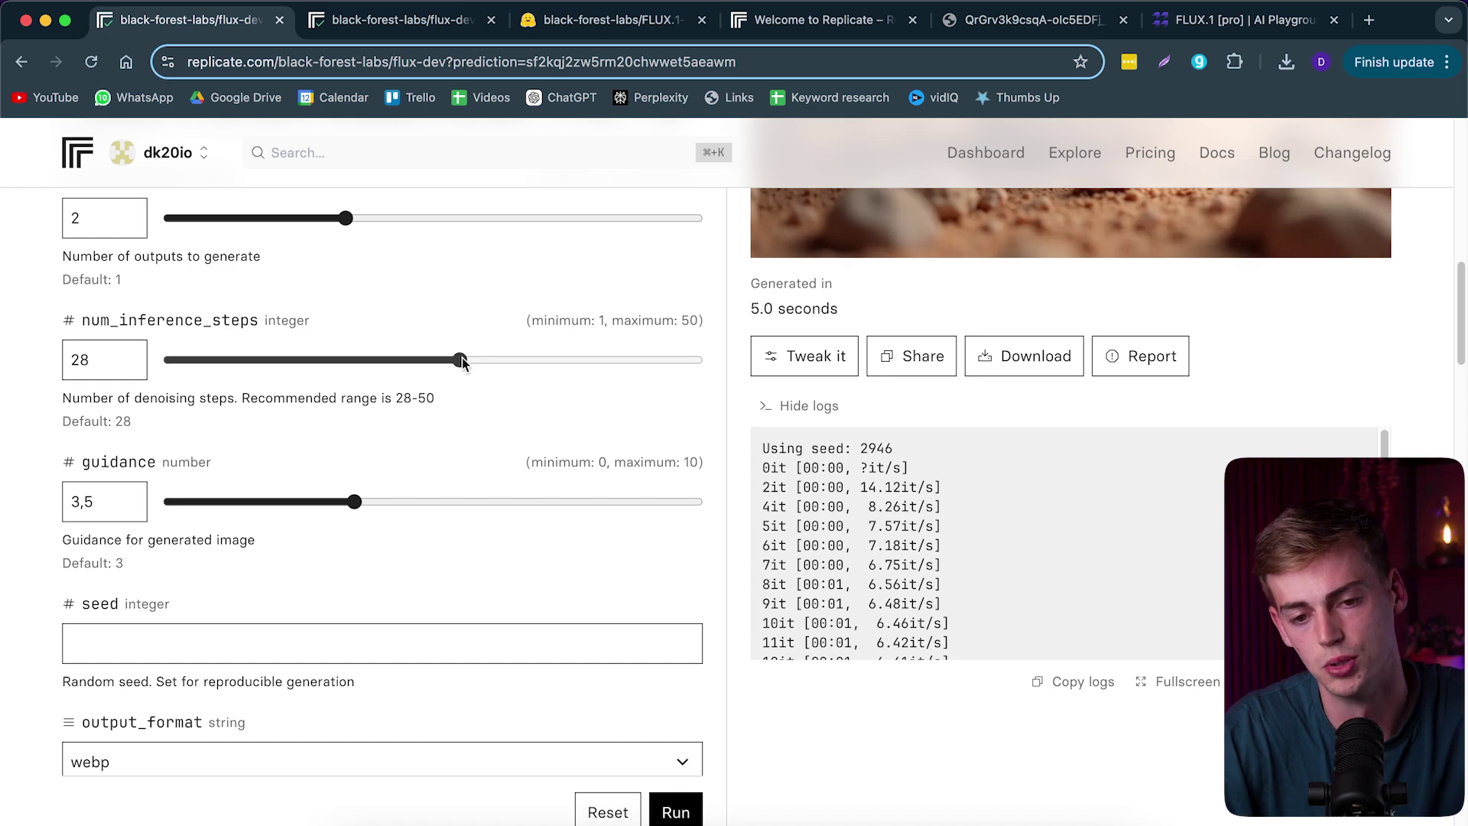
drag(472, 362, 483, 362)
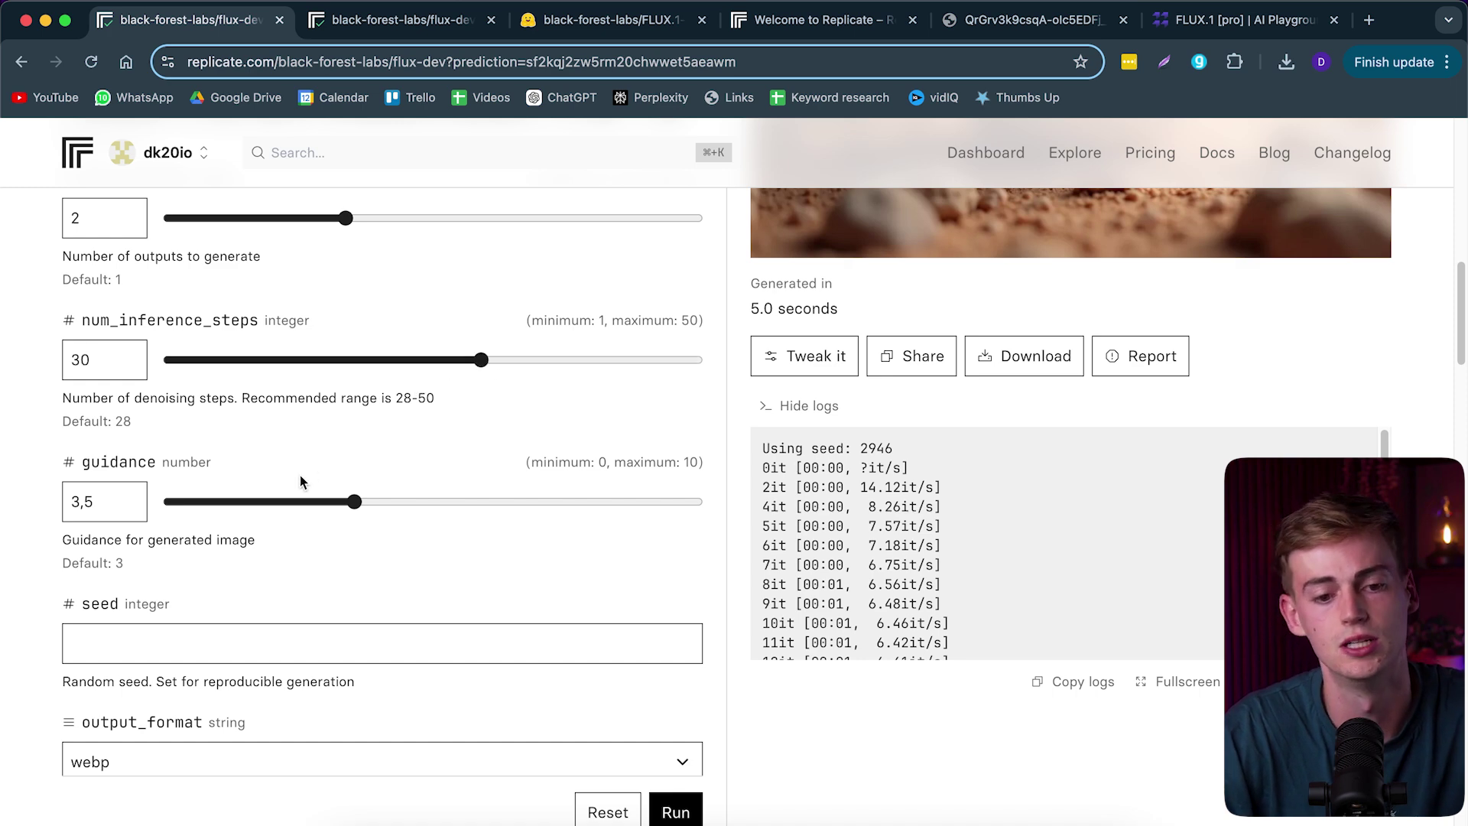
scroll(314, 520, down, 1)
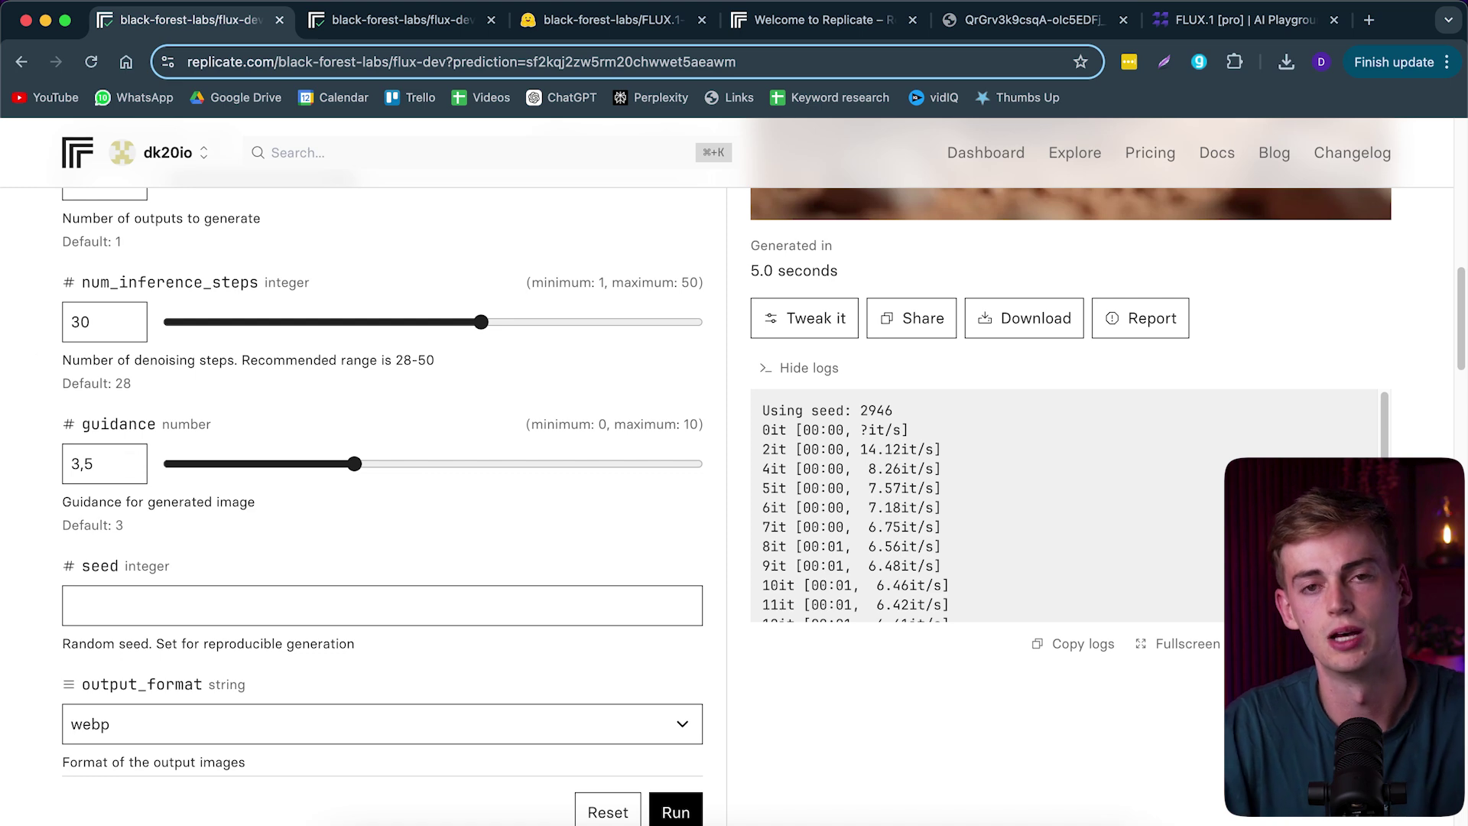
scroll(219, 370, down, 4)
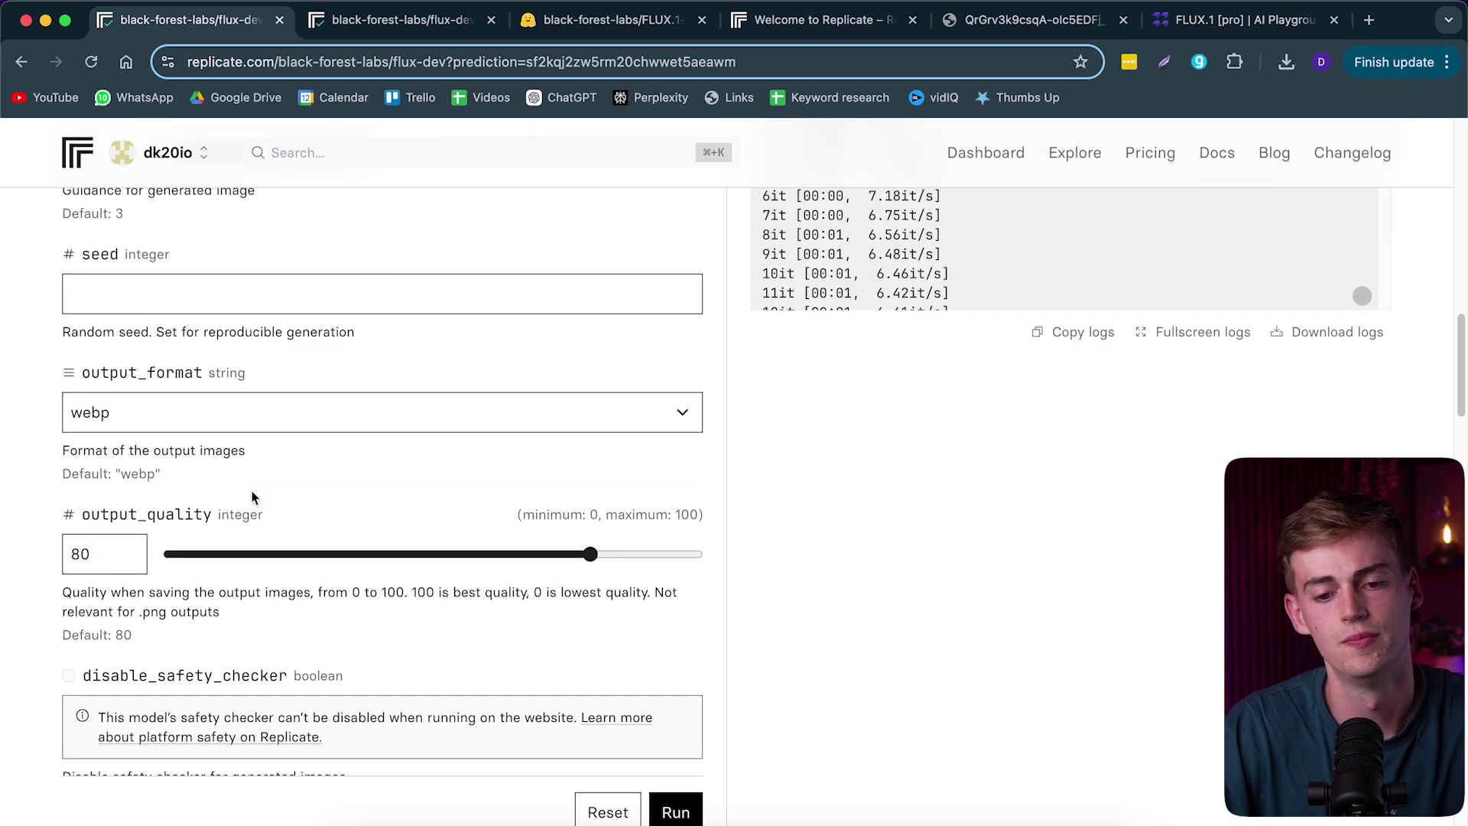
click(283, 422)
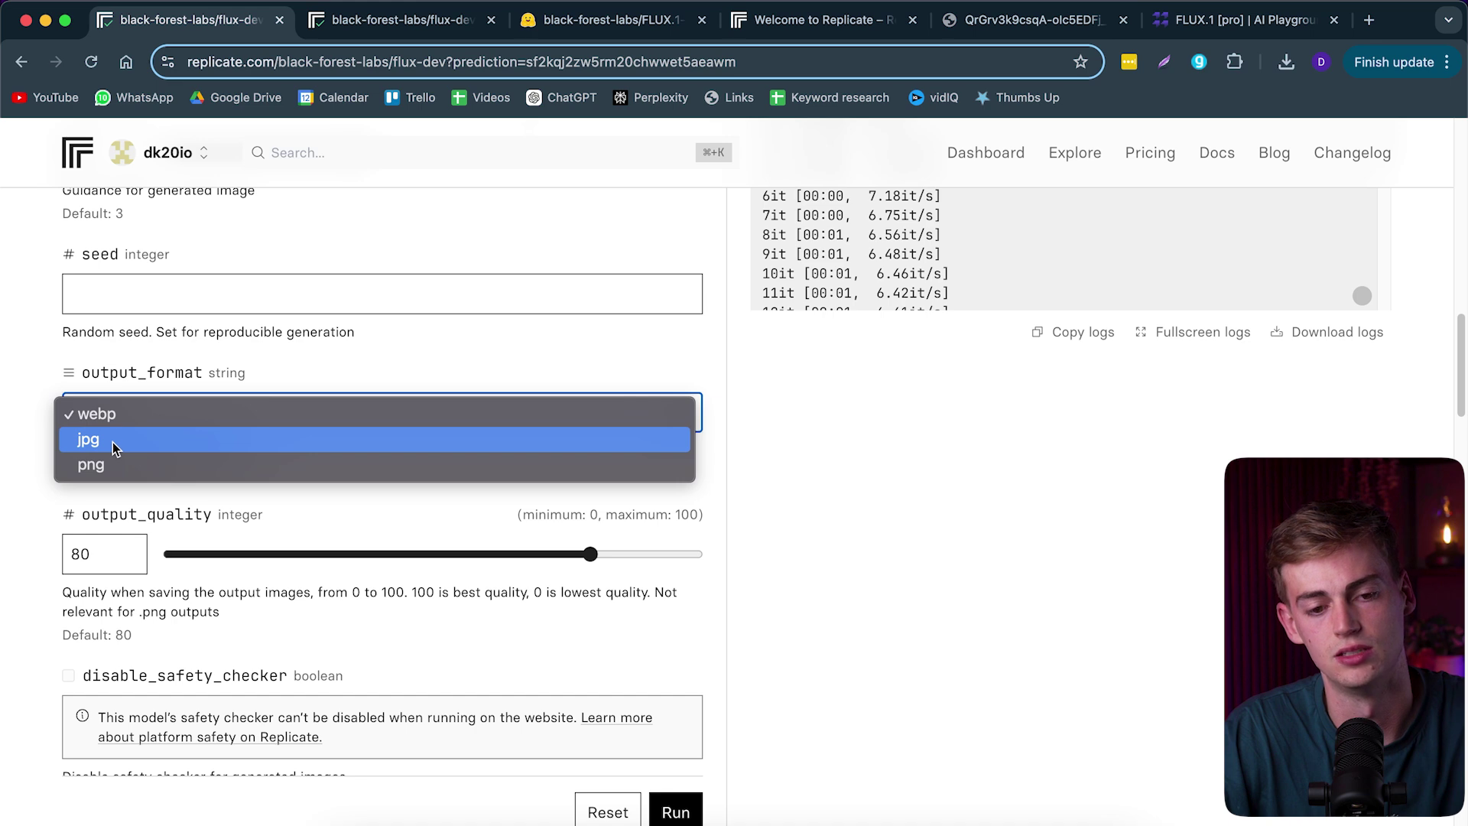
click(115, 464)
scroll(277, 598, down, 2)
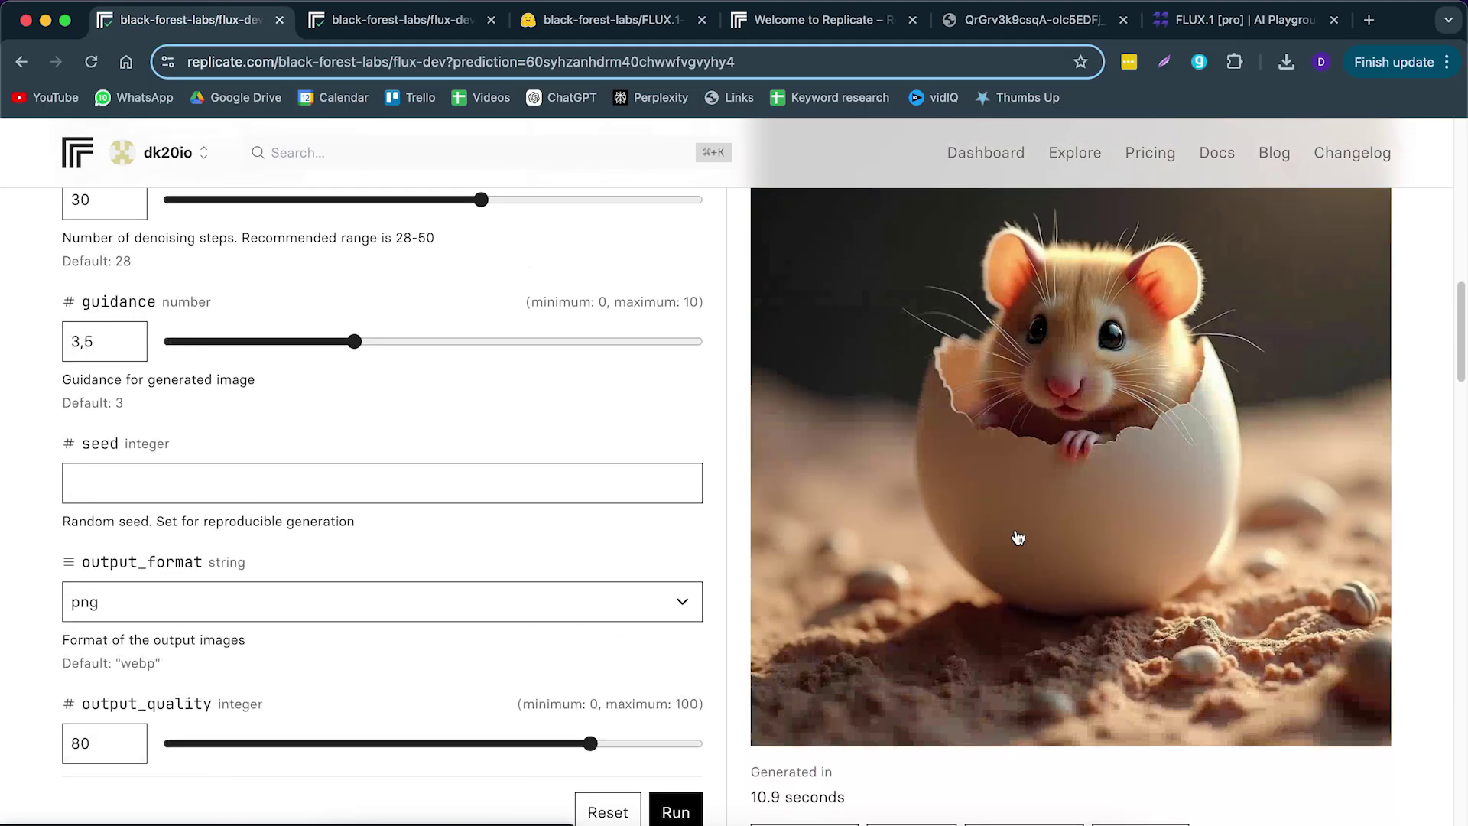
Step: Browse the two new hamster outputs, open the brown one full-size as out-1.png, then return
scroll(1017, 555, up, 3)
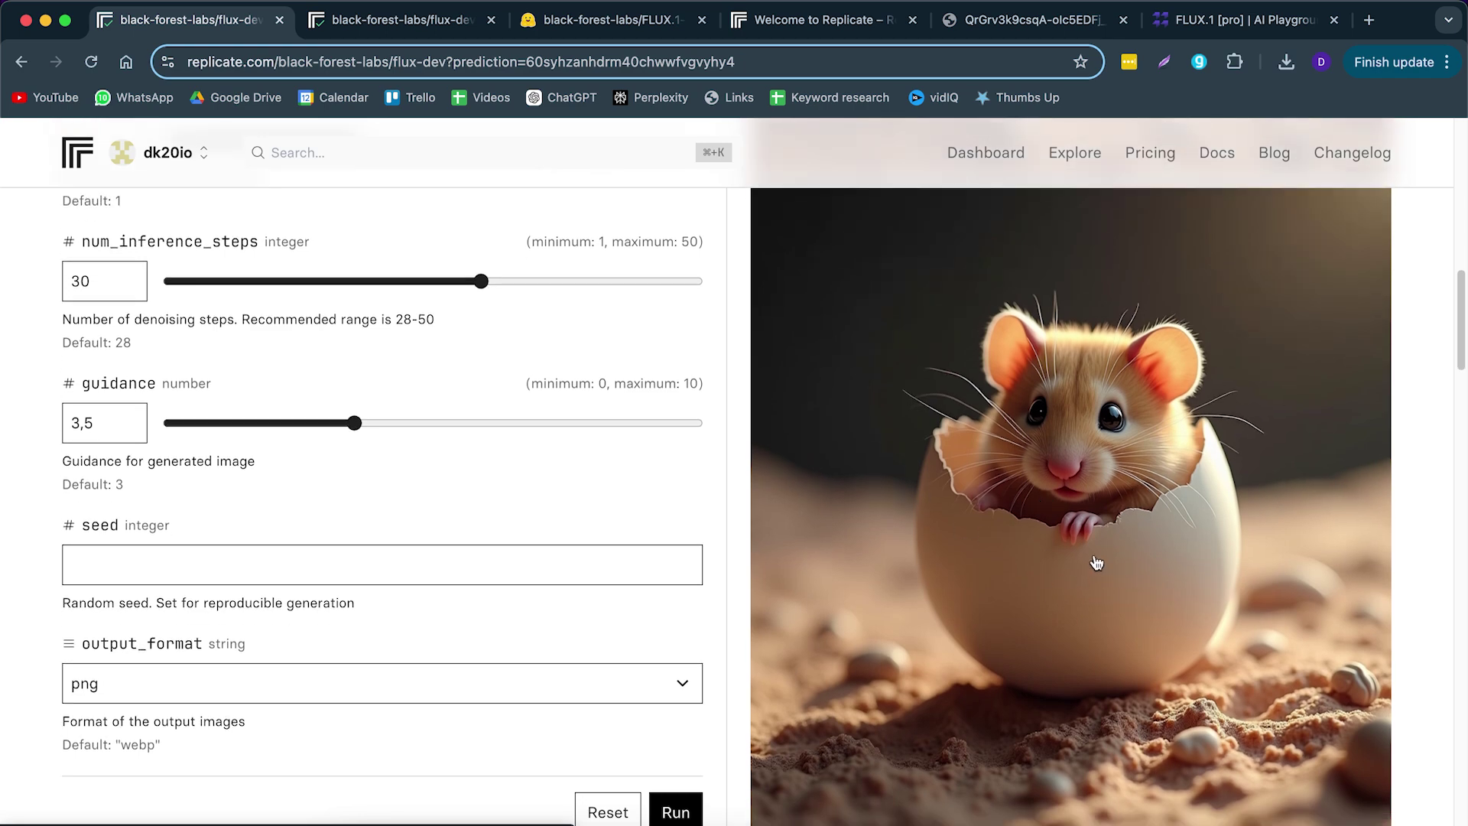
scroll(1096, 563, up, 6)
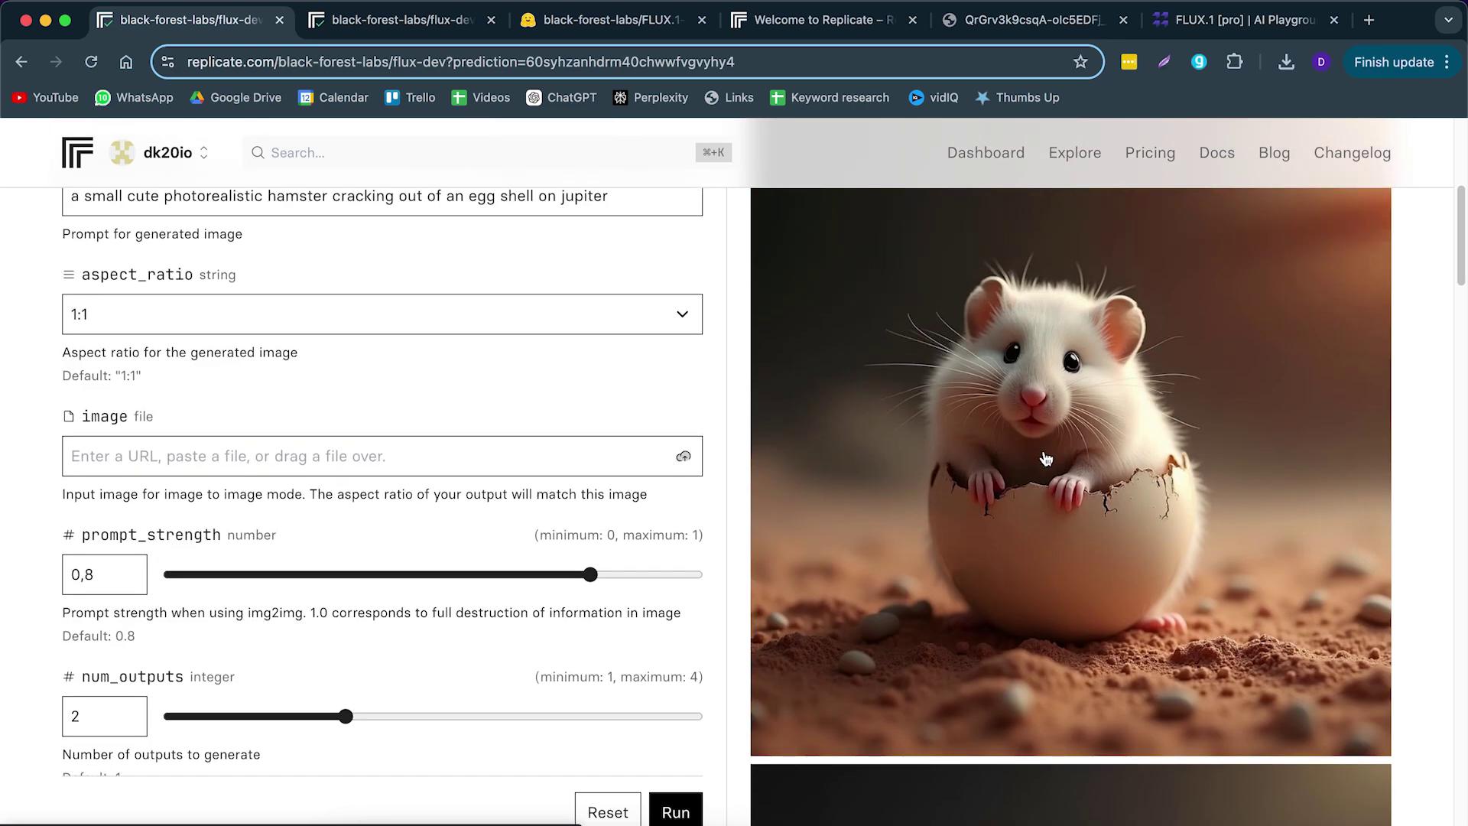
scroll(1047, 451, down, 8)
scroll(1027, 523, up, 3)
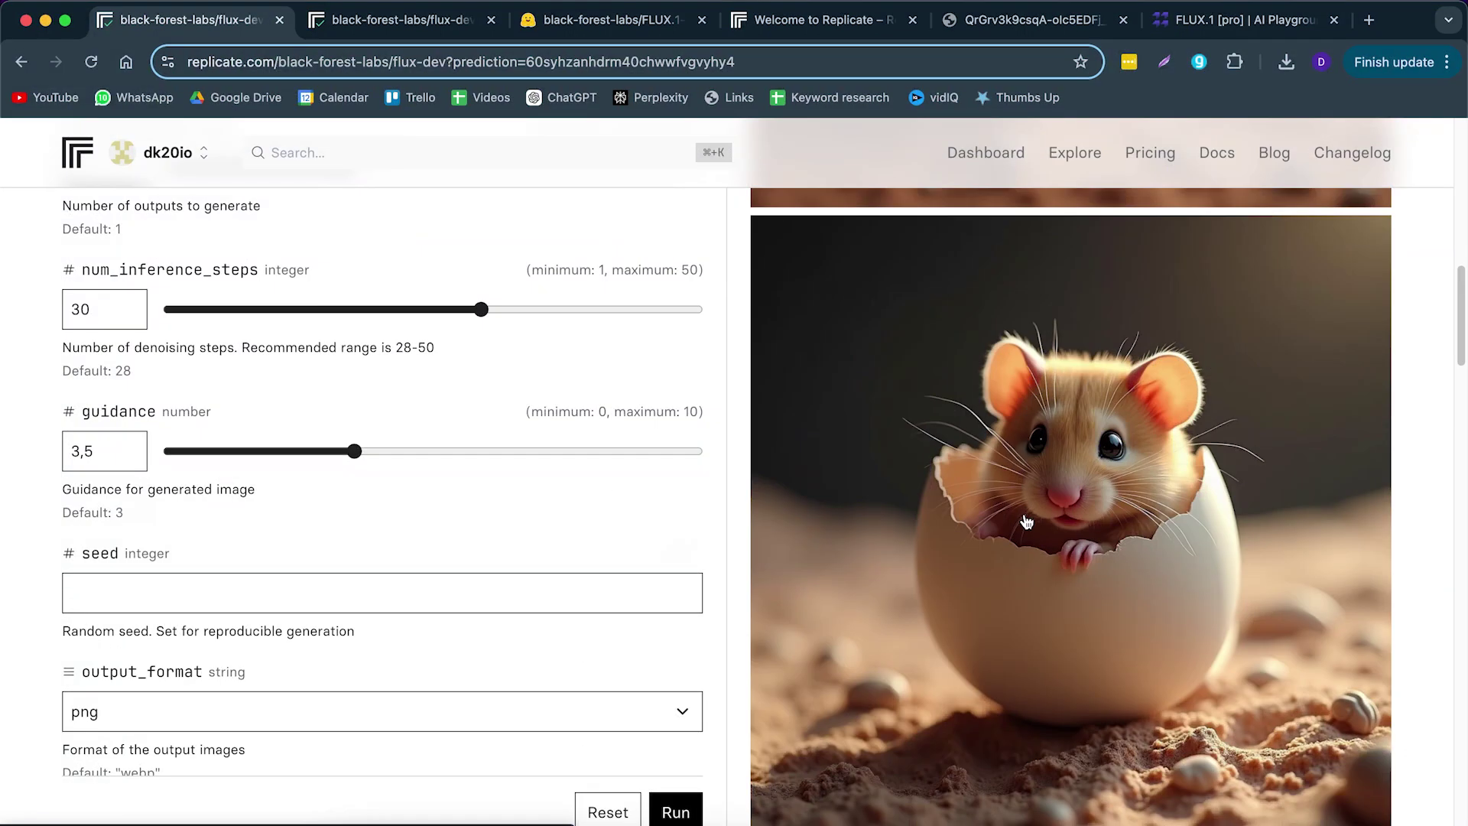
click(1097, 498)
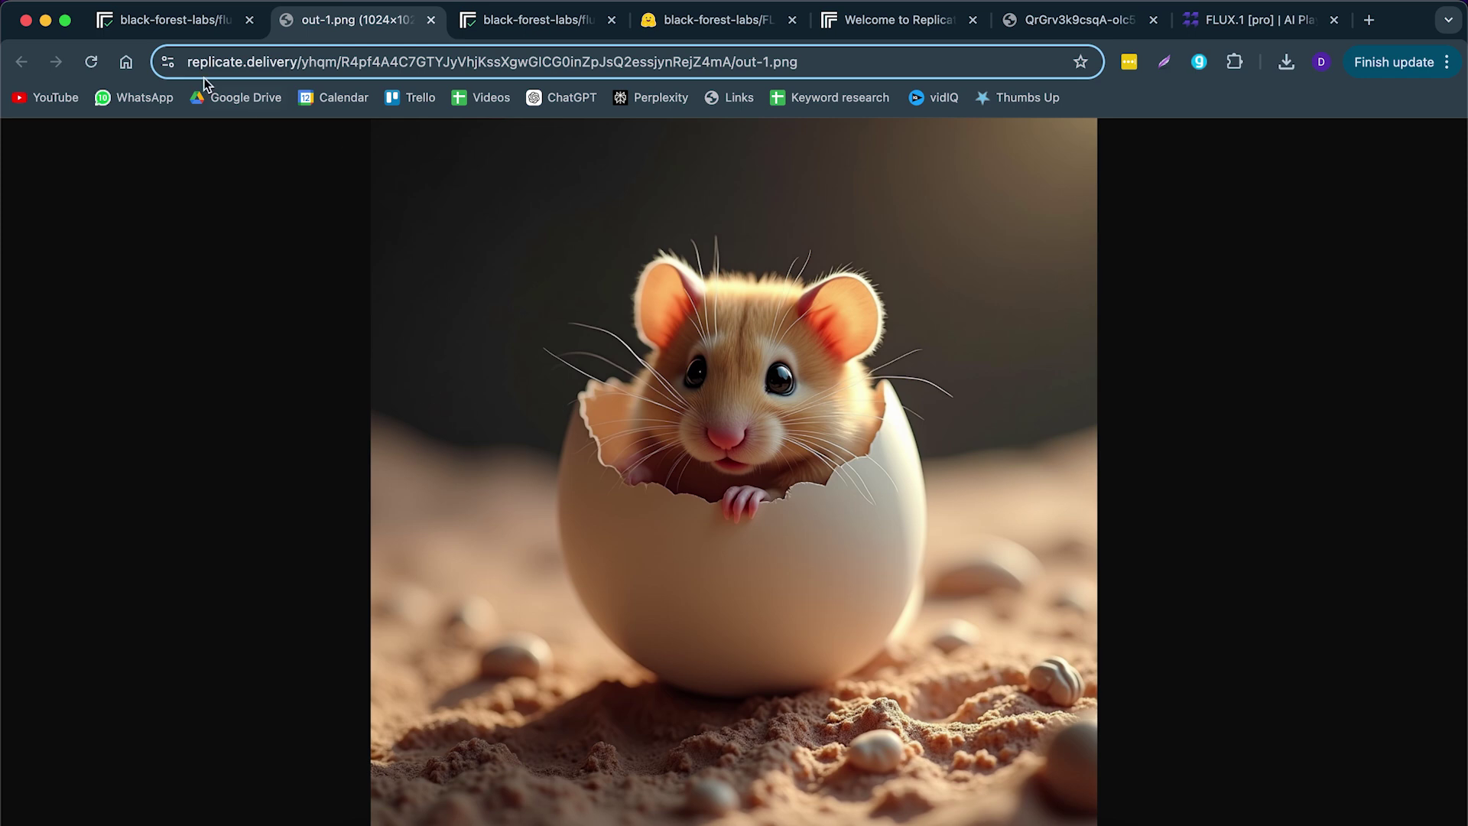
click(177, 29)
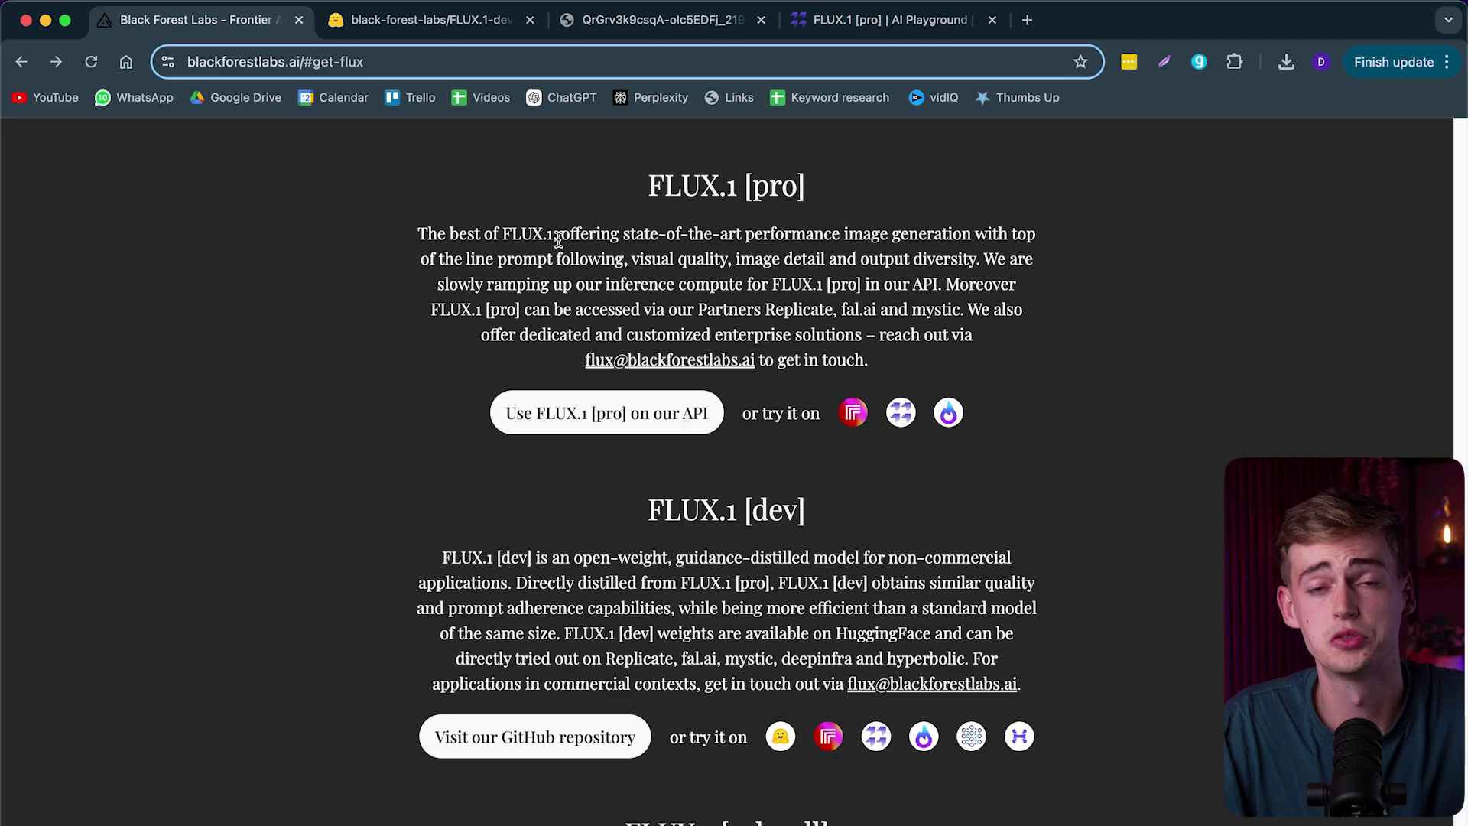
Step: Follow FLUX.1 [pro] to fal.ai, then go Explore > Train a Flux LoRA > Advanced Training
drag(667, 186, 770, 190)
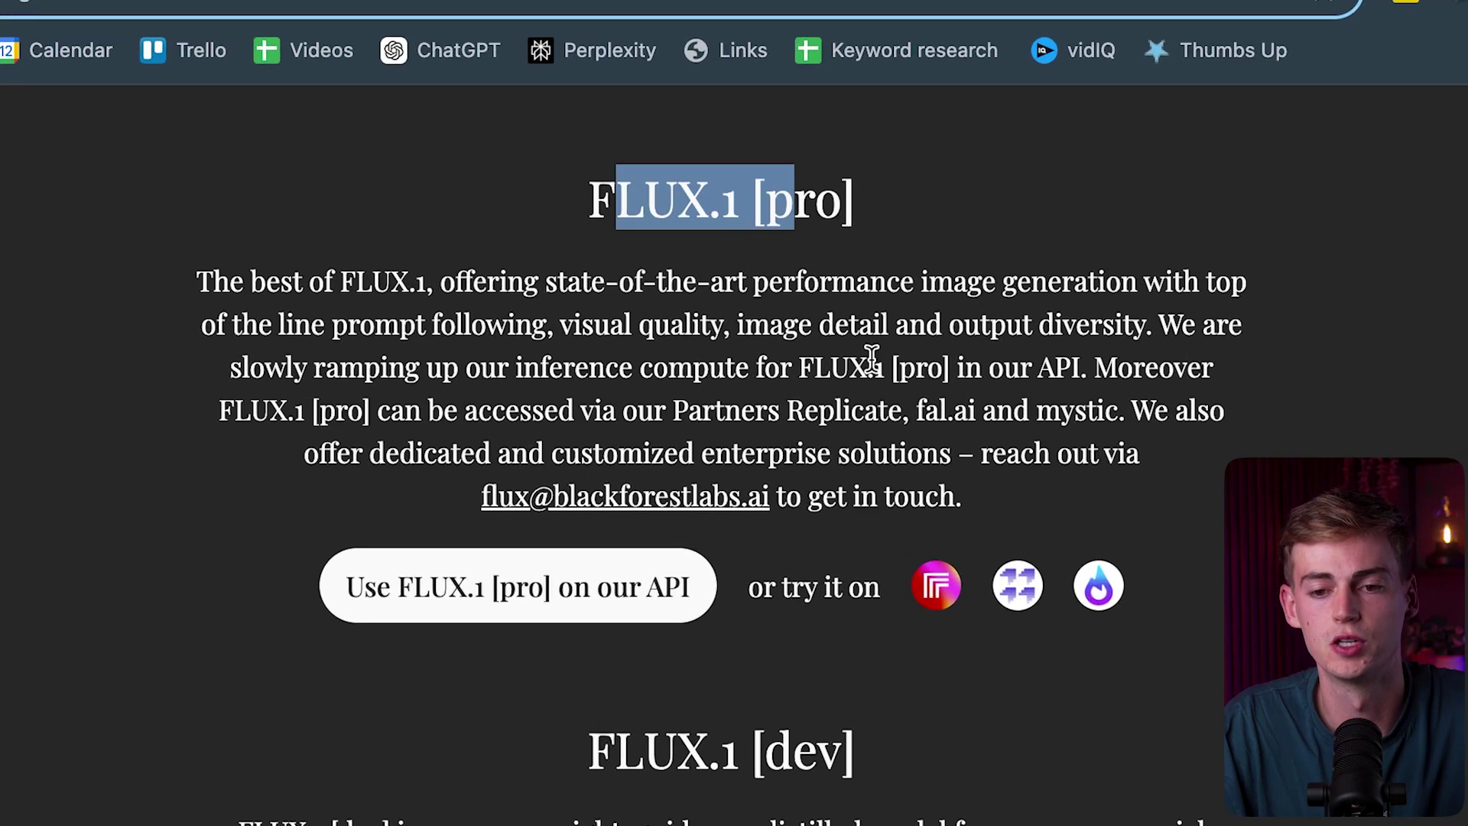
click(1014, 586)
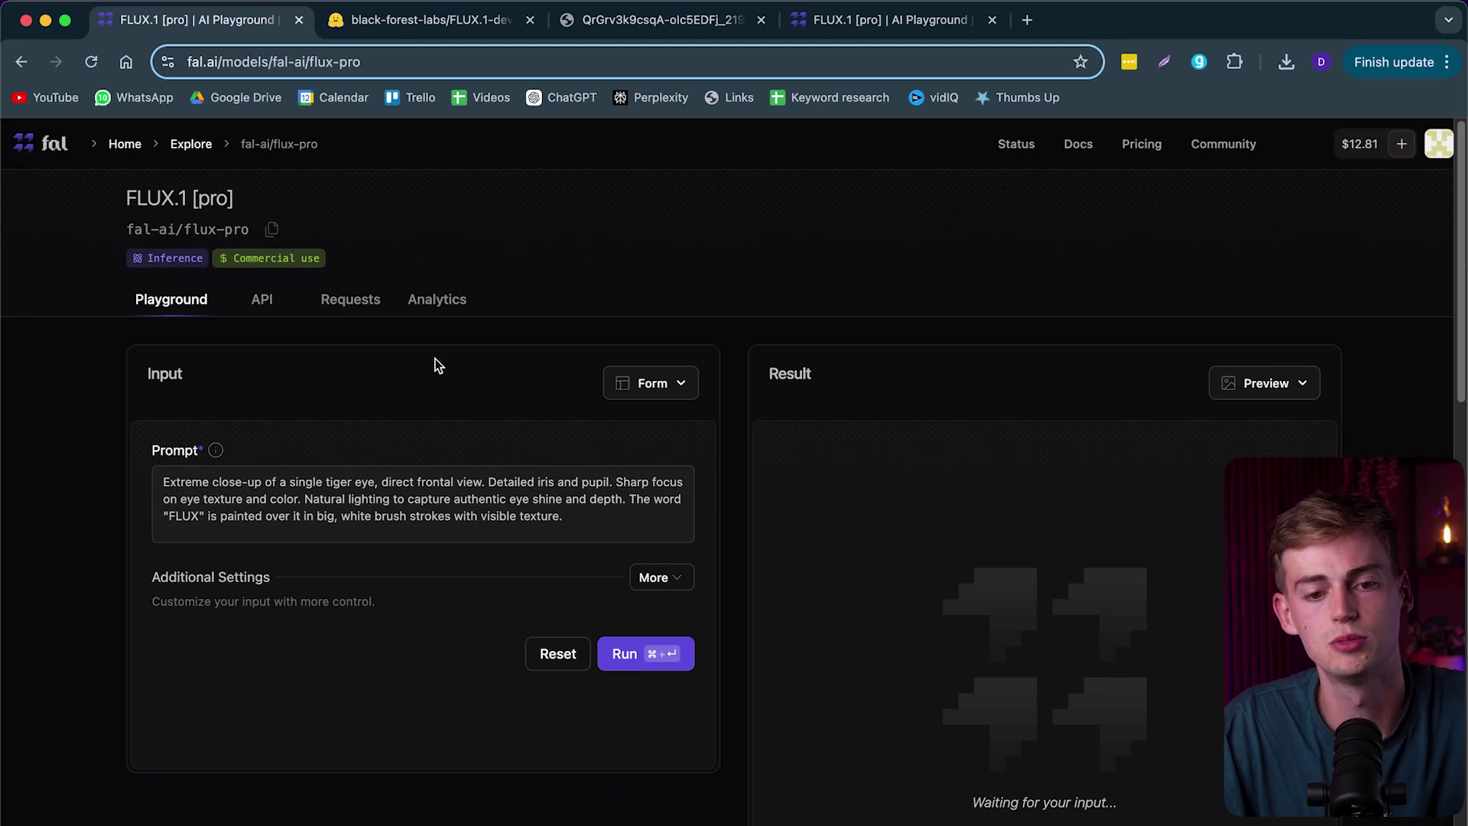
drag(160, 198, 222, 197)
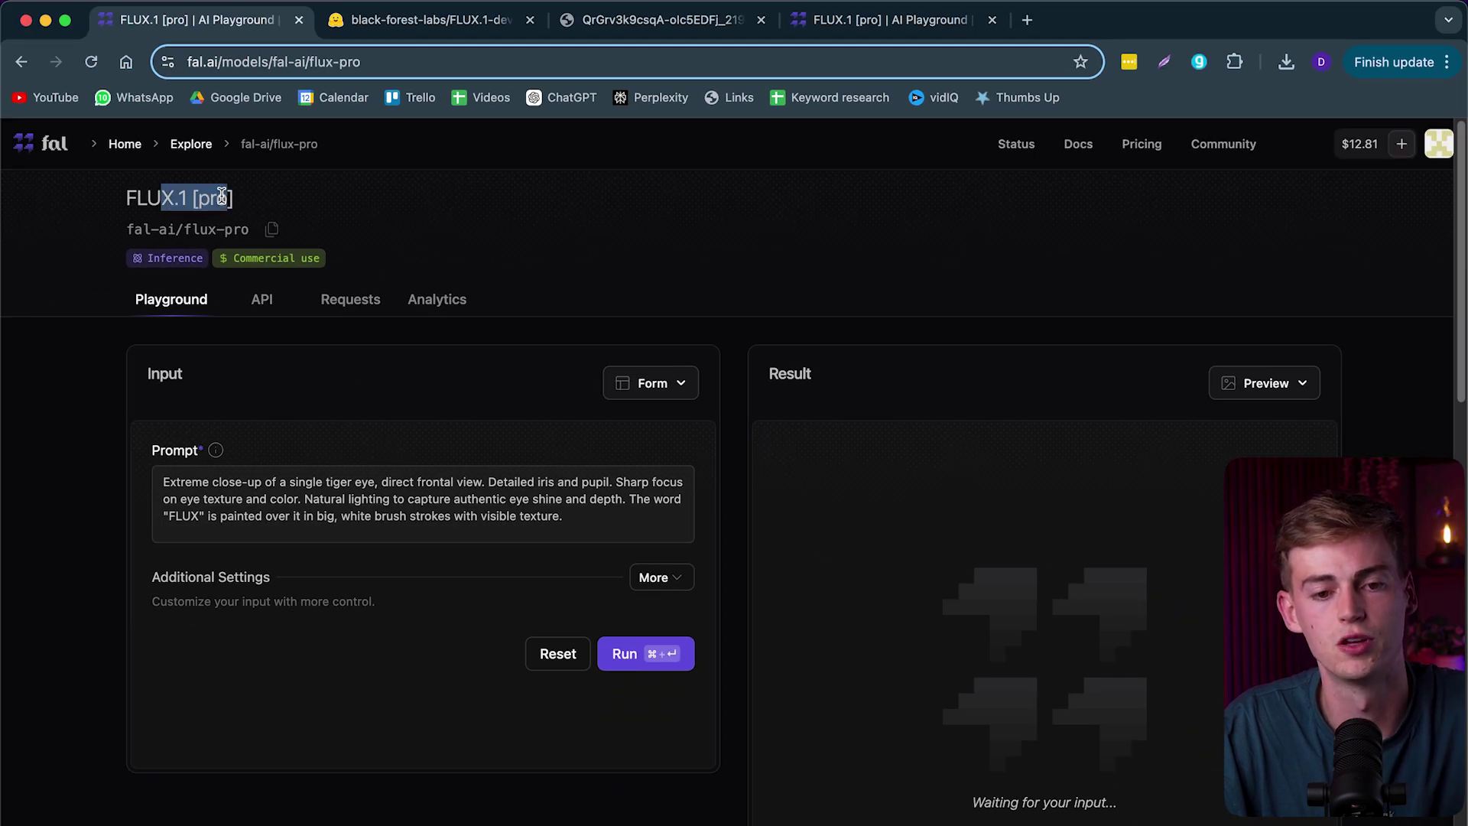
click(189, 145)
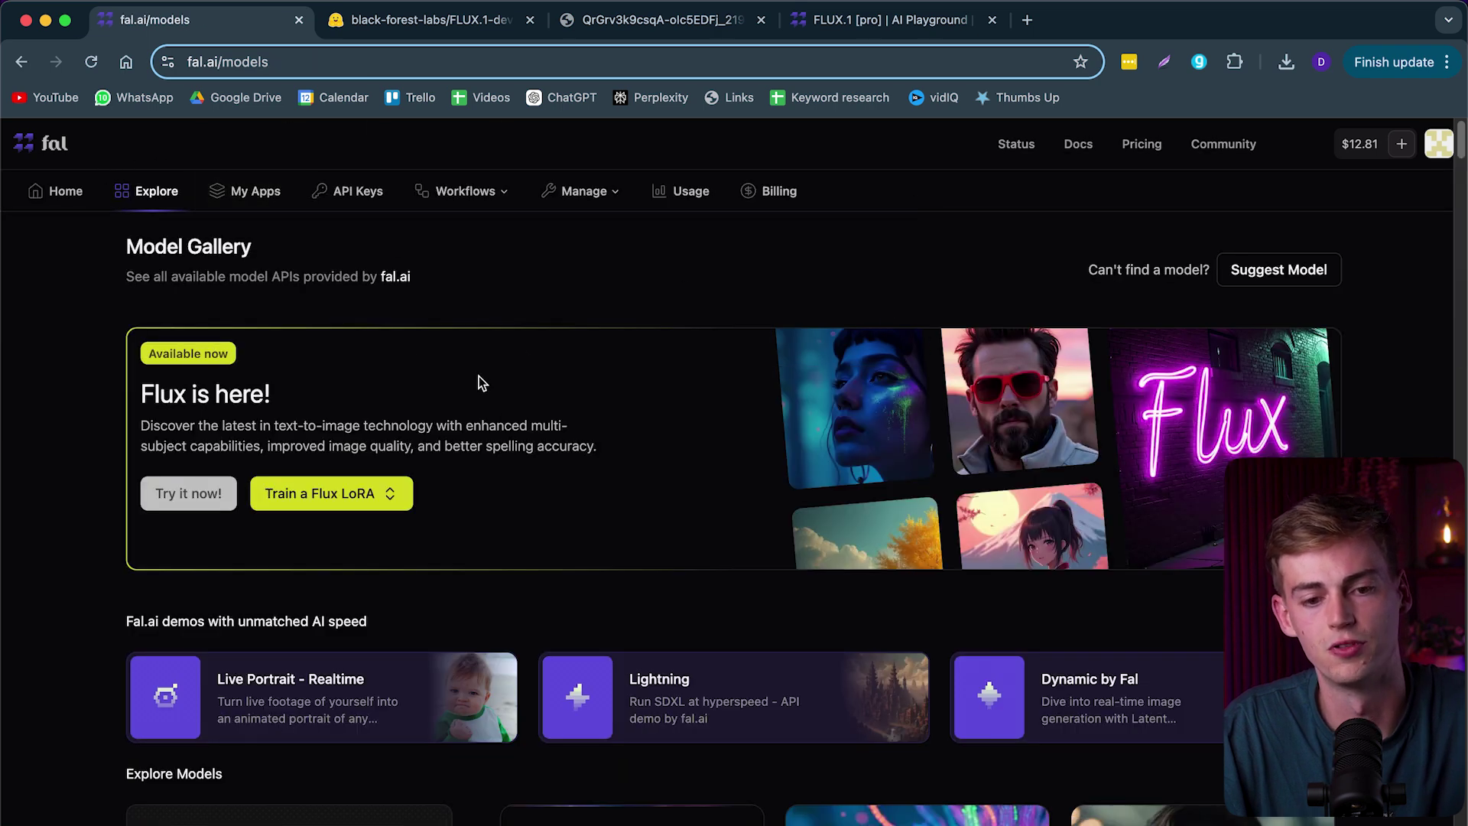
scroll(480, 380, down, 1)
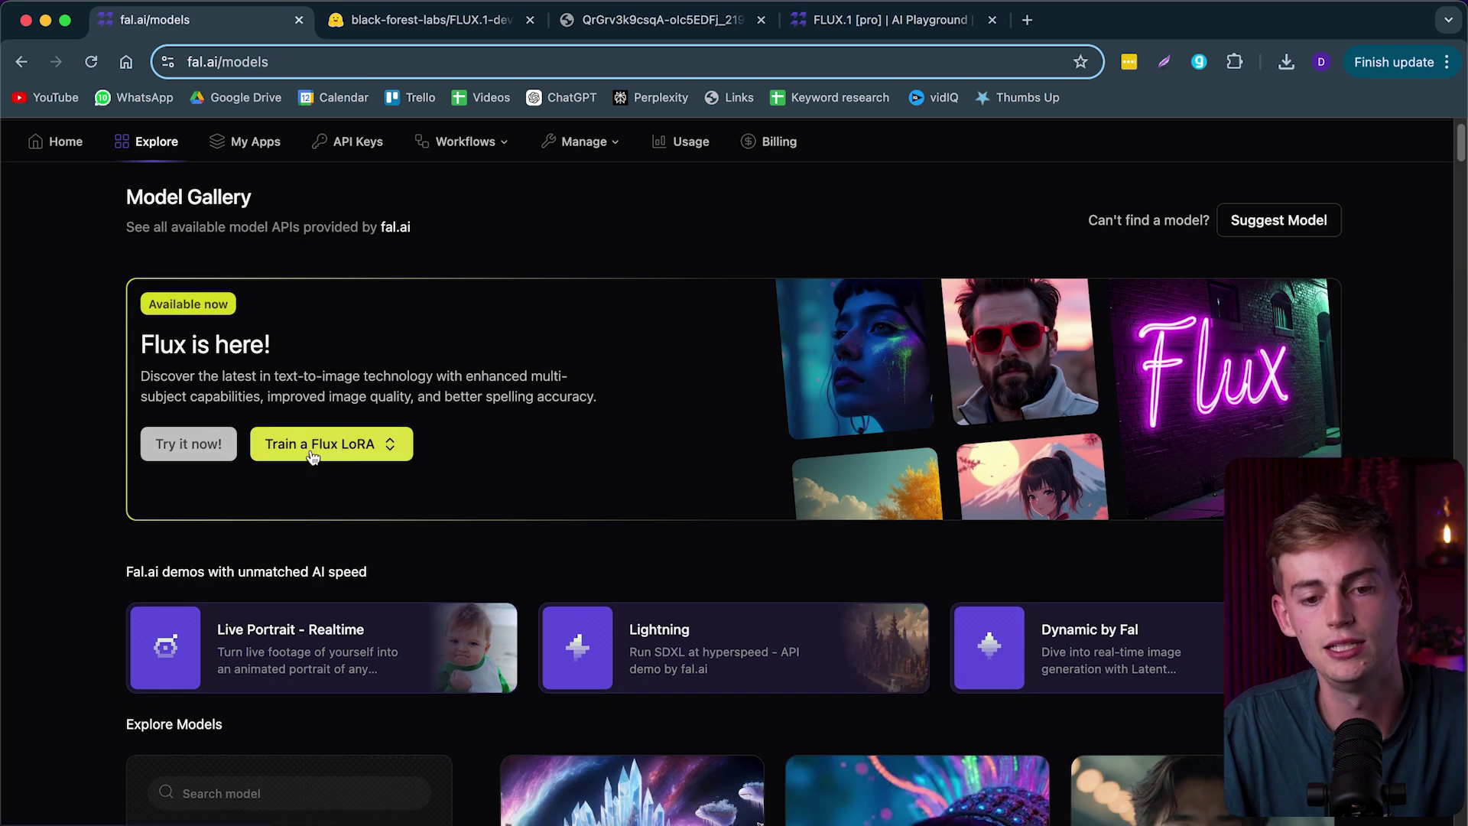
click(313, 457)
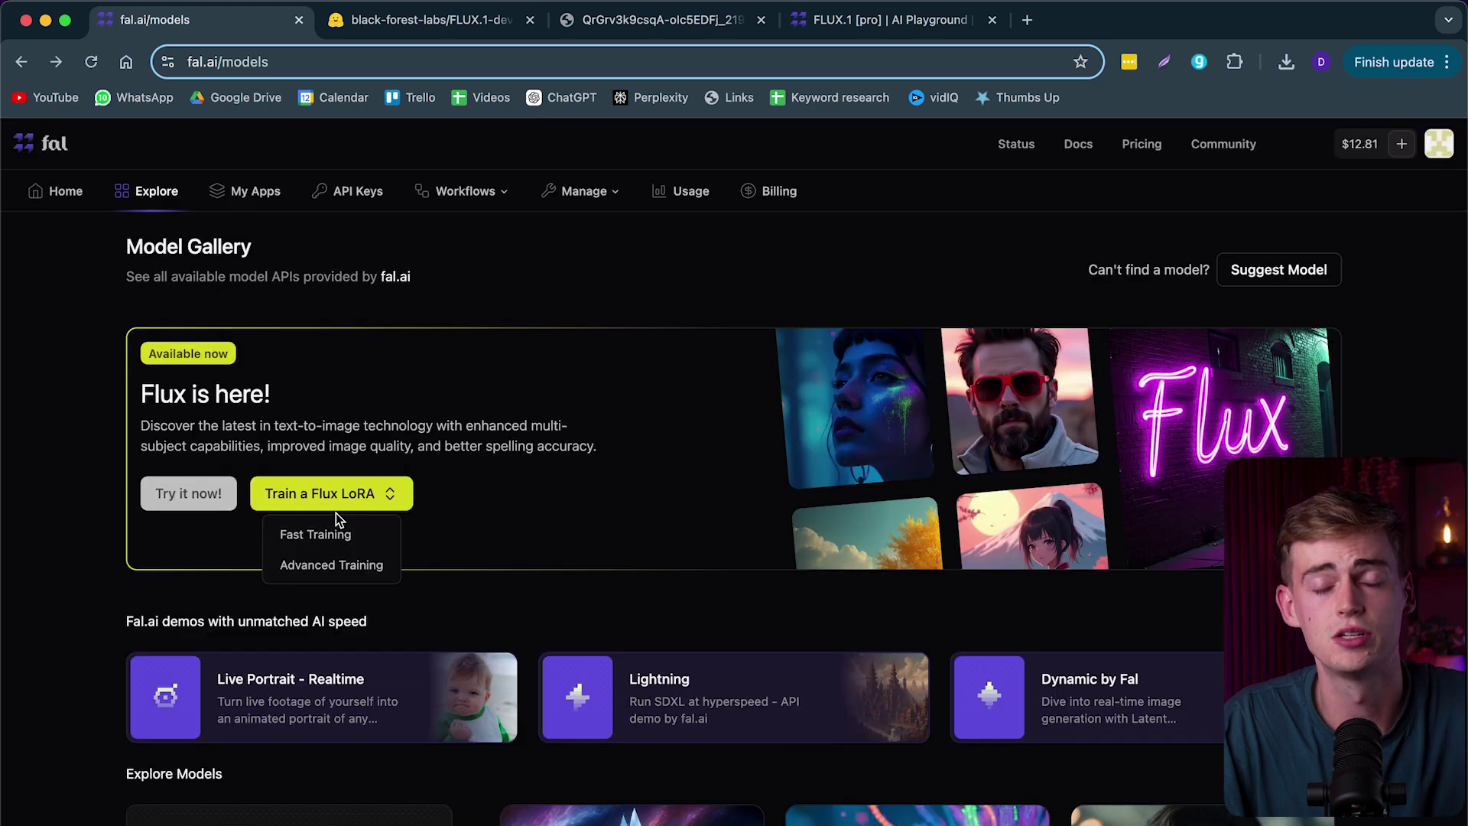
click(337, 564)
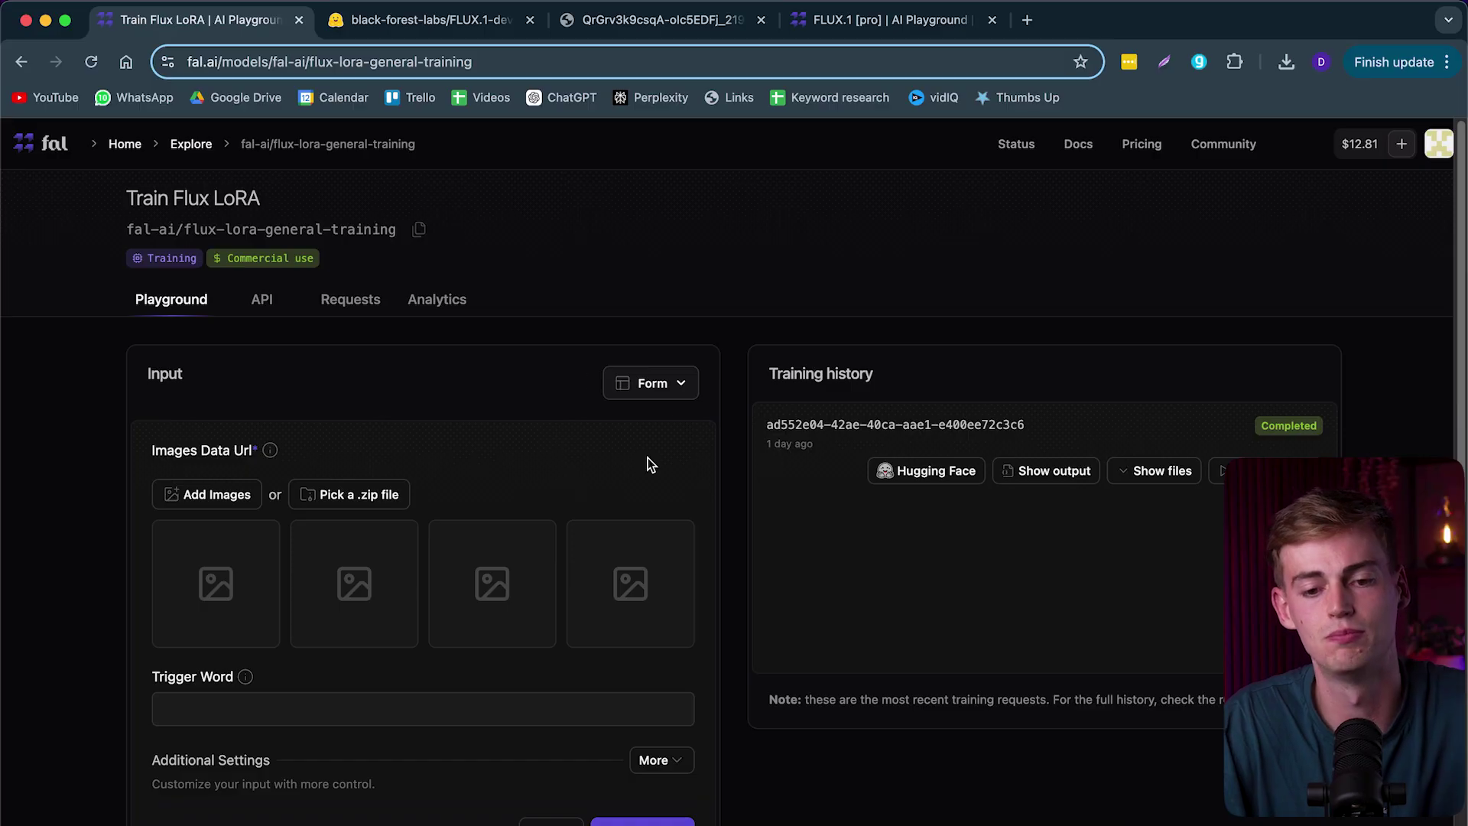
Step: Scroll to the Training history and highlight the completed training run's id
scroll(492, 550, down, 2)
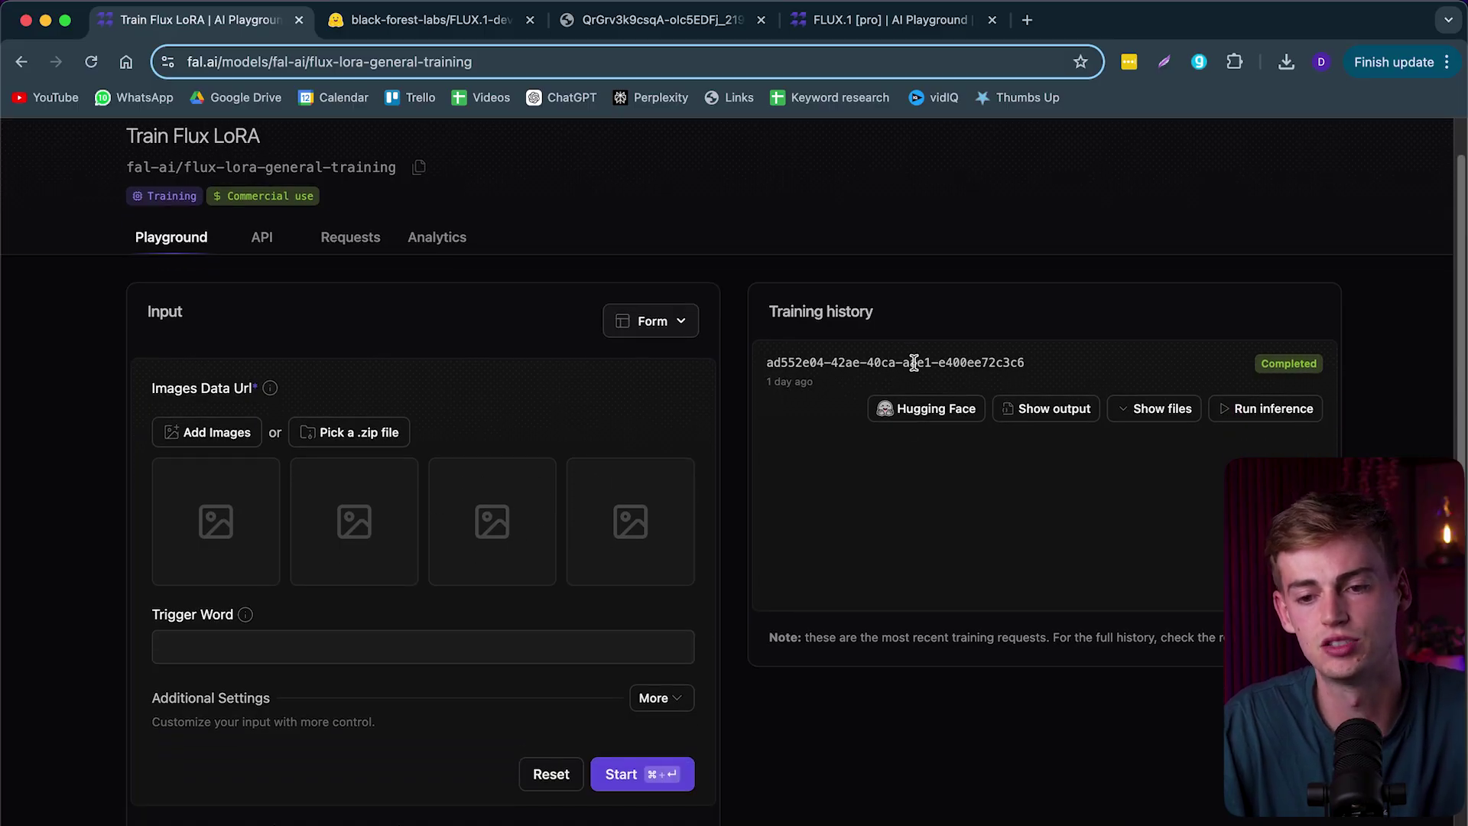
drag(1049, 364, 823, 367)
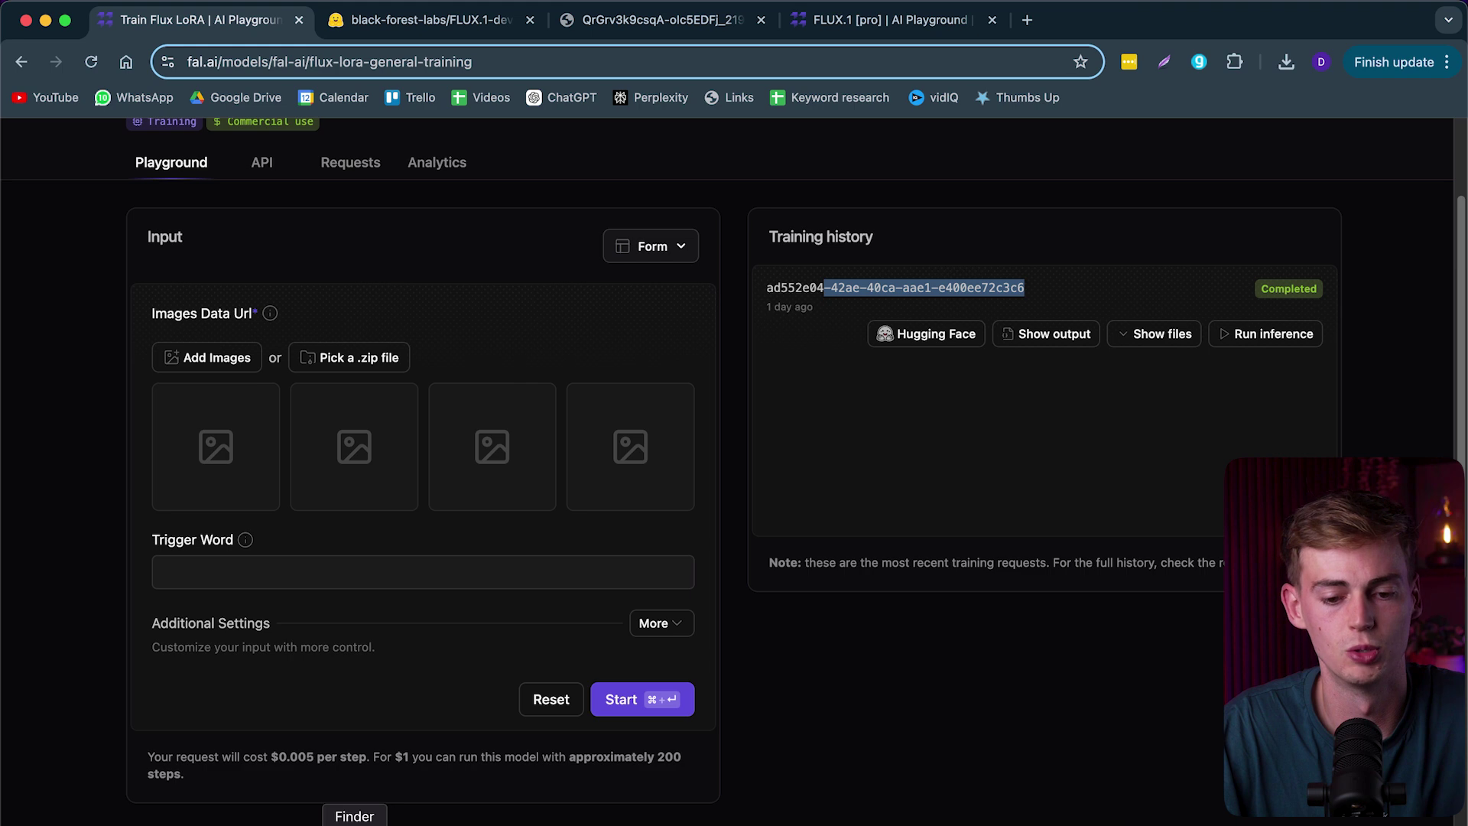
Step: Open the pictures for flux folder and view the first photo at full size
click(354, 824)
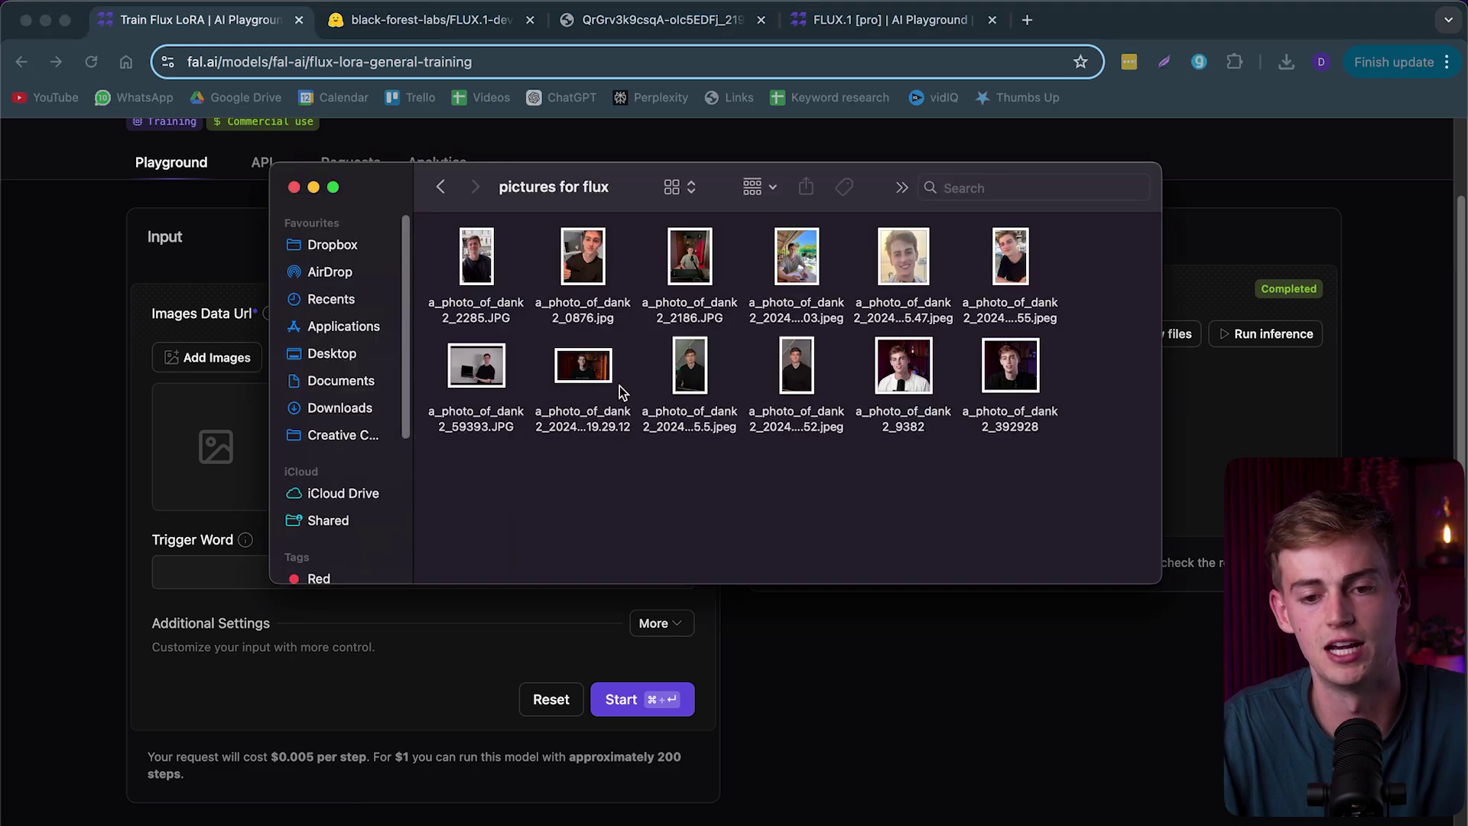
click(498, 273)
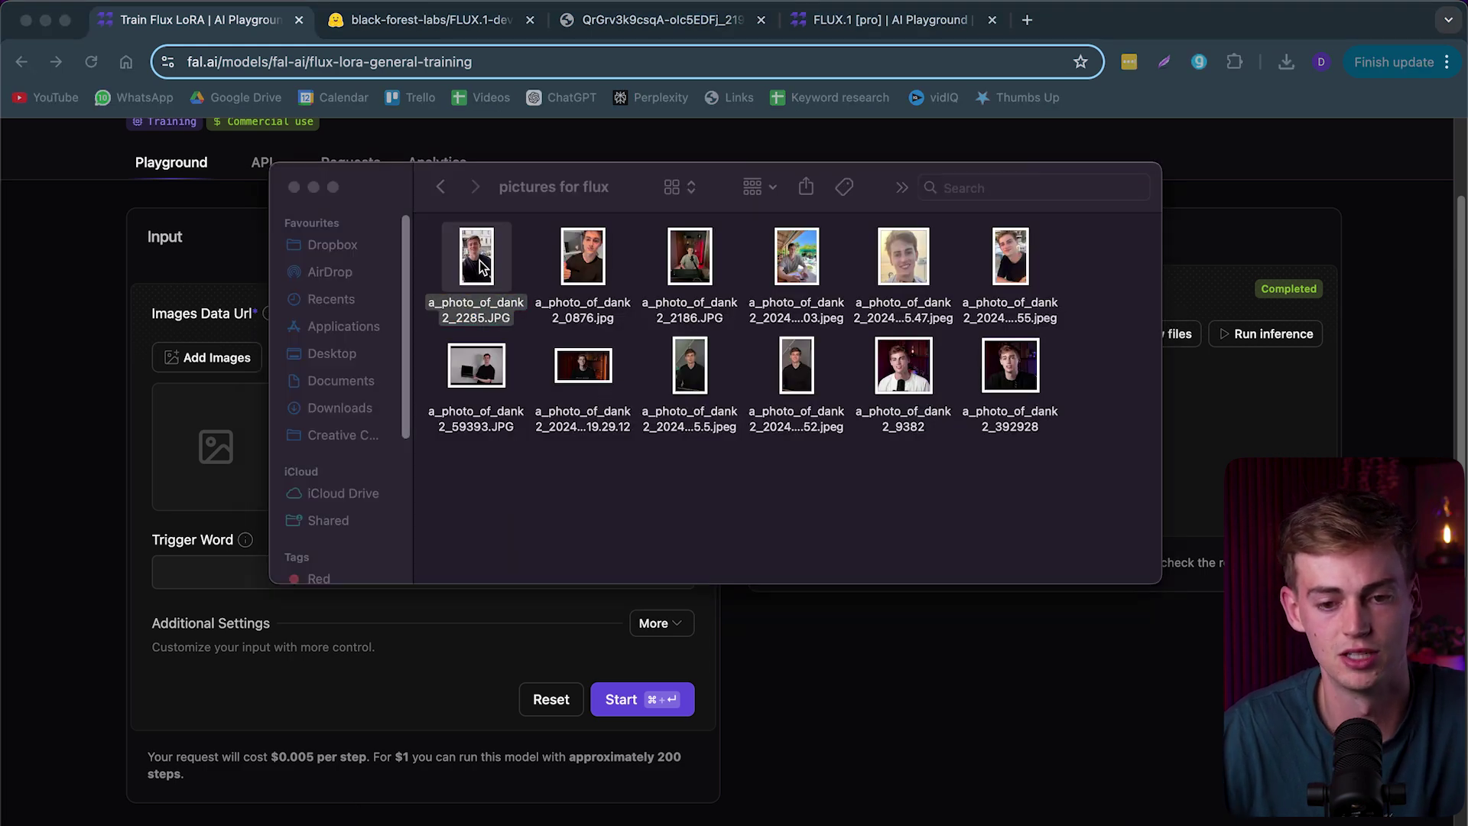
double_click(479, 264)
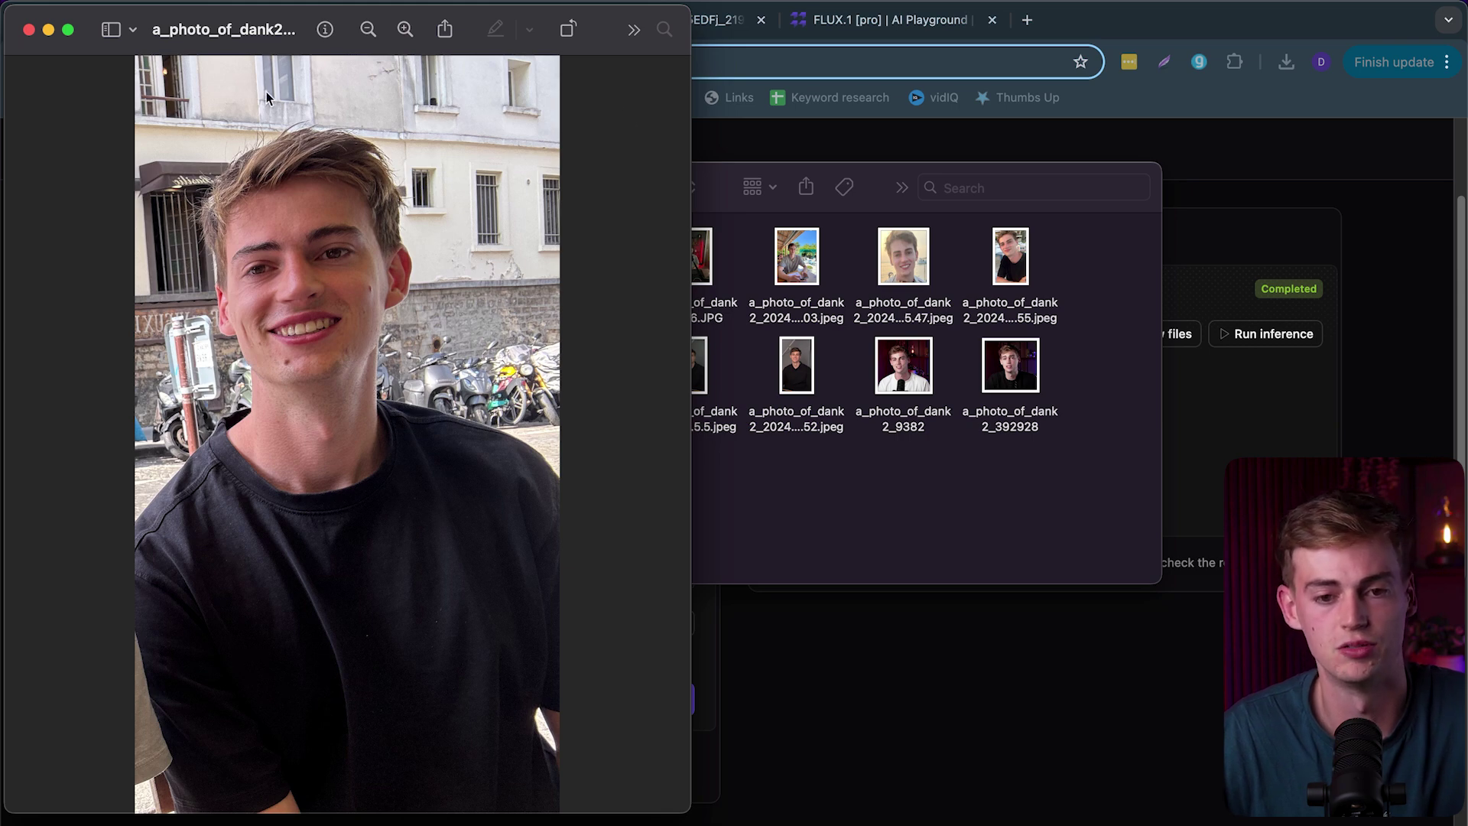
click(29, 29)
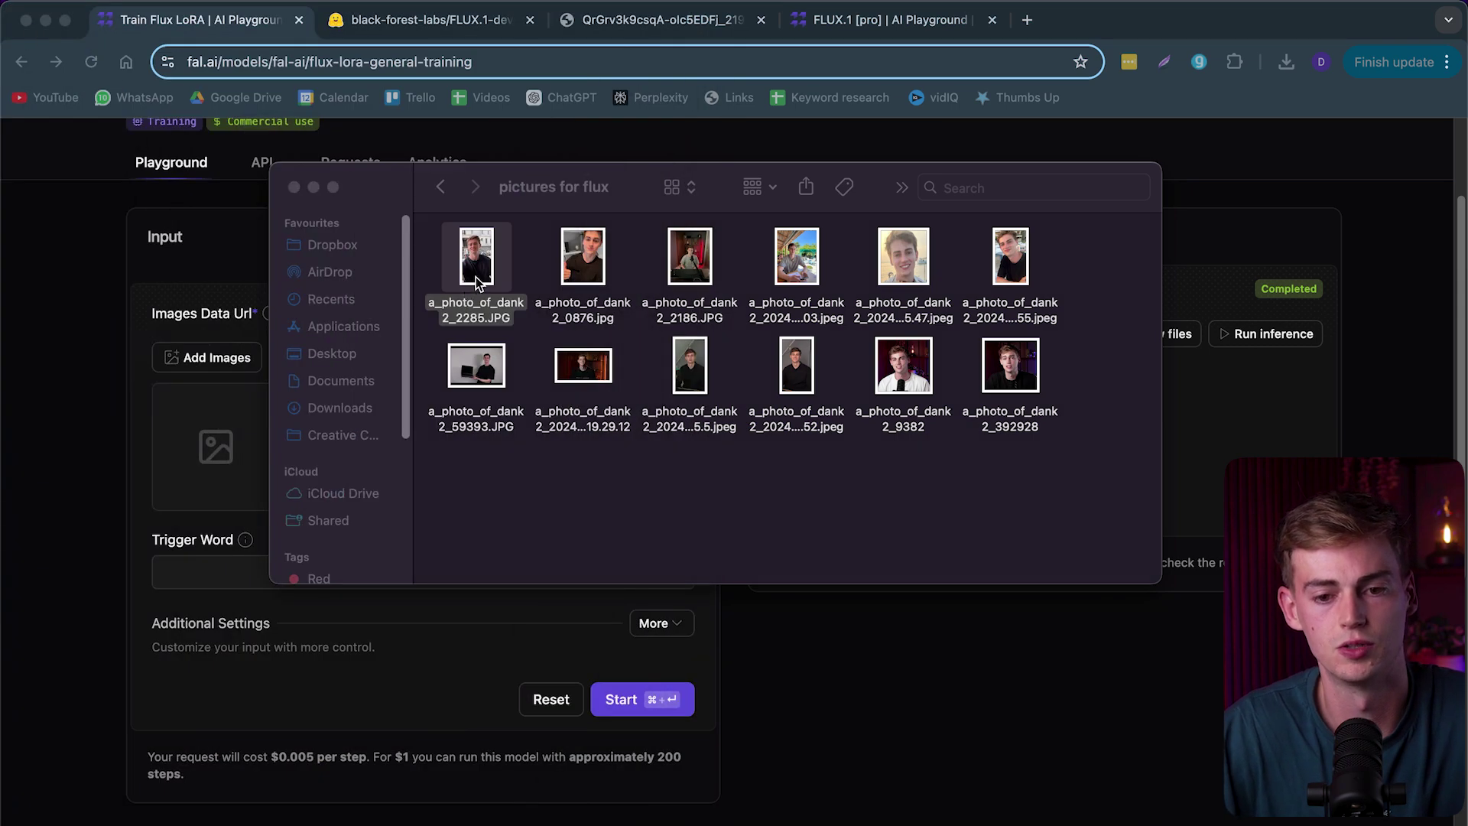
Step: Quick Look through the face photos one by one, then close the preview
click(478, 262)
key(space)
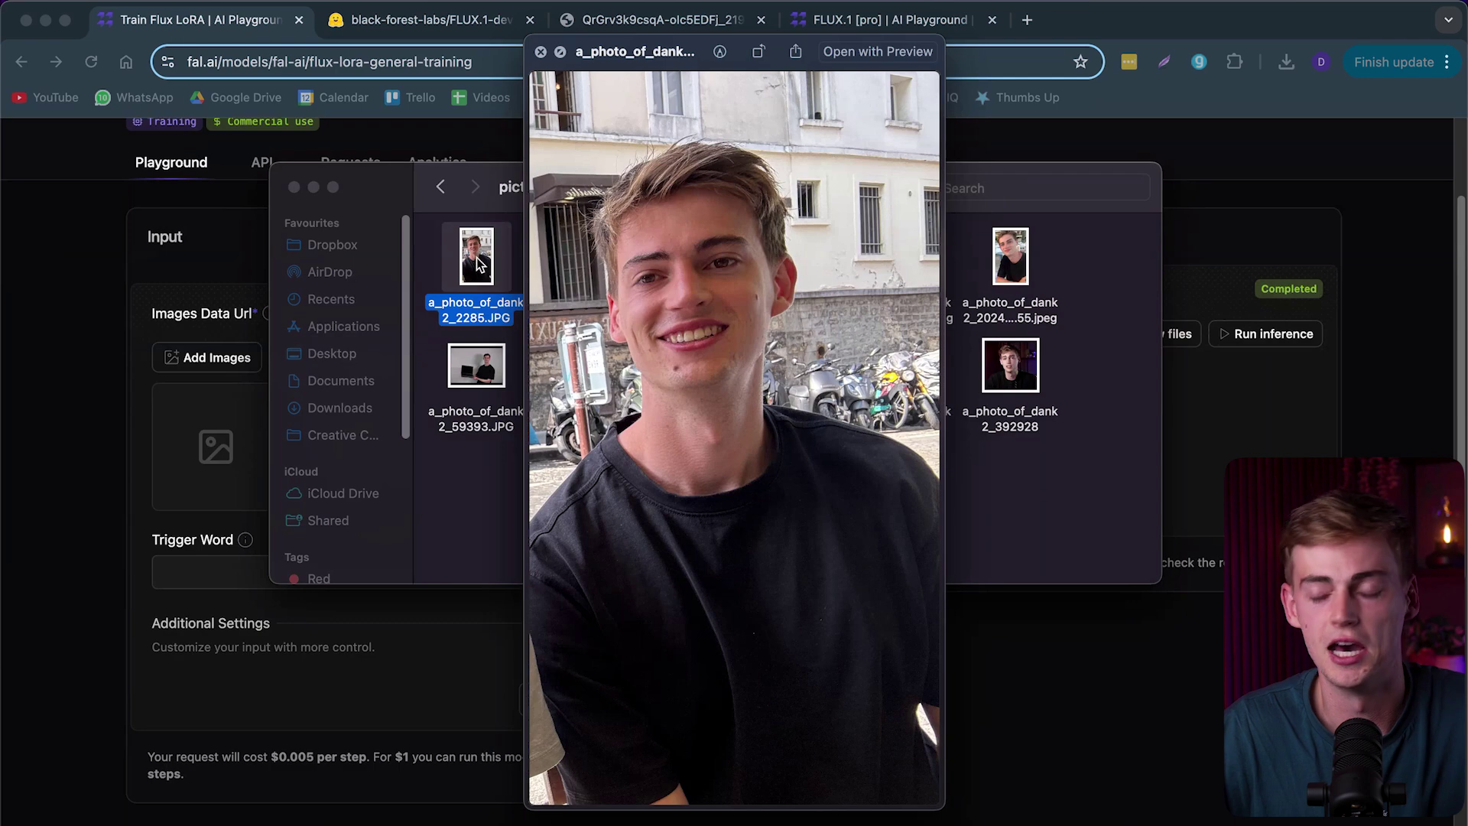
key(Down)
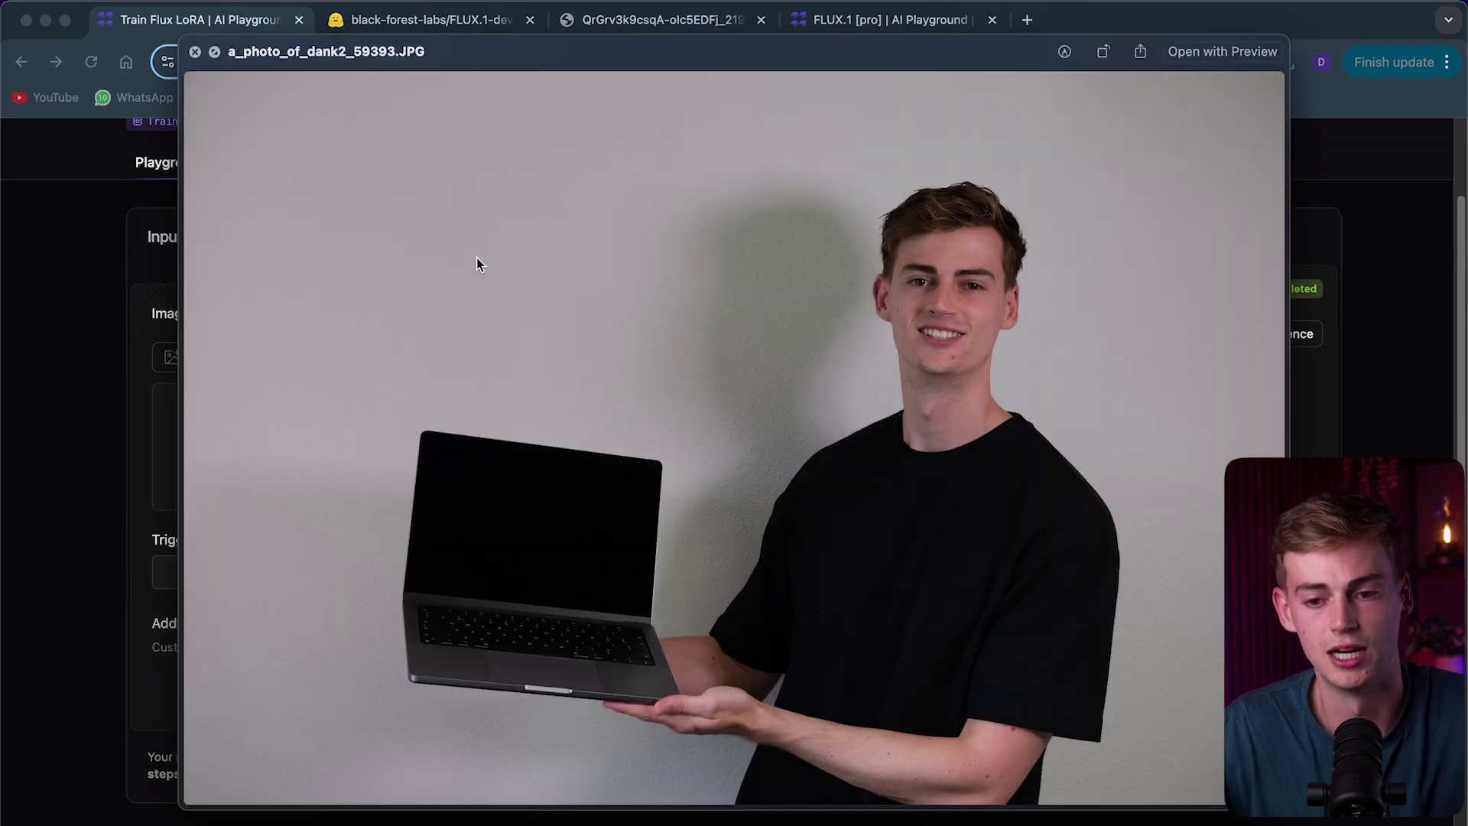
key(Down)
key(Down)
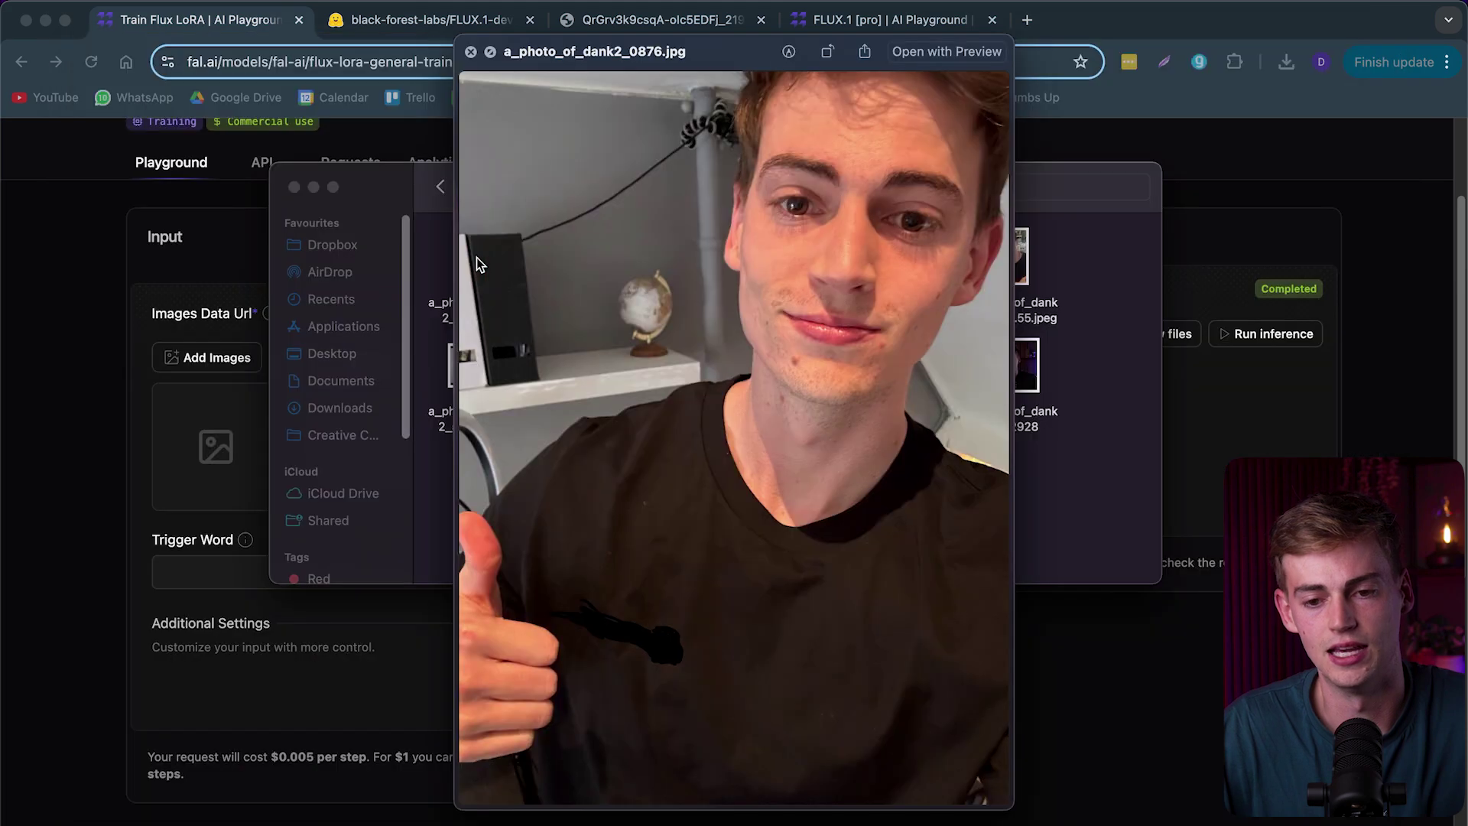
key(Down)
key(Down)
key(Down)
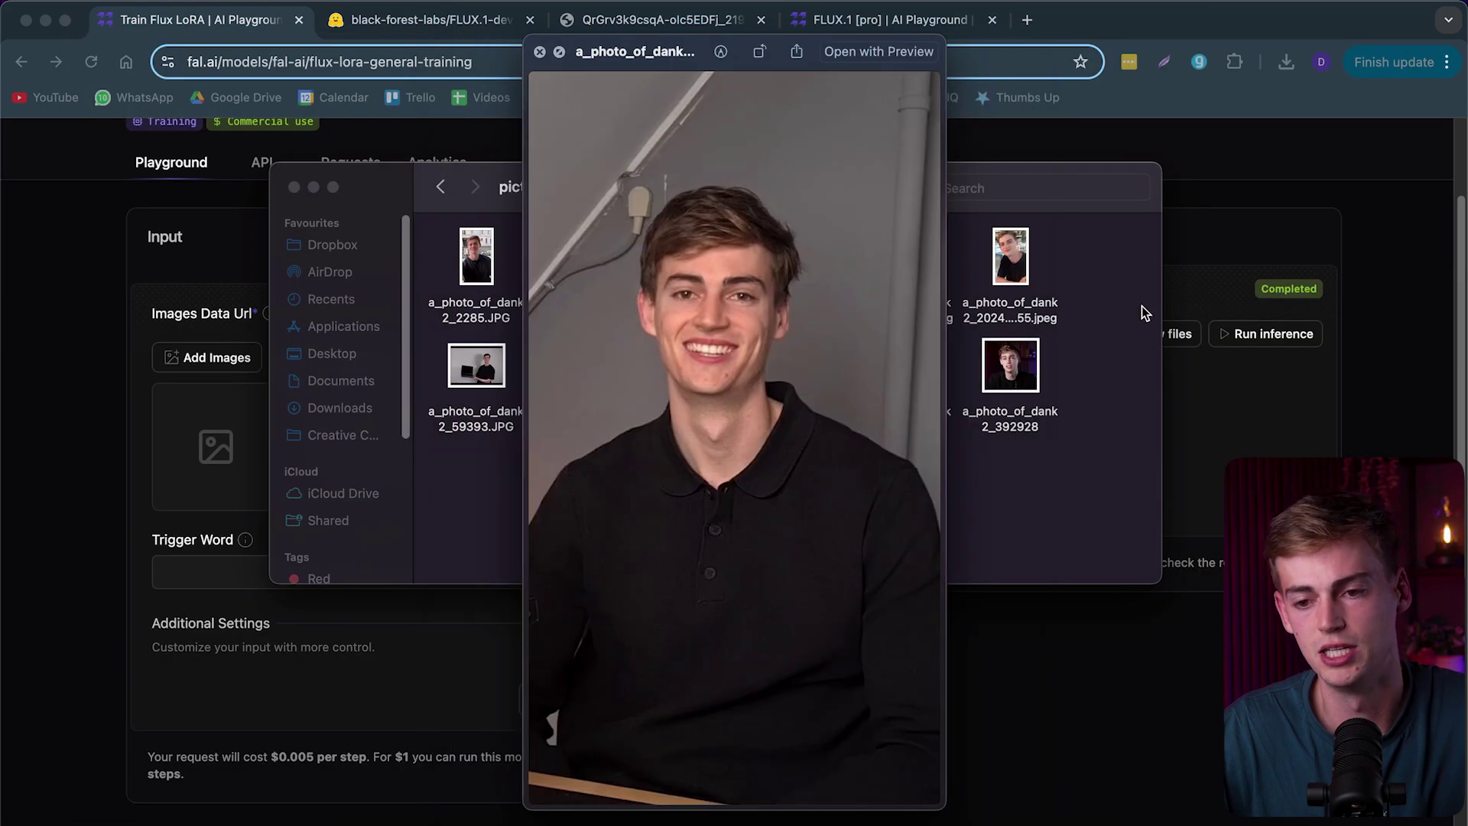
click(1141, 306)
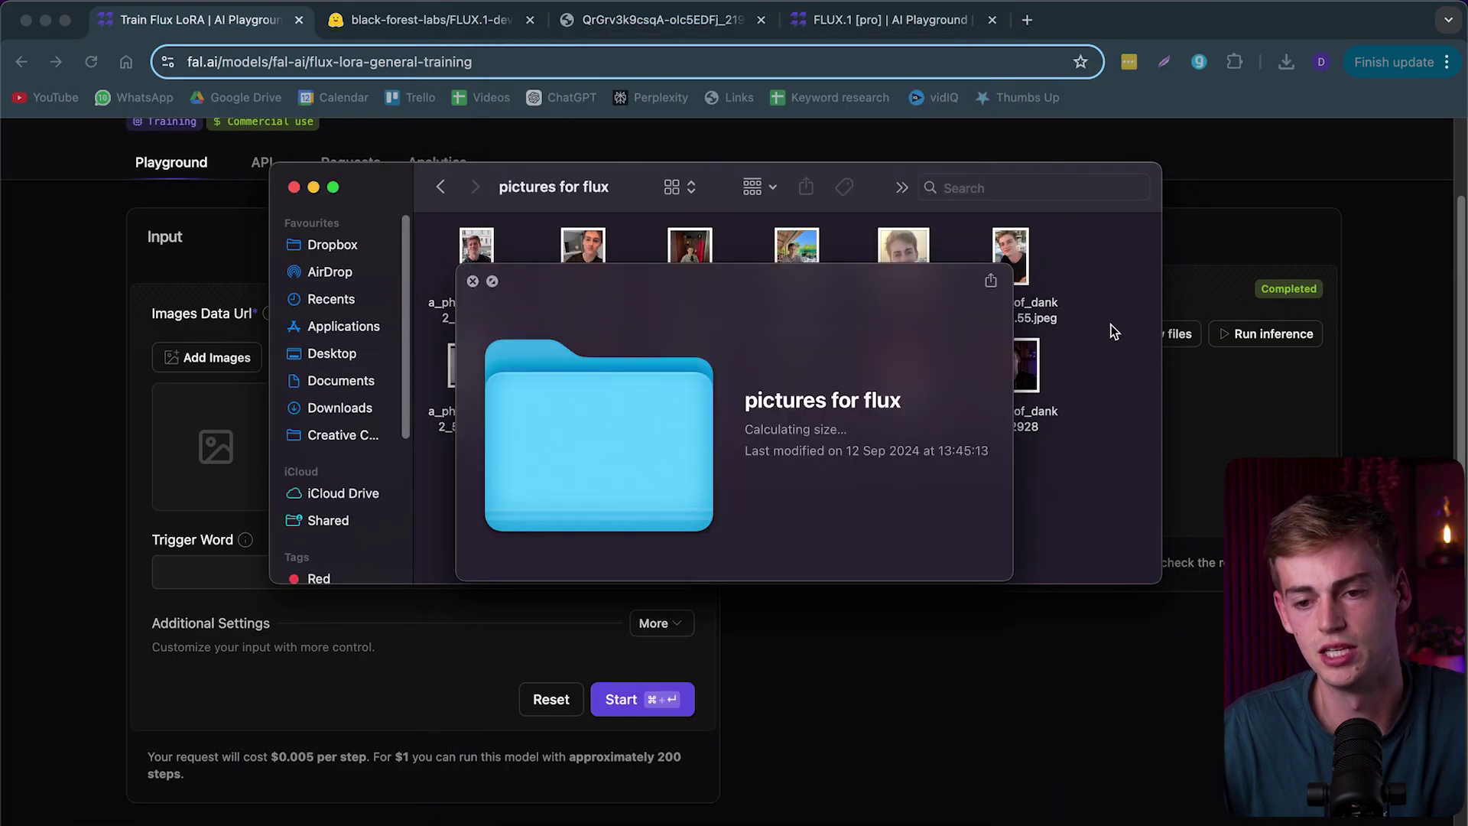
click(474, 281)
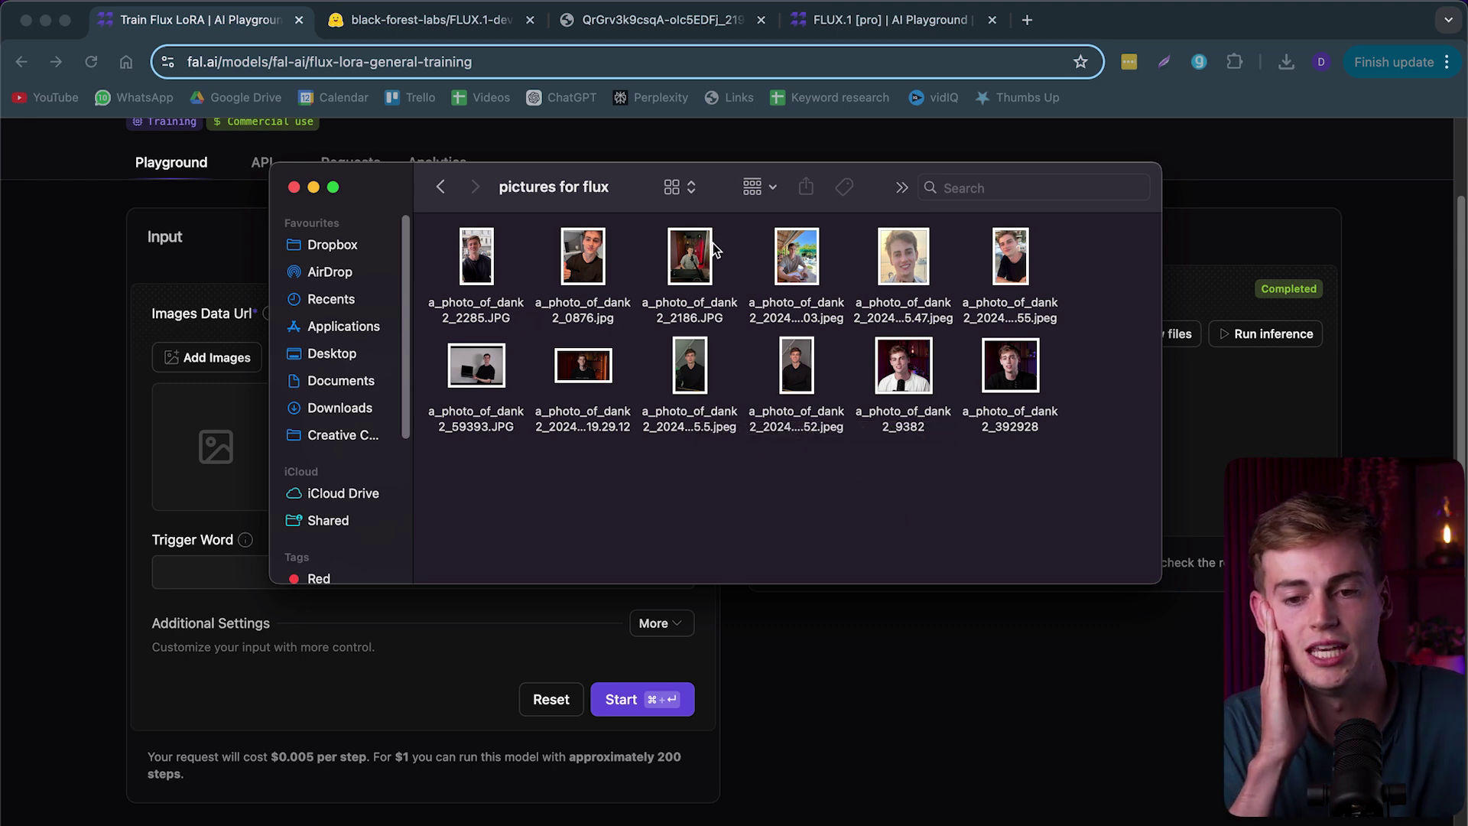
Step: Switch the folder to list view and cancel a rename of a_photo_of_dank2_0876.jpg
click(680, 187)
click(680, 208)
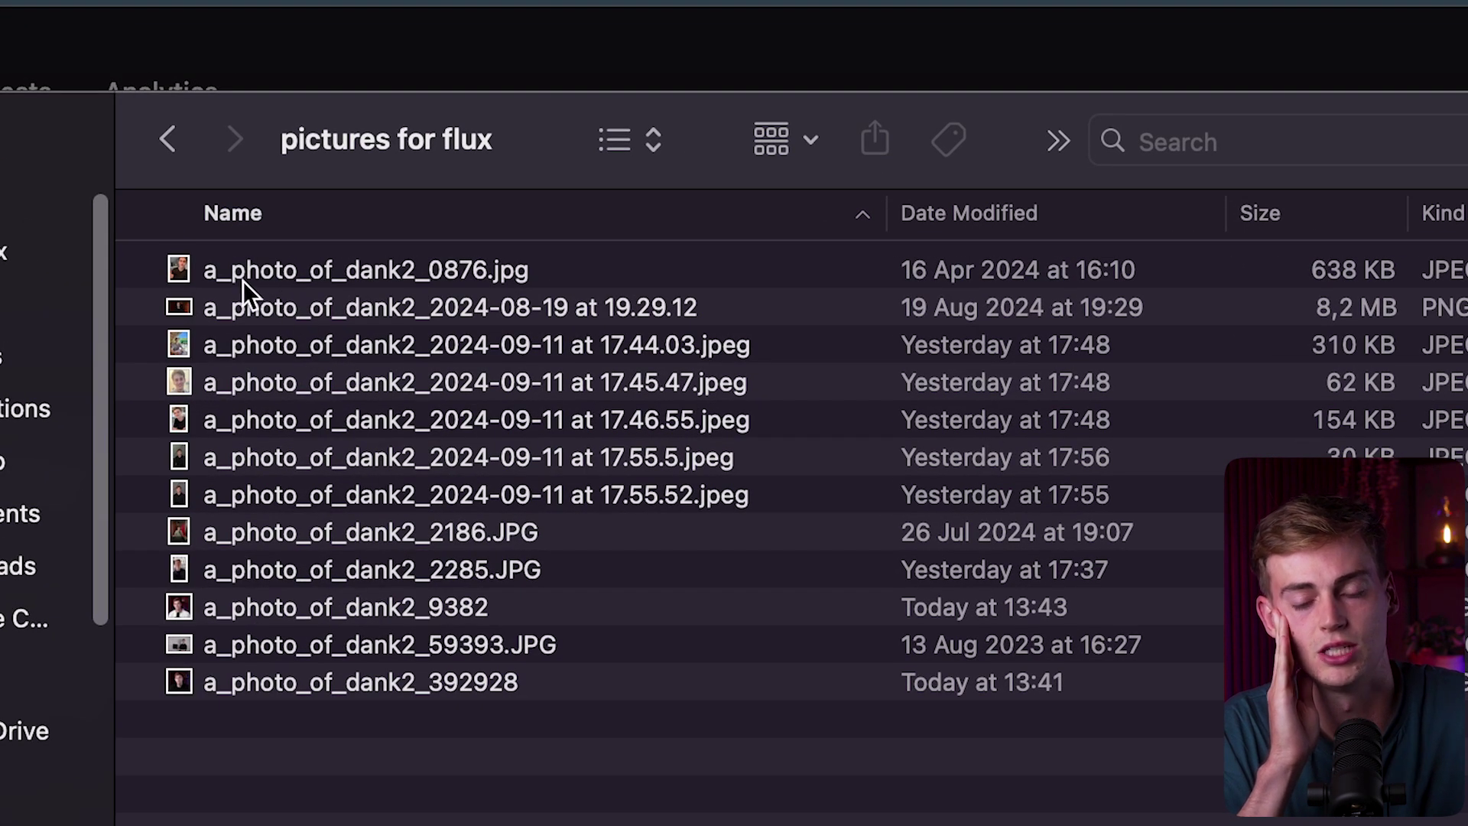
right_click(296, 277)
click(375, 504)
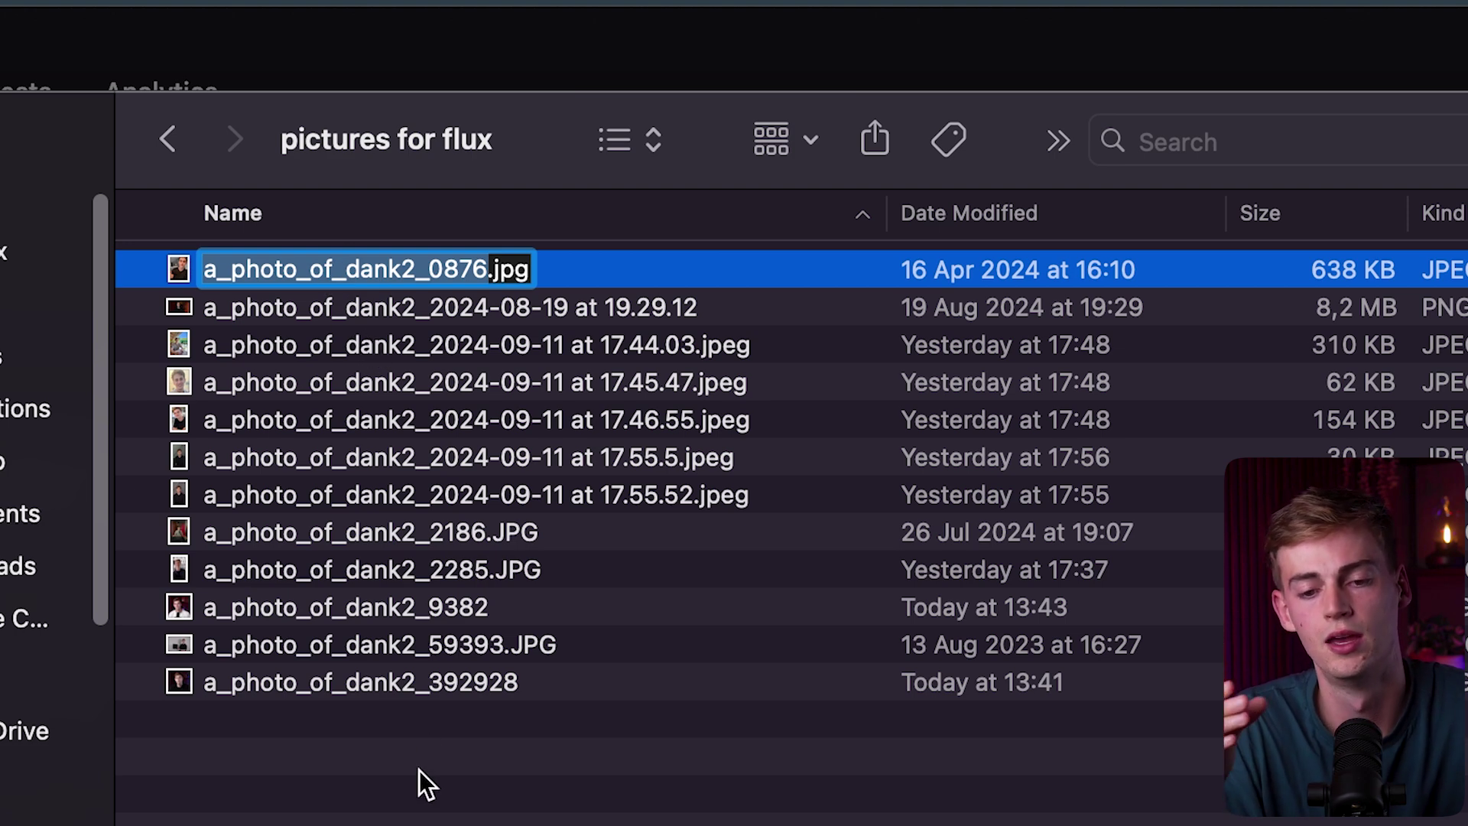
key(Return)
Step: Reselect a_photo_of_dank2_0876.jpg, then return to the flux search results
click(393, 727)
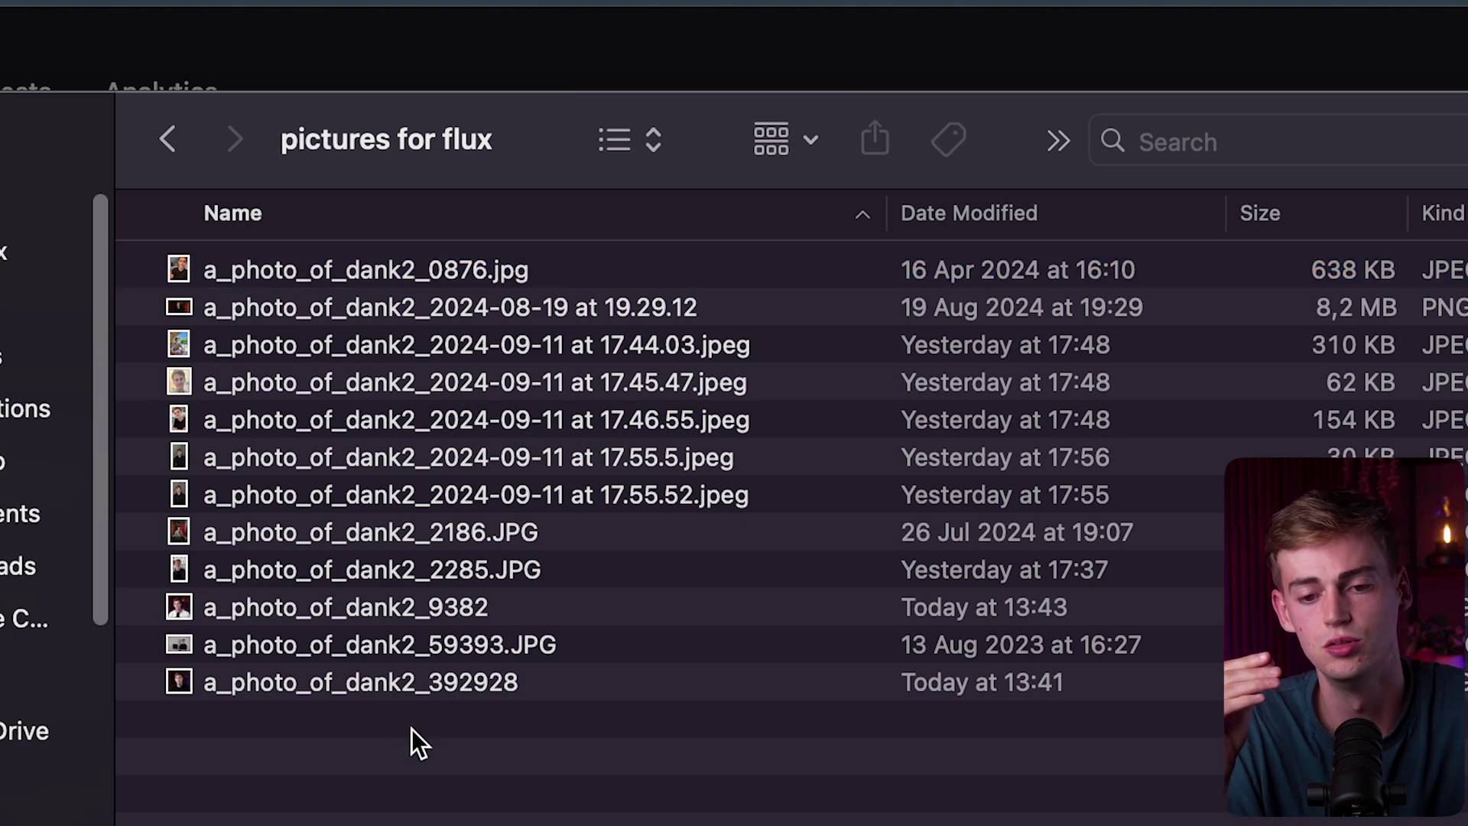
click(443, 269)
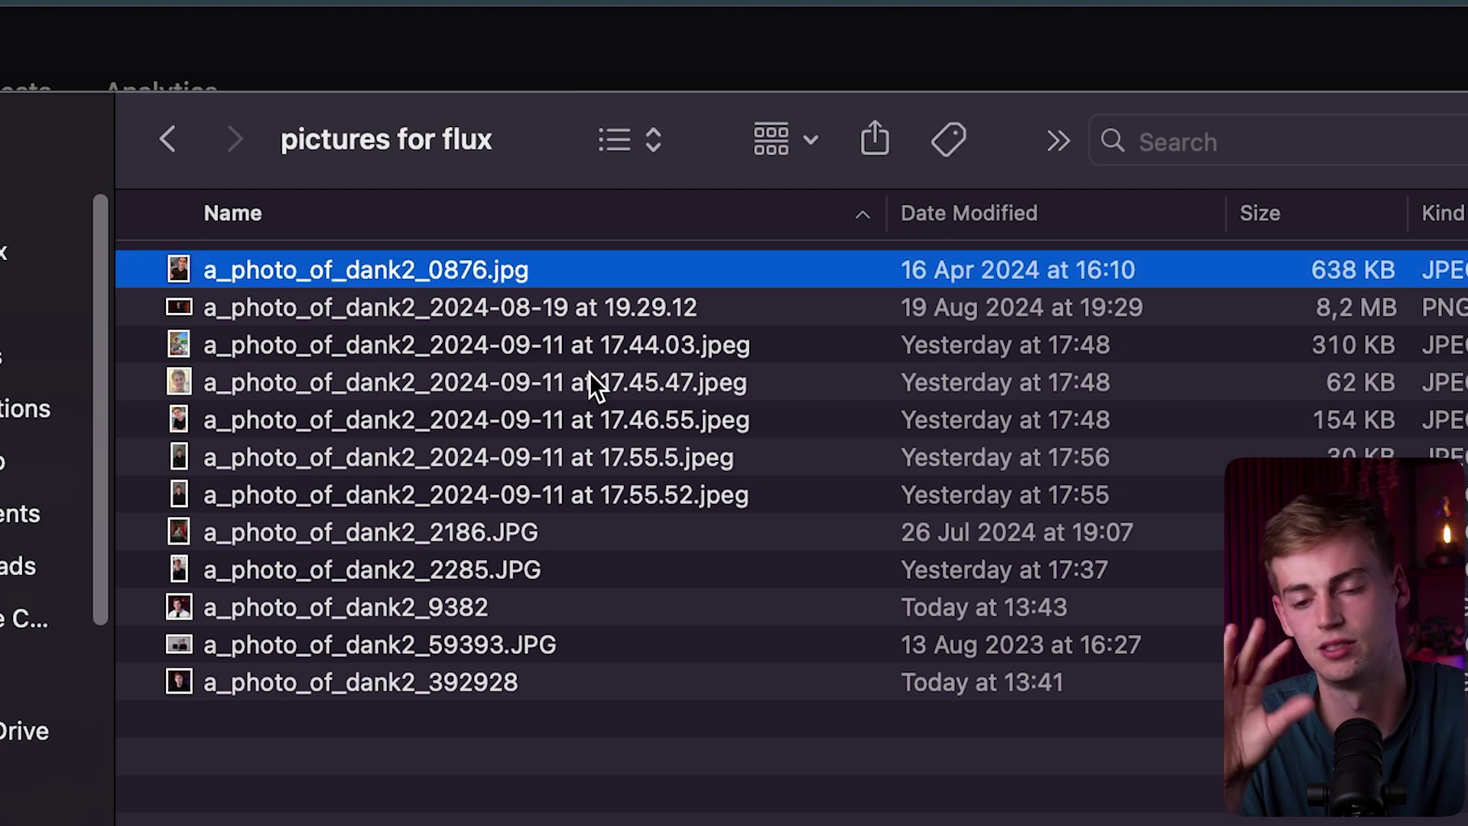
click(489, 742)
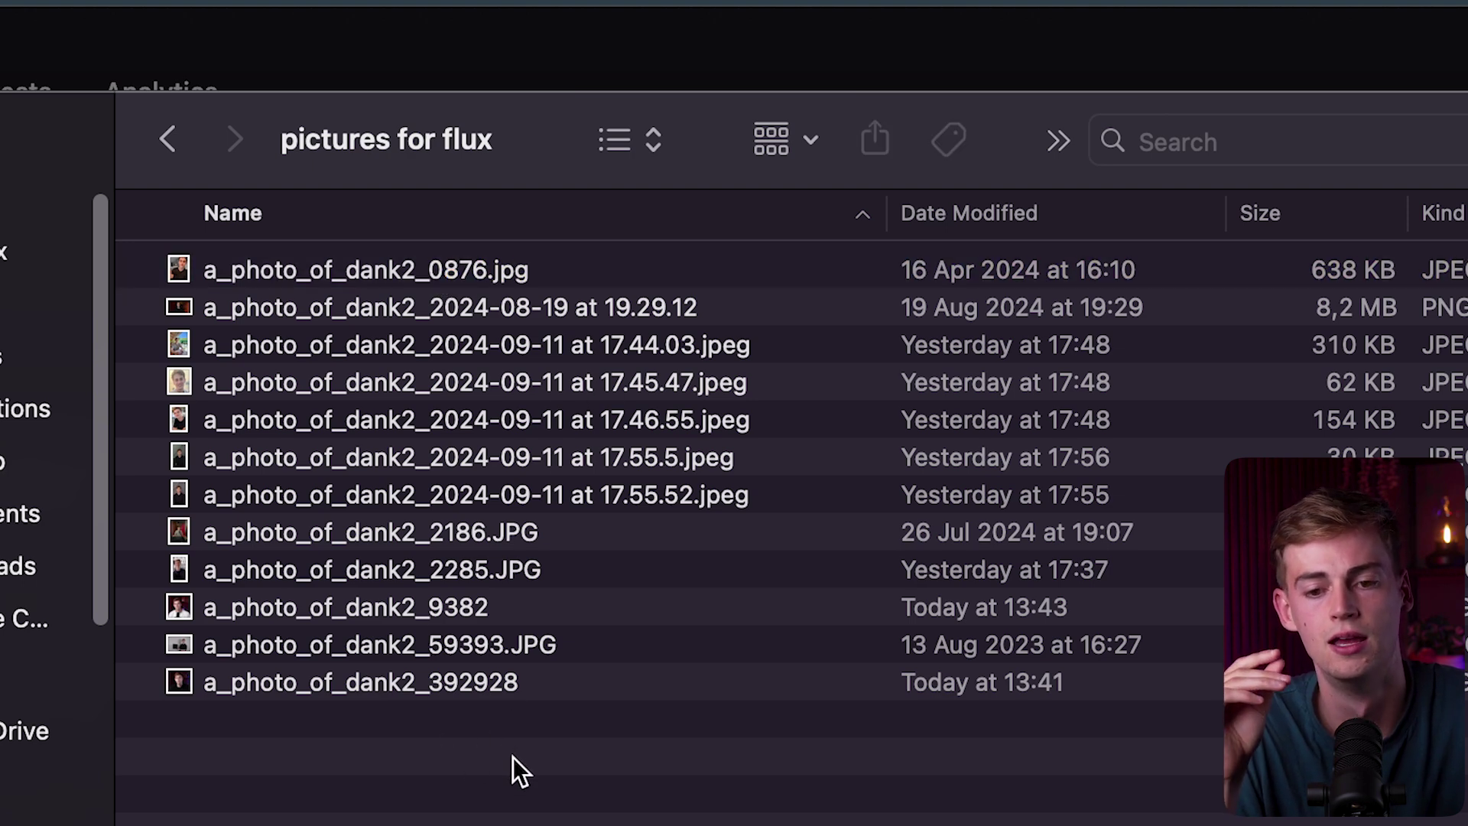
click(164, 138)
Step: Compress the pictures for flux folder into a zip and drag it toward the training images area
right_click(342, 446)
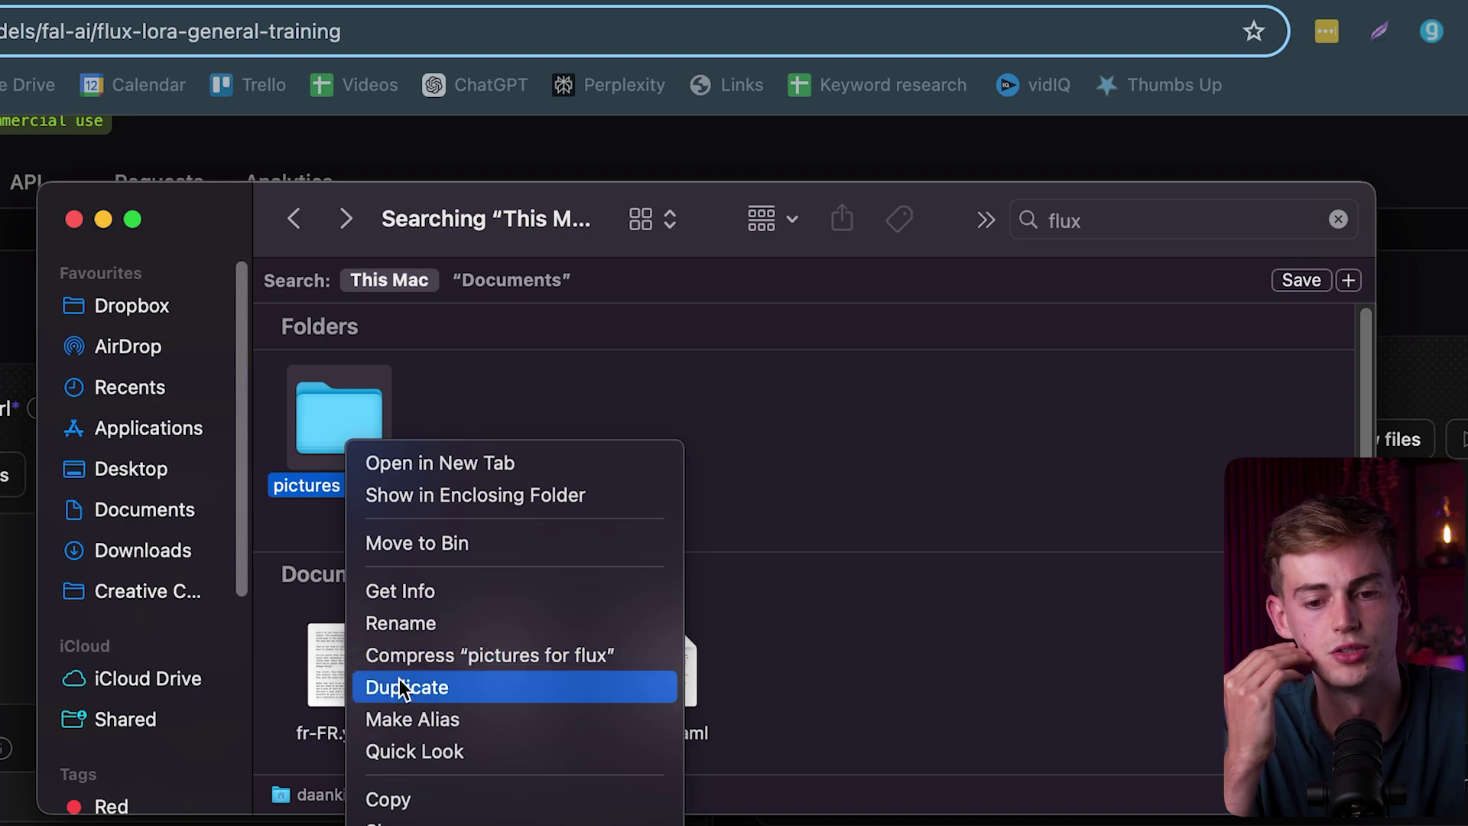
click(413, 655)
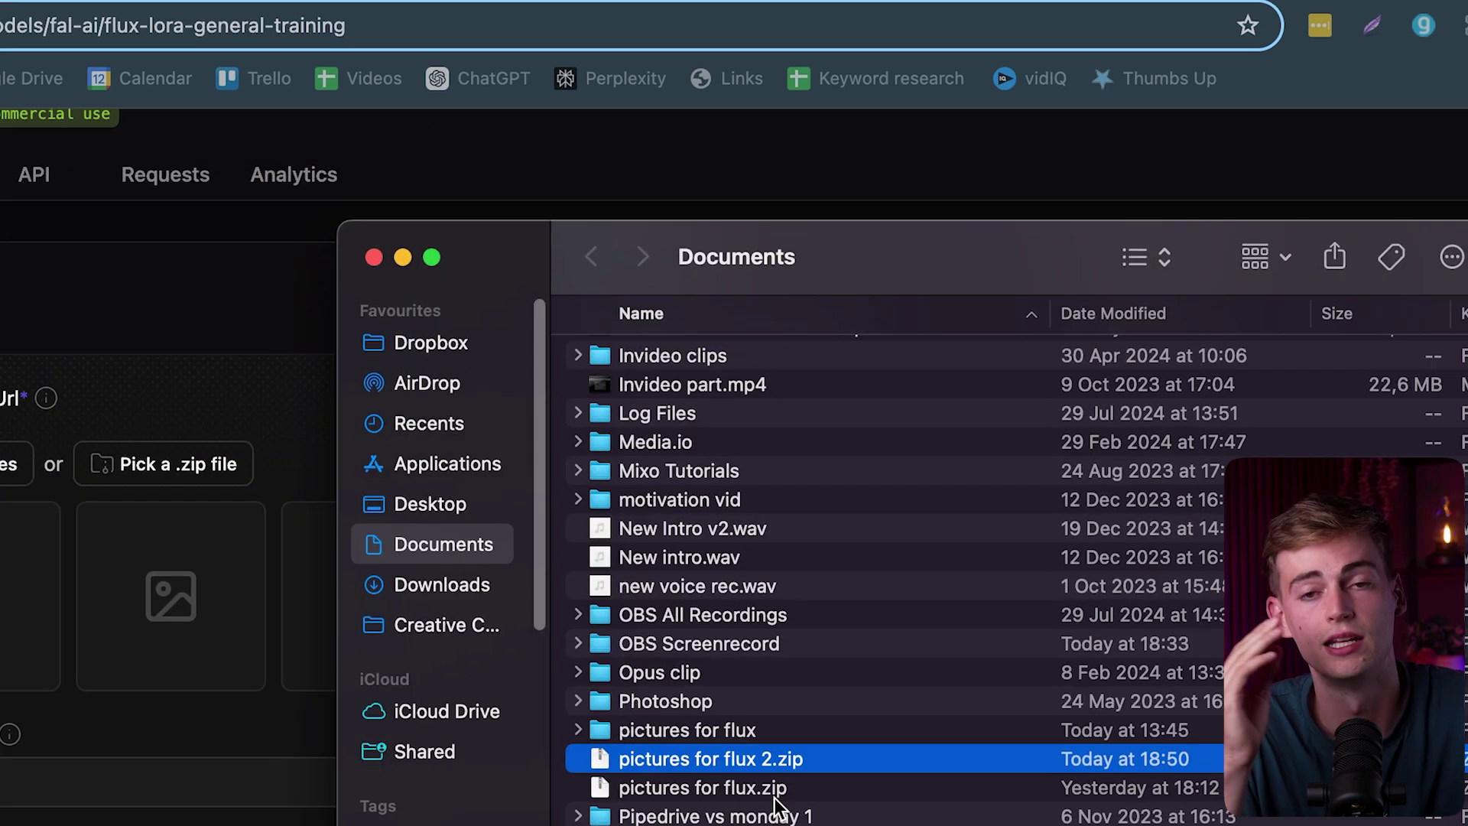
drag(719, 761, 189, 573)
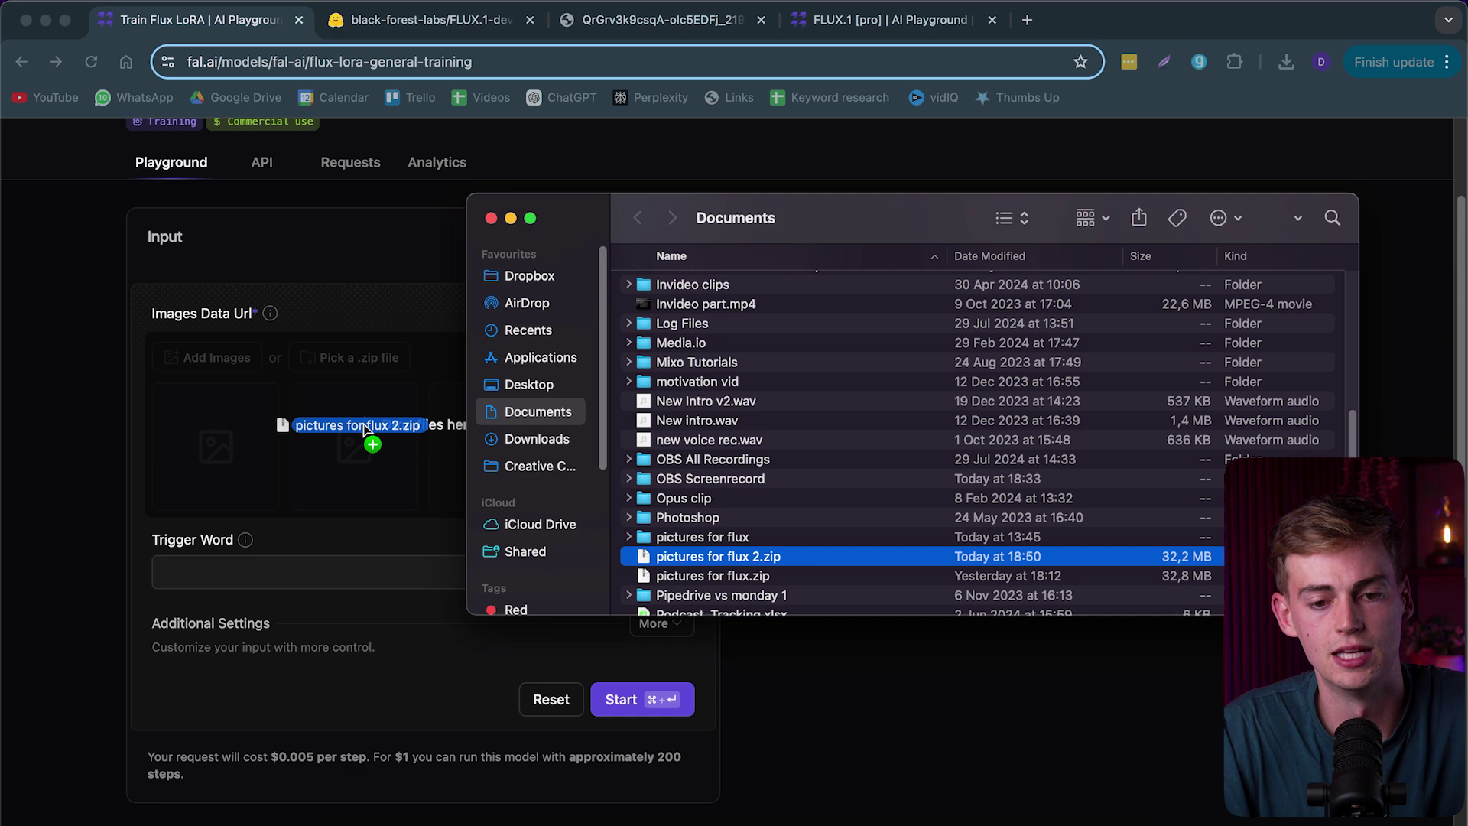
drag(365, 428, 389, 454)
Step: Enter trigger word dank2 and choose pictures for flux 2.zip as the training images
click(293, 574)
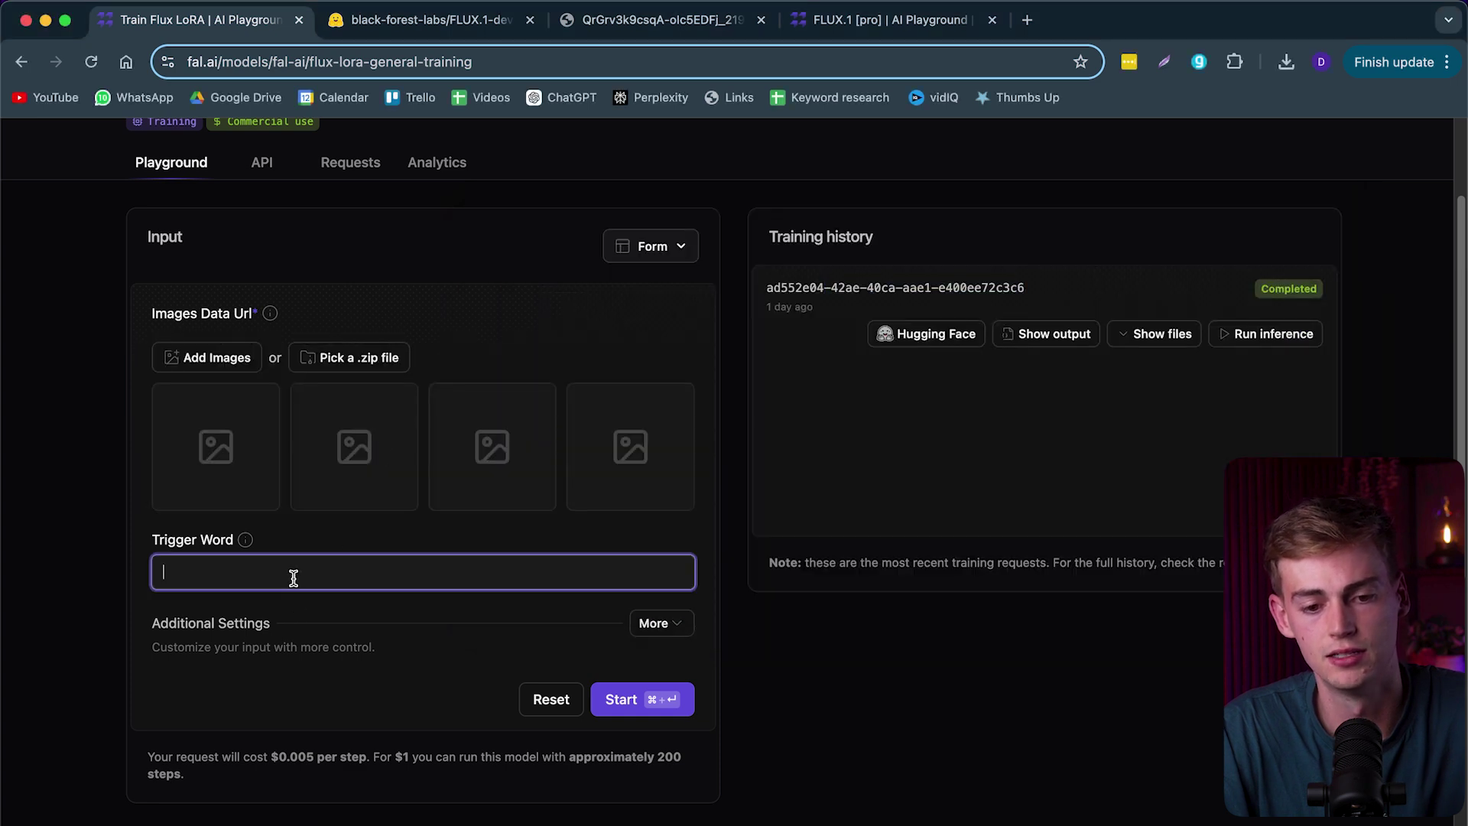
text(dan)
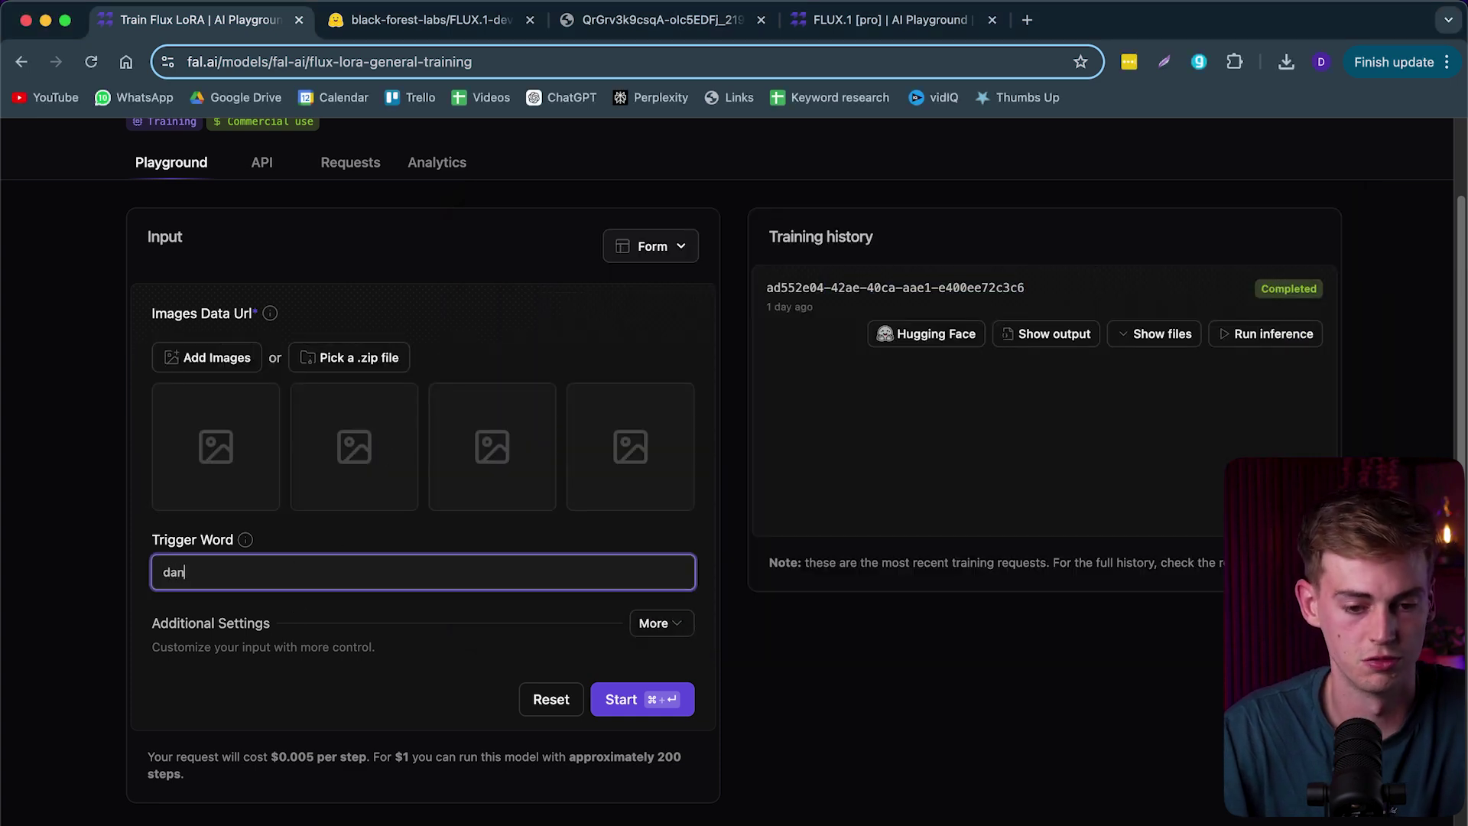
text(k2)
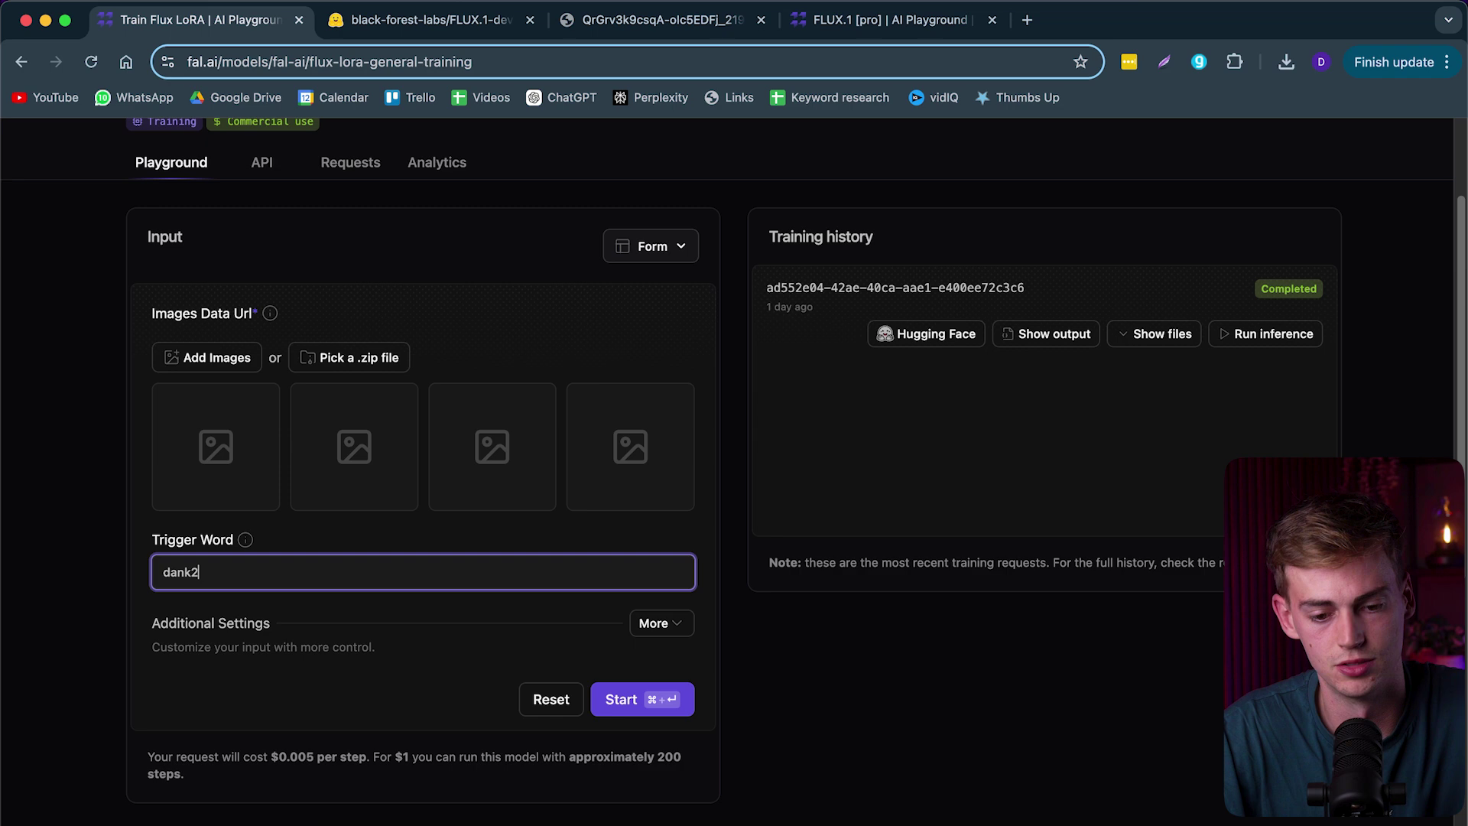
click(207, 357)
double_click(752, 558)
key(Escape)
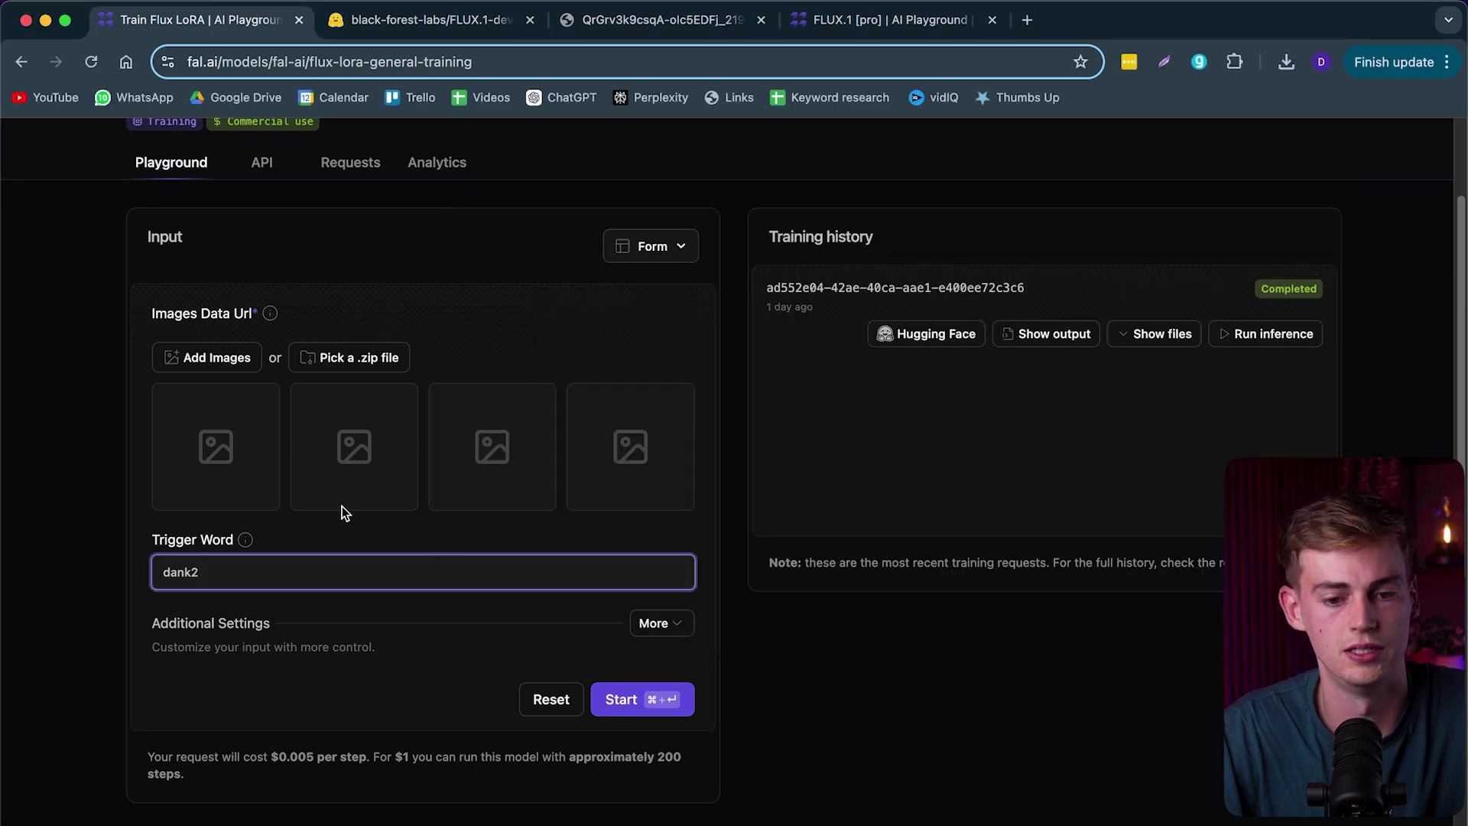
scroll(367, 482, down, 1)
click(358, 333)
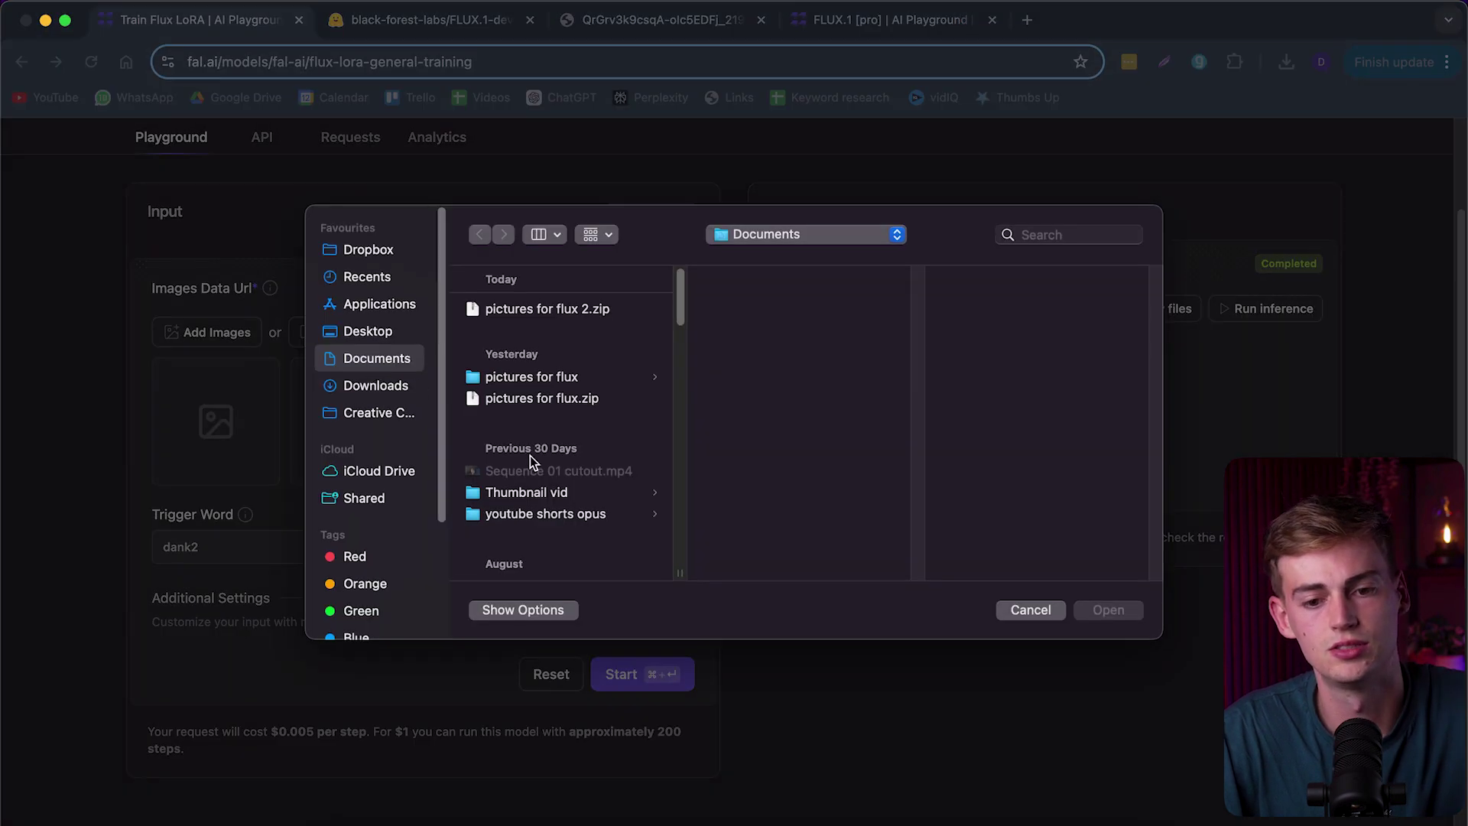
click(562, 311)
click(1106, 610)
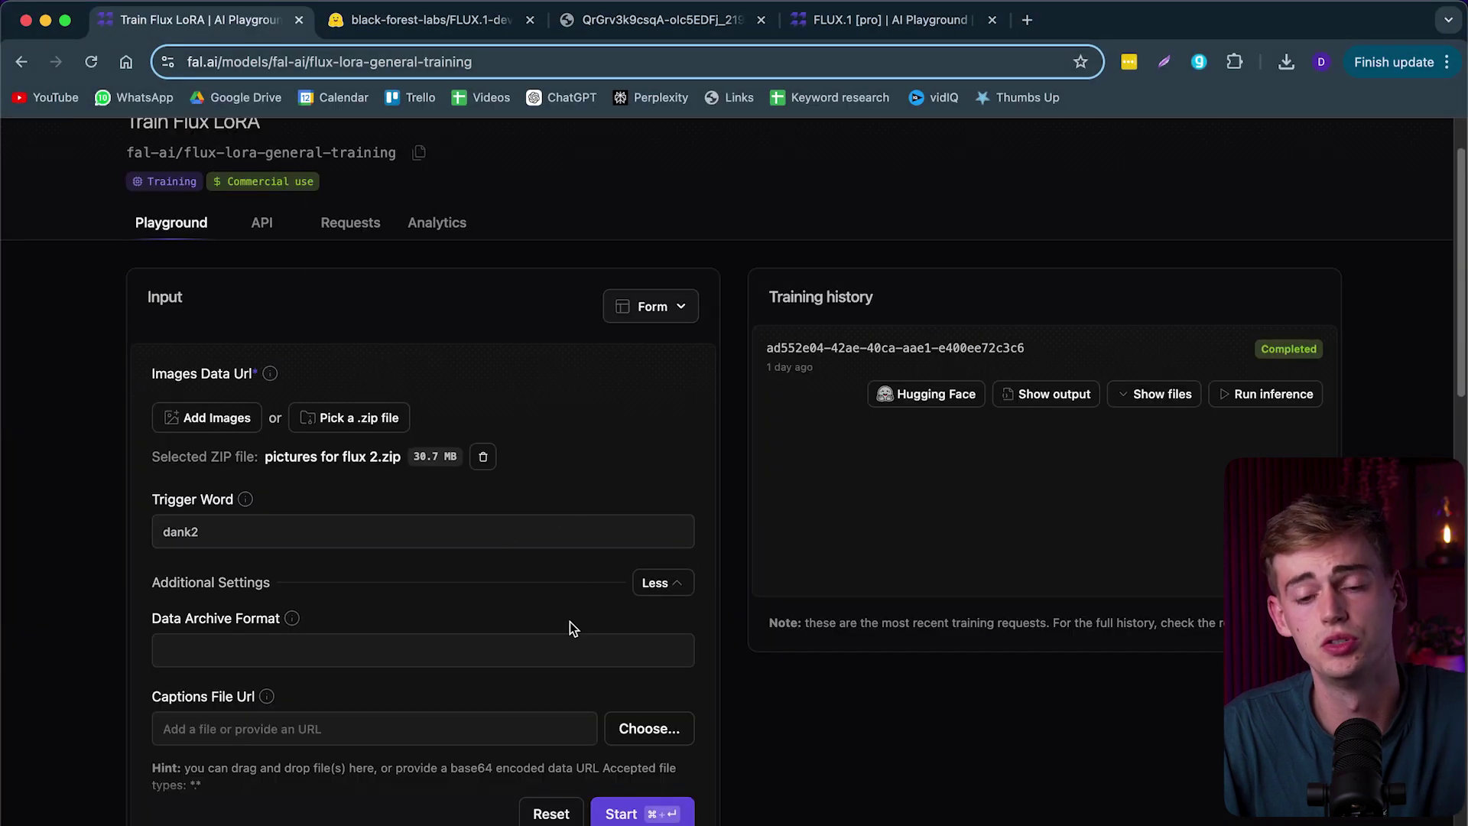
Step: Start the LoRA training and check the new In Progress entry
scroll(572, 628, down, 6)
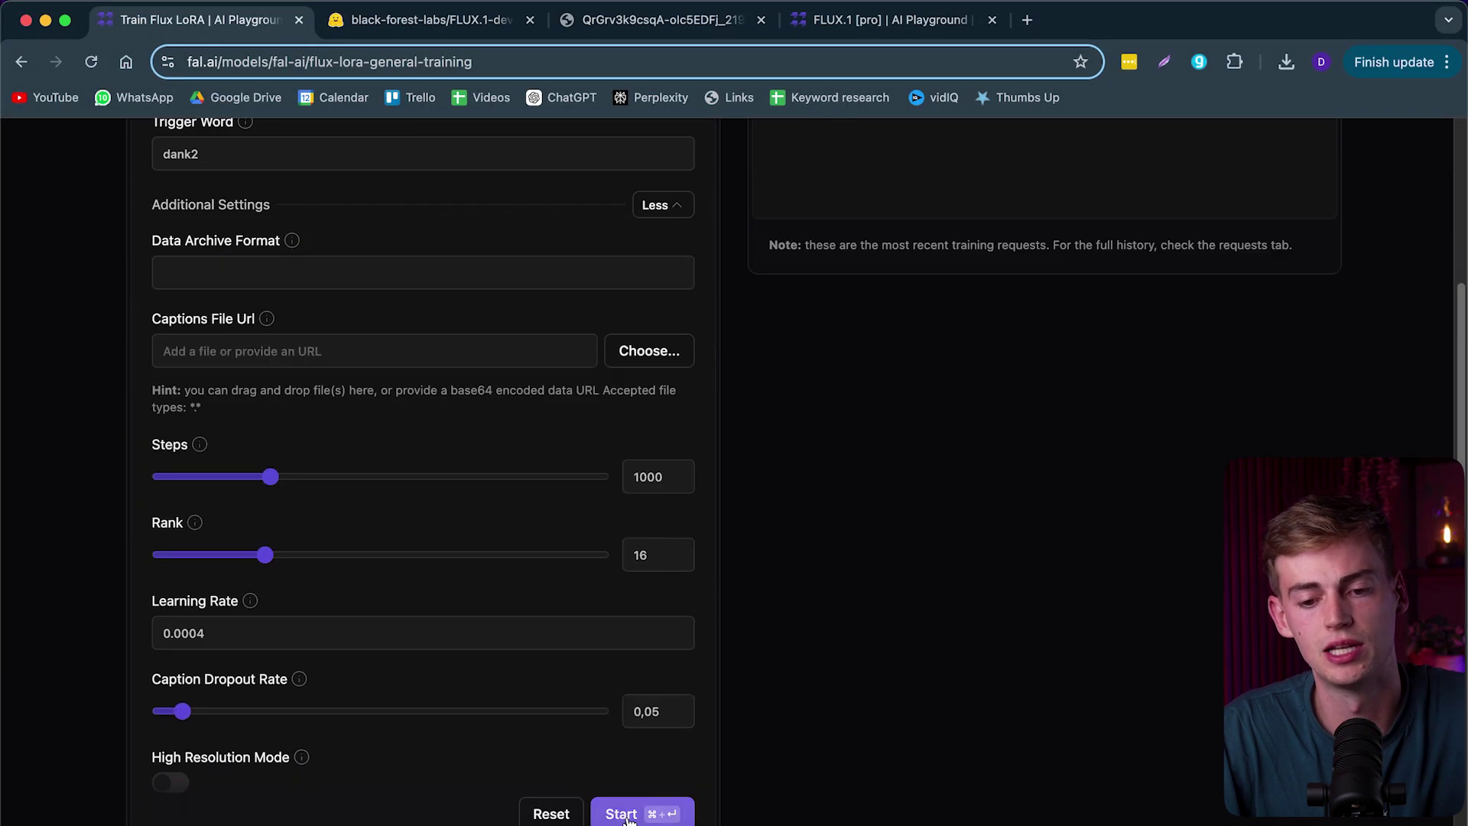
click(634, 816)
scroll(650, 655, up, 7)
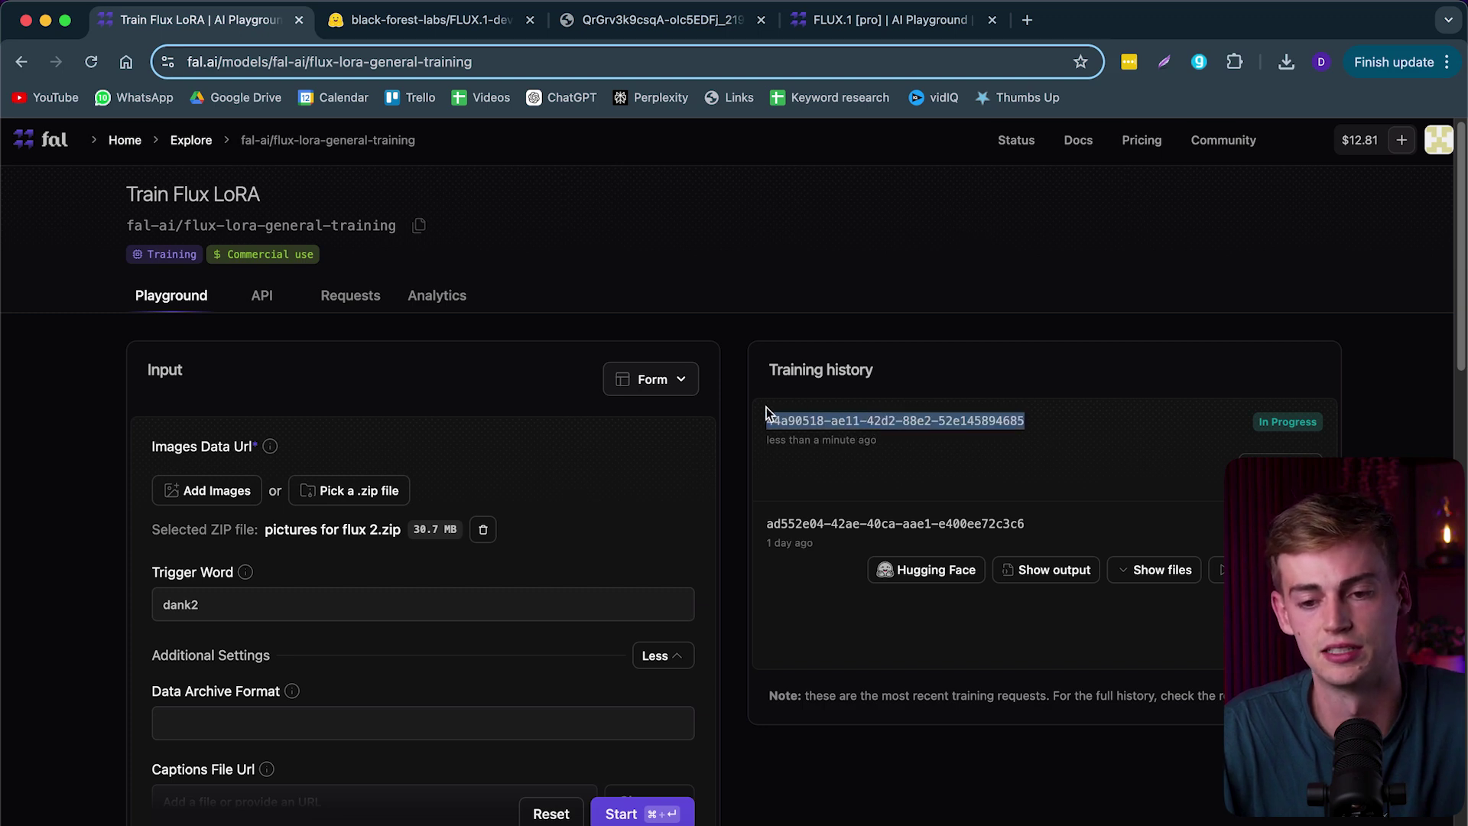
click(1084, 452)
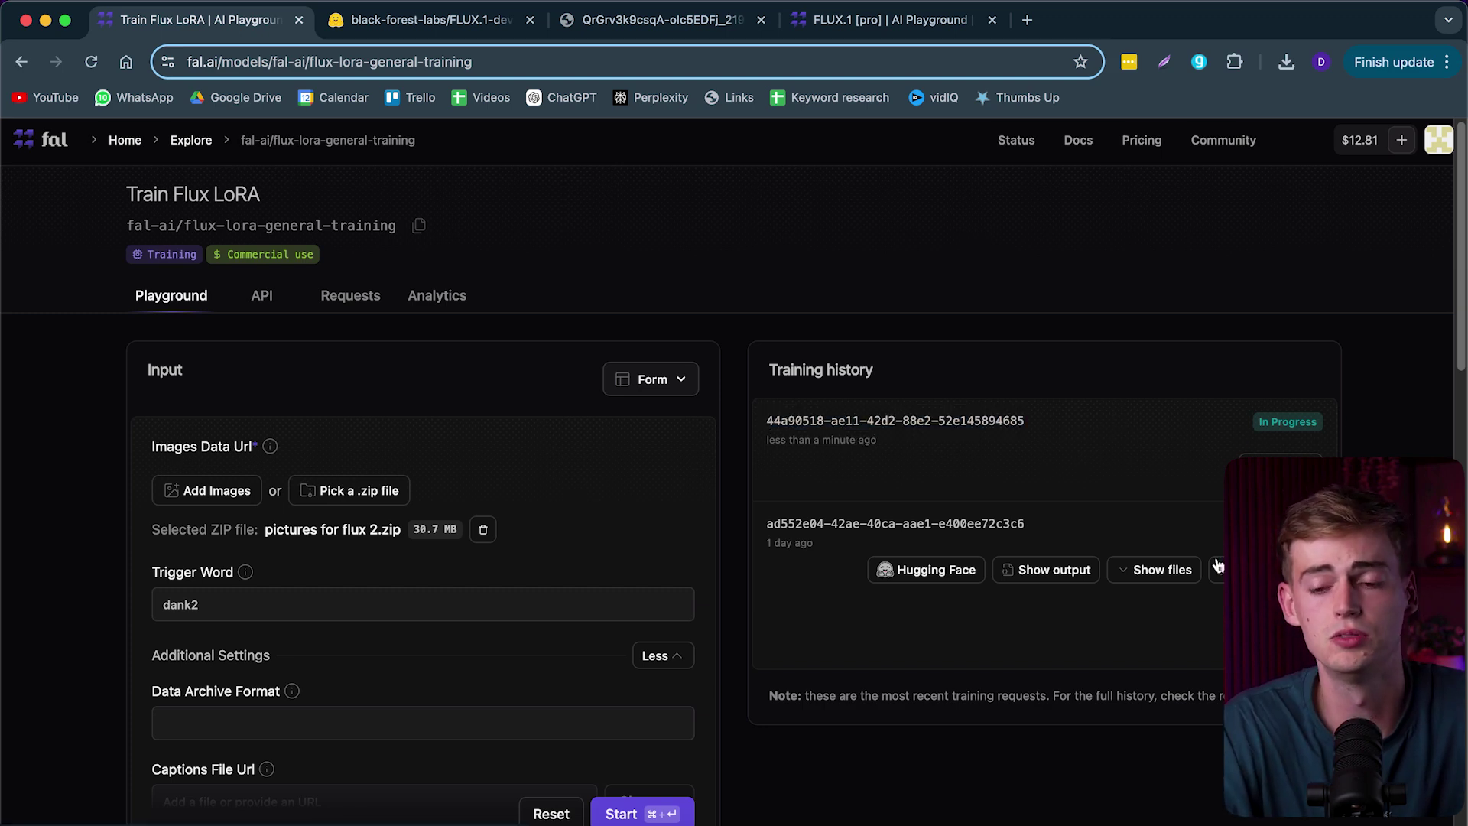
Step: Open the completed LoRA in the playground with the prompt 'dankieft holding a lightsaber'
click(1270, 570)
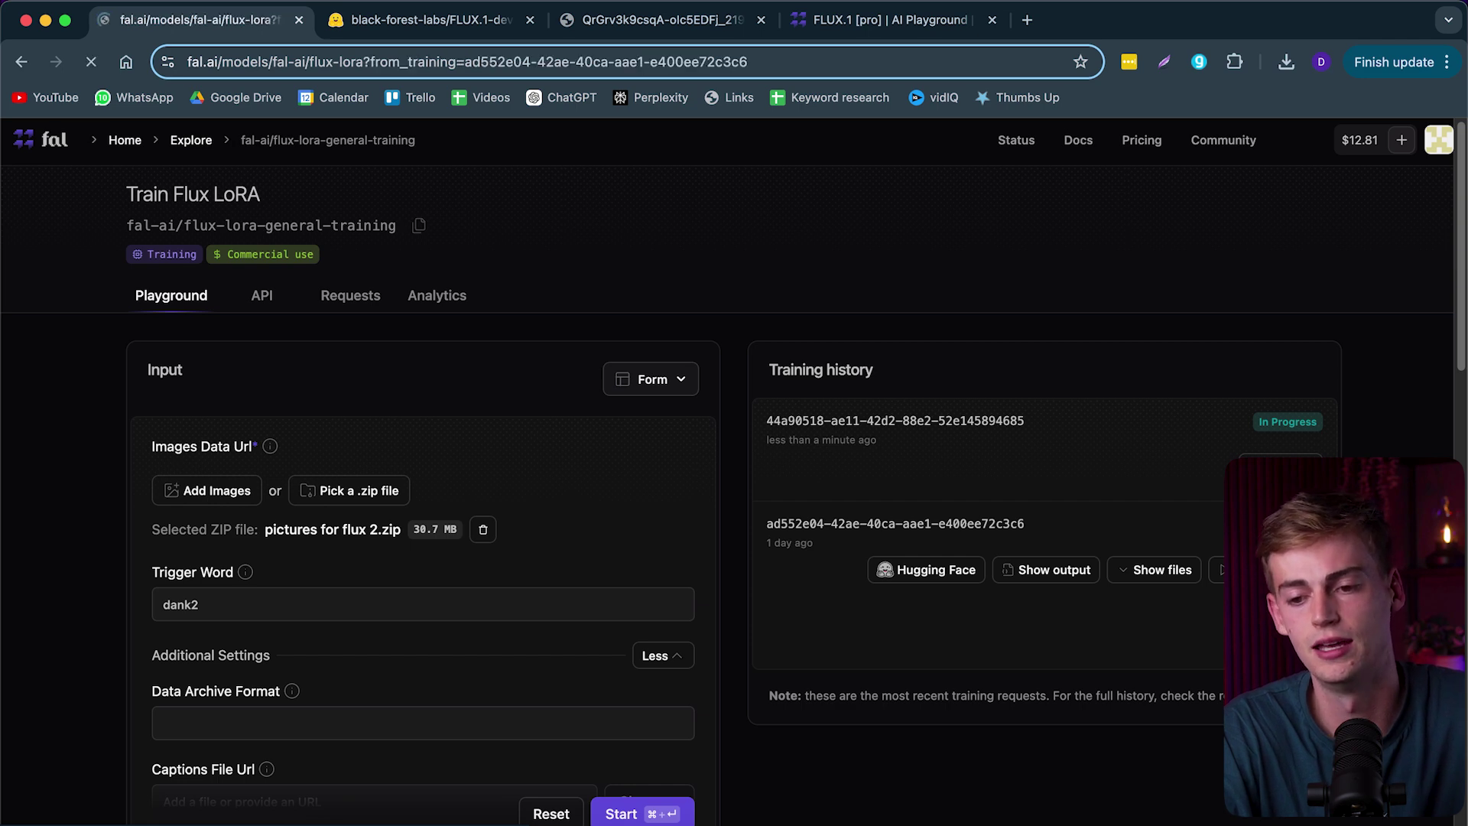
drag(359, 515, 59, 498)
text(dankieft )
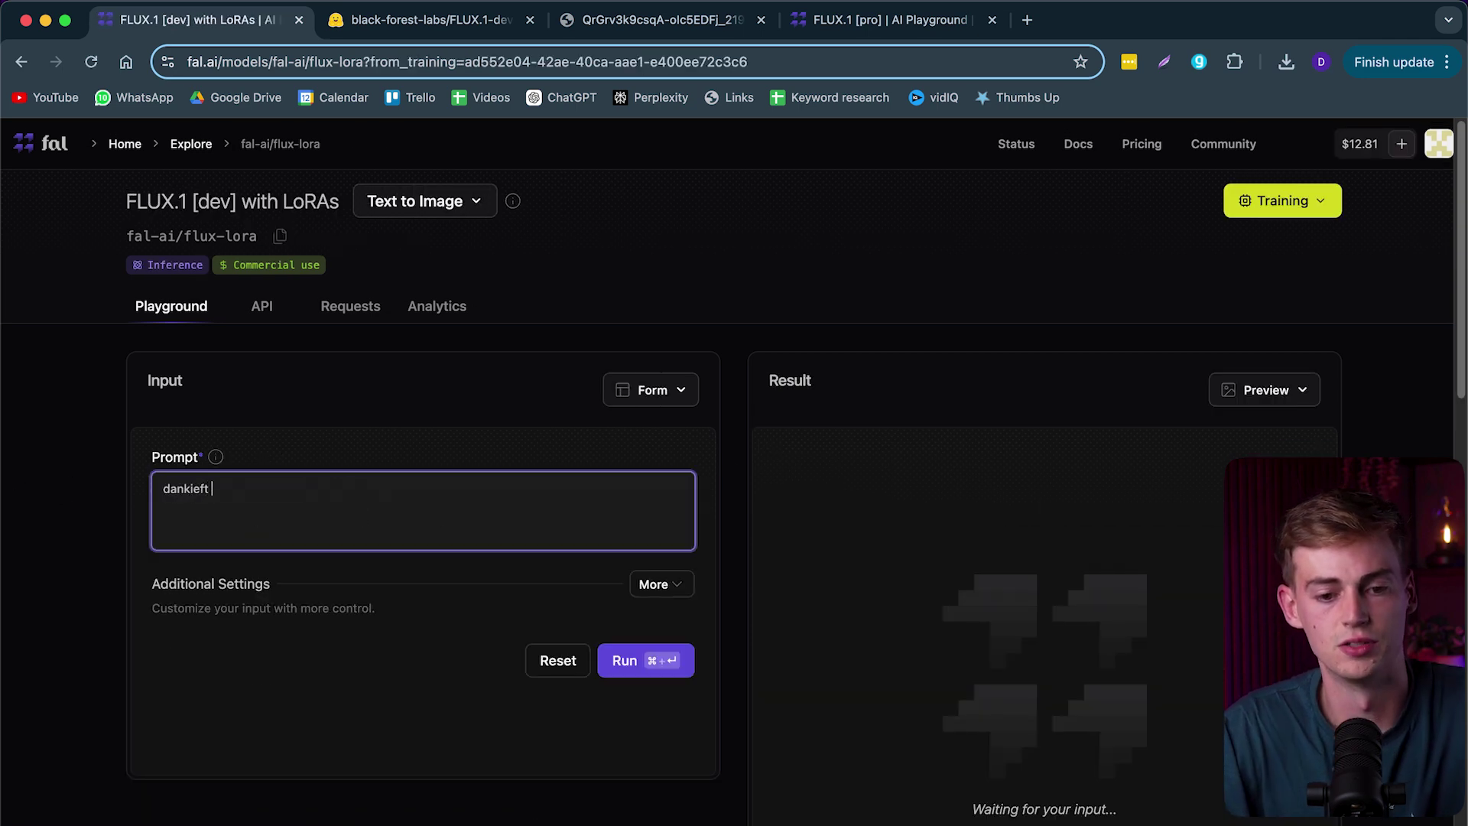
text(holdin)
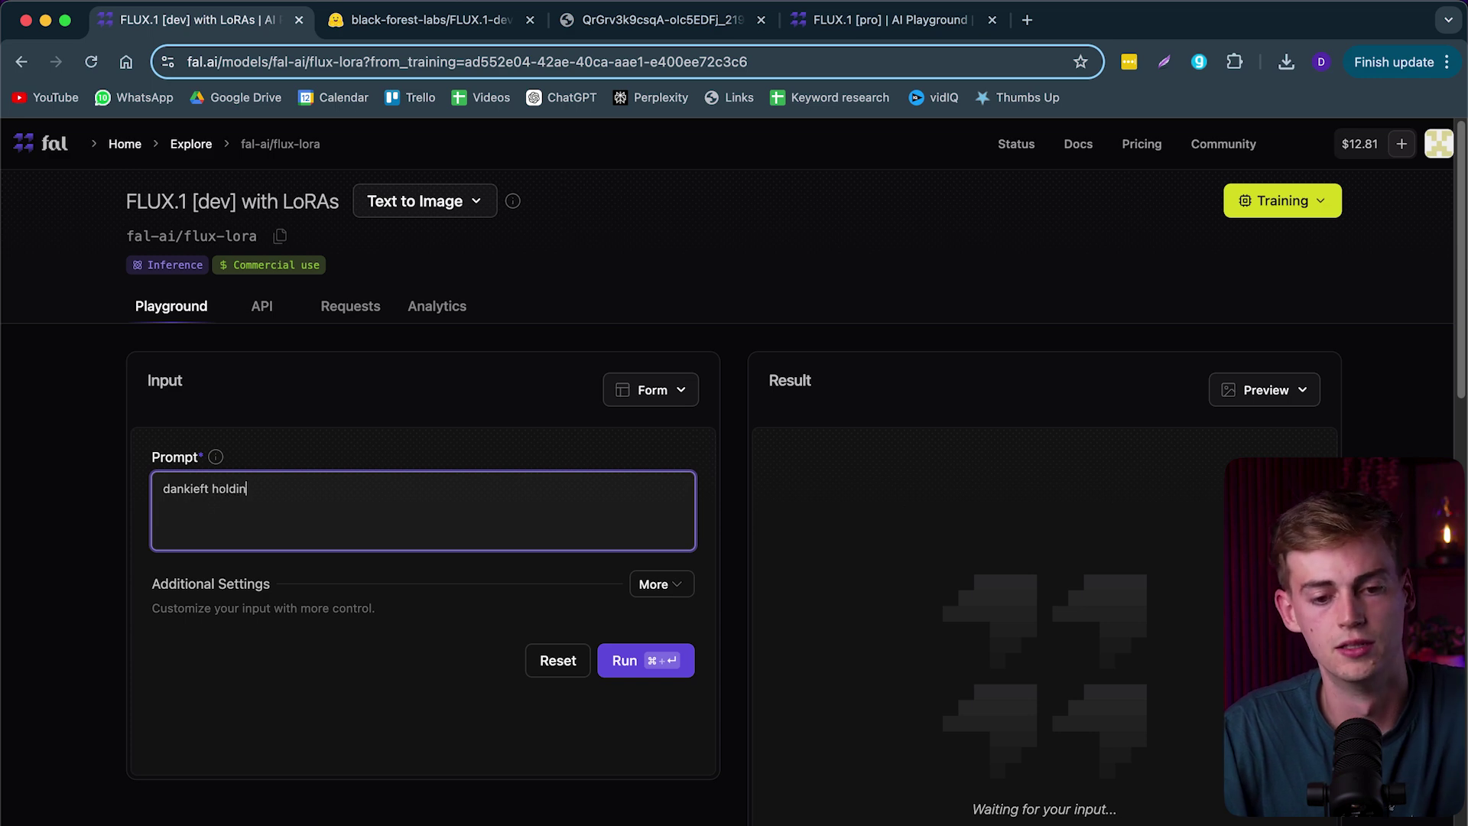
text(g a lightsaber)
Step: Expand the extra settings and run the lightsaber generation, scrolling to the result
click(653, 583)
scroll(535, 548, down, 5)
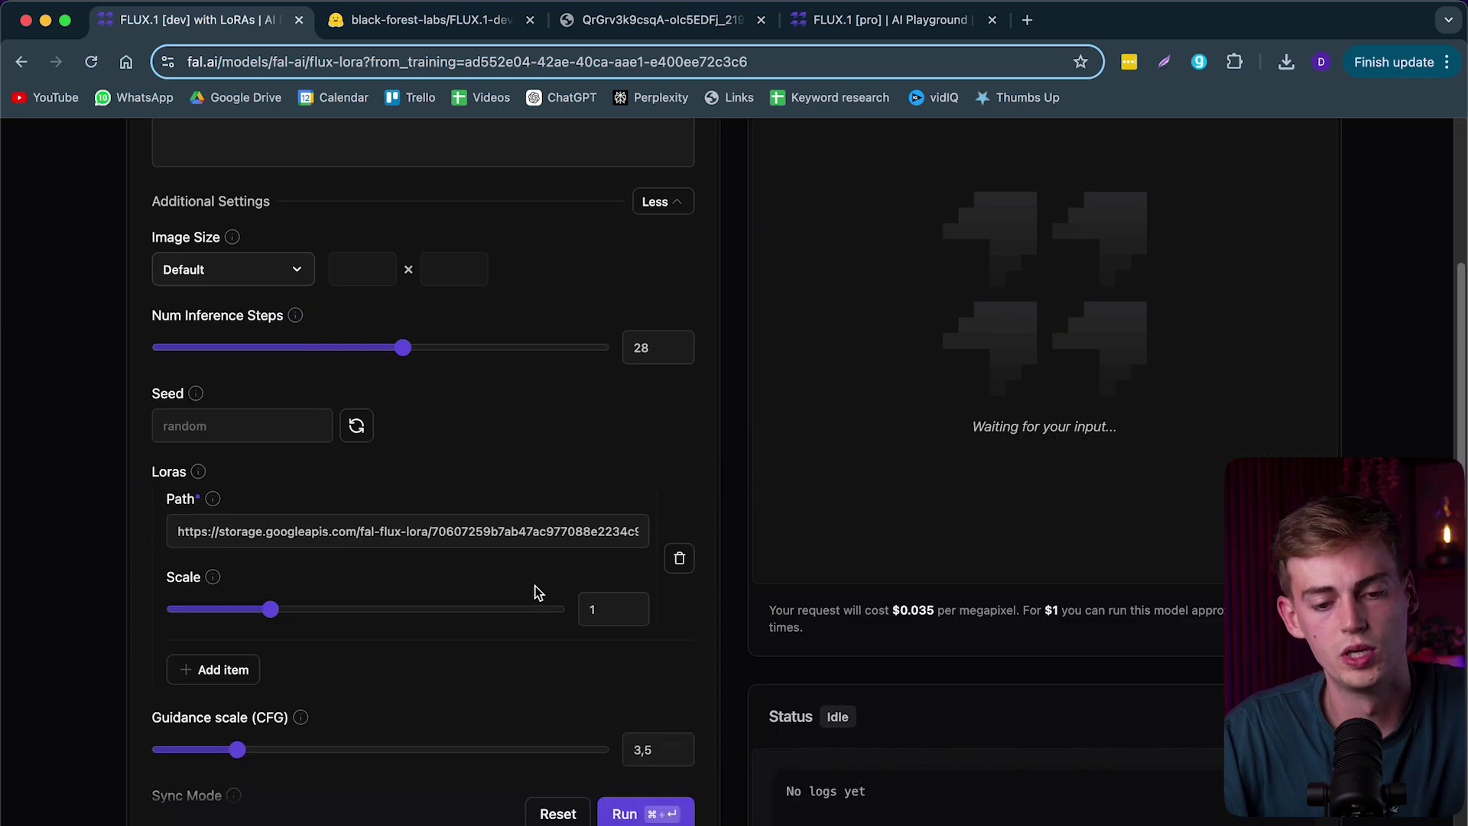
scroll(530, 547, up, 1)
scroll(566, 650, down, 1)
scroll(580, 676, up, 2)
key(super+Return)
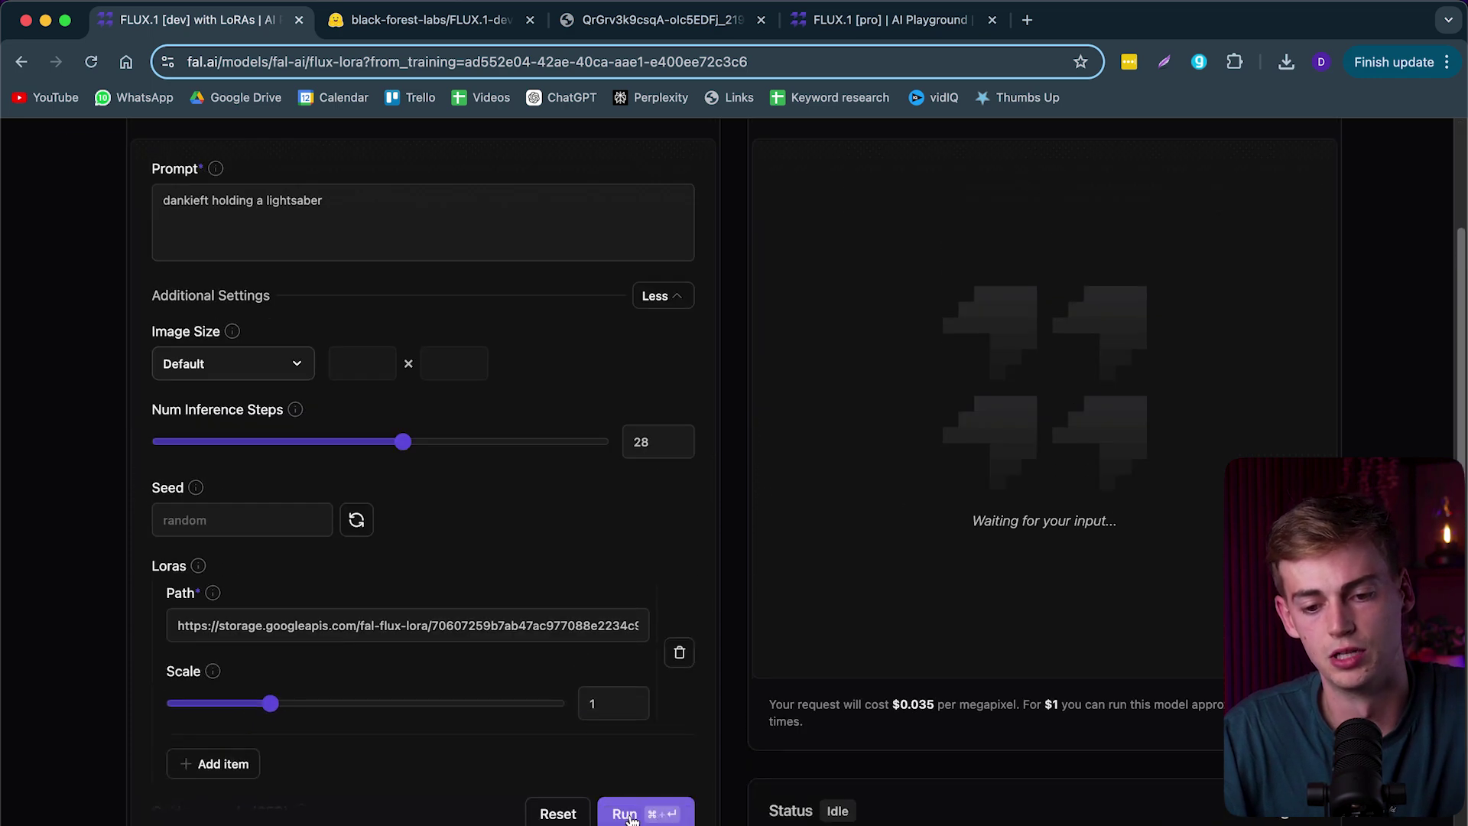
scroll(755, 664, up, 3)
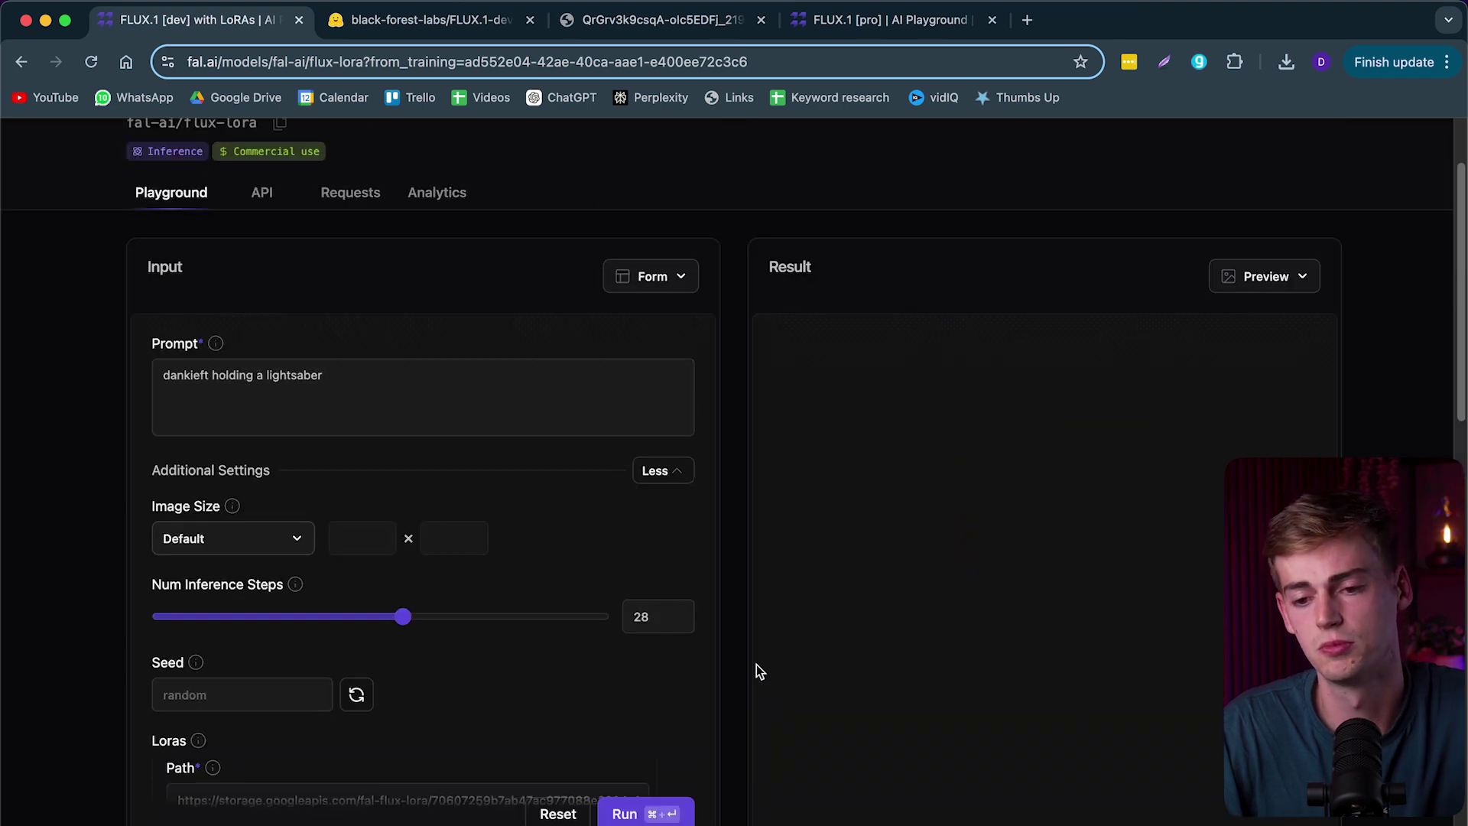
scroll(721, 520, down, 2)
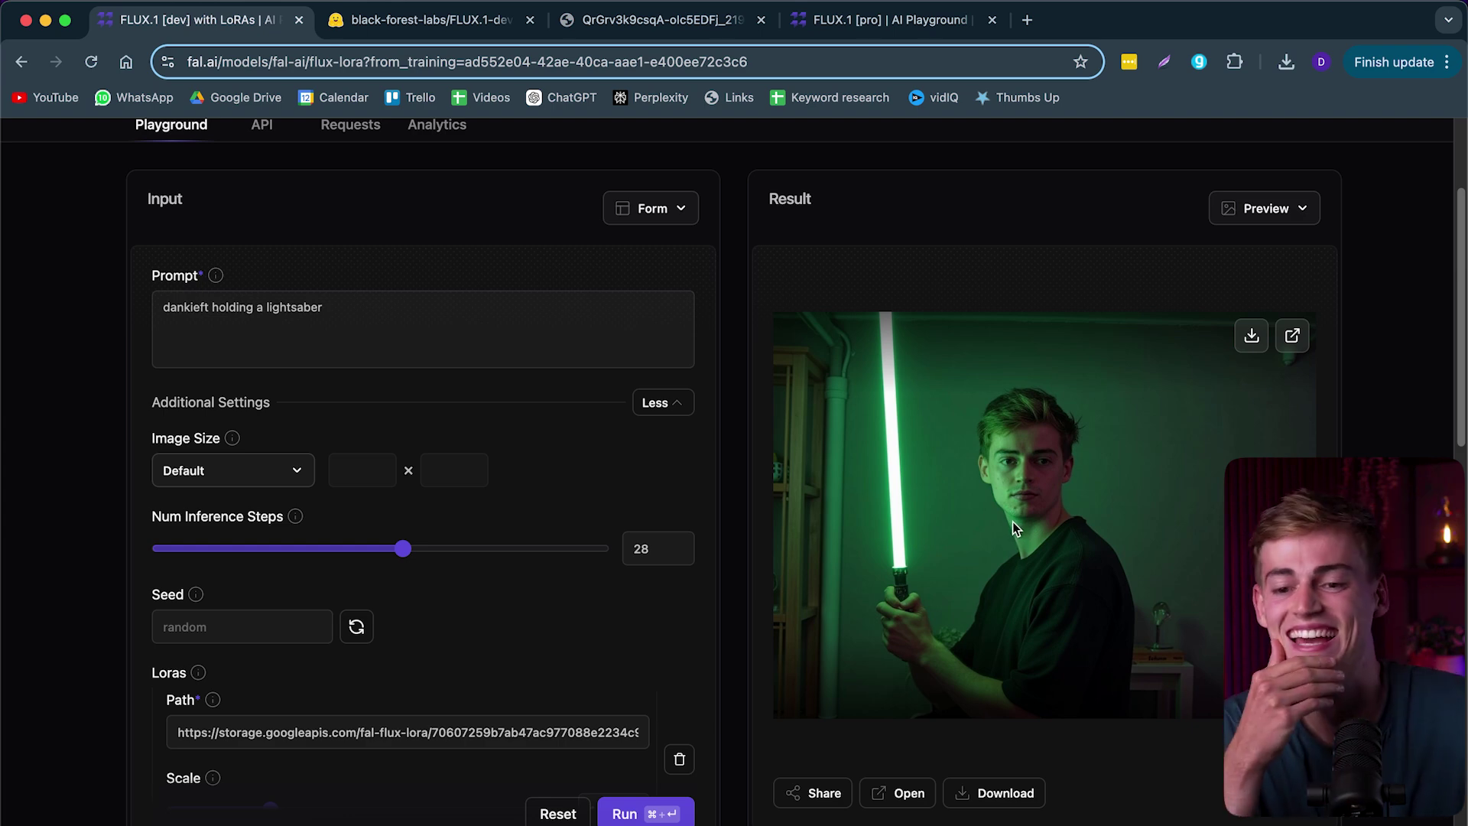
scroll(621, 443, down, 1)
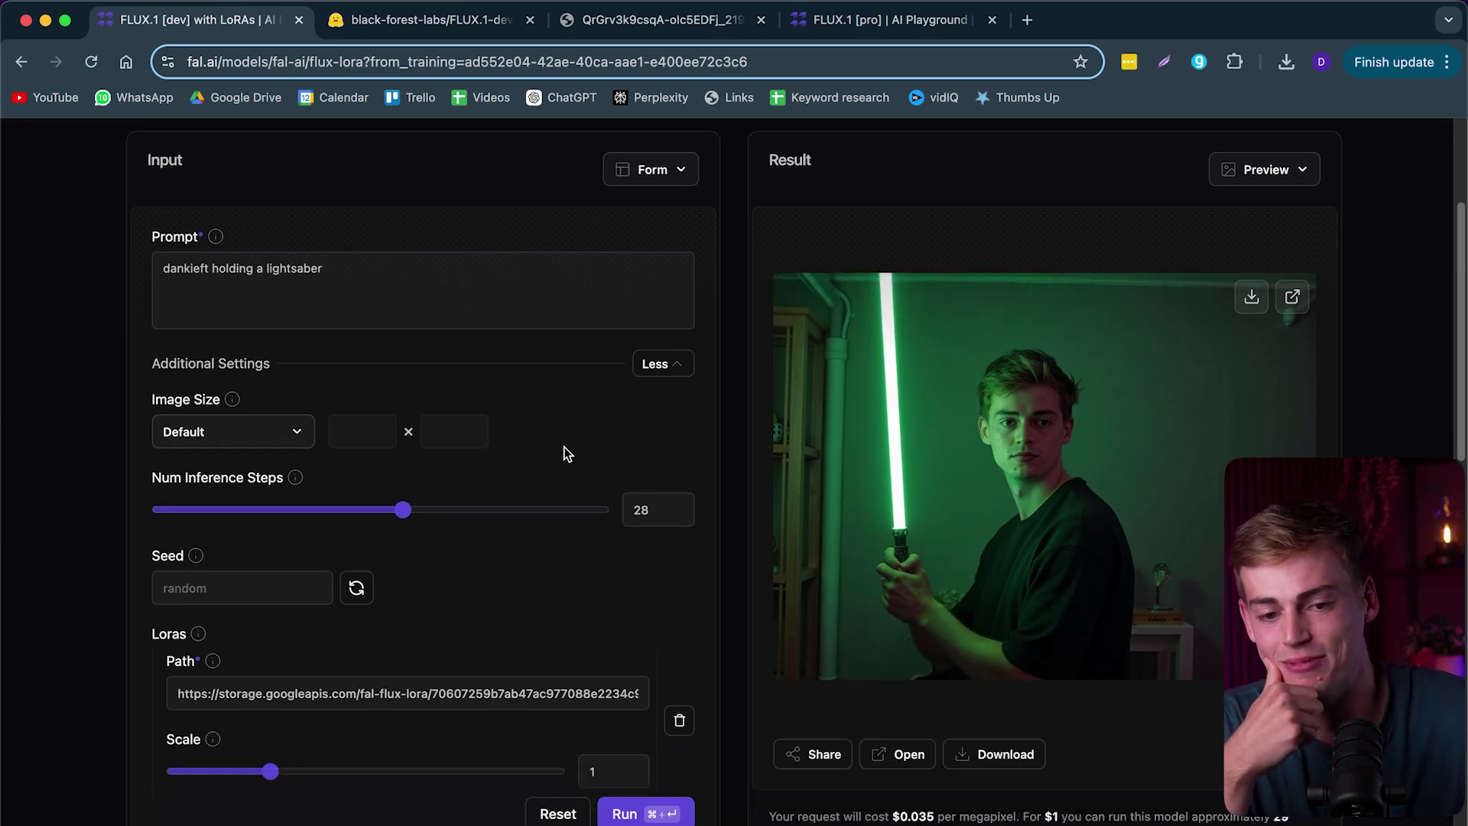
scroll(272, 567, down, 7)
scroll(307, 514, down, 4)
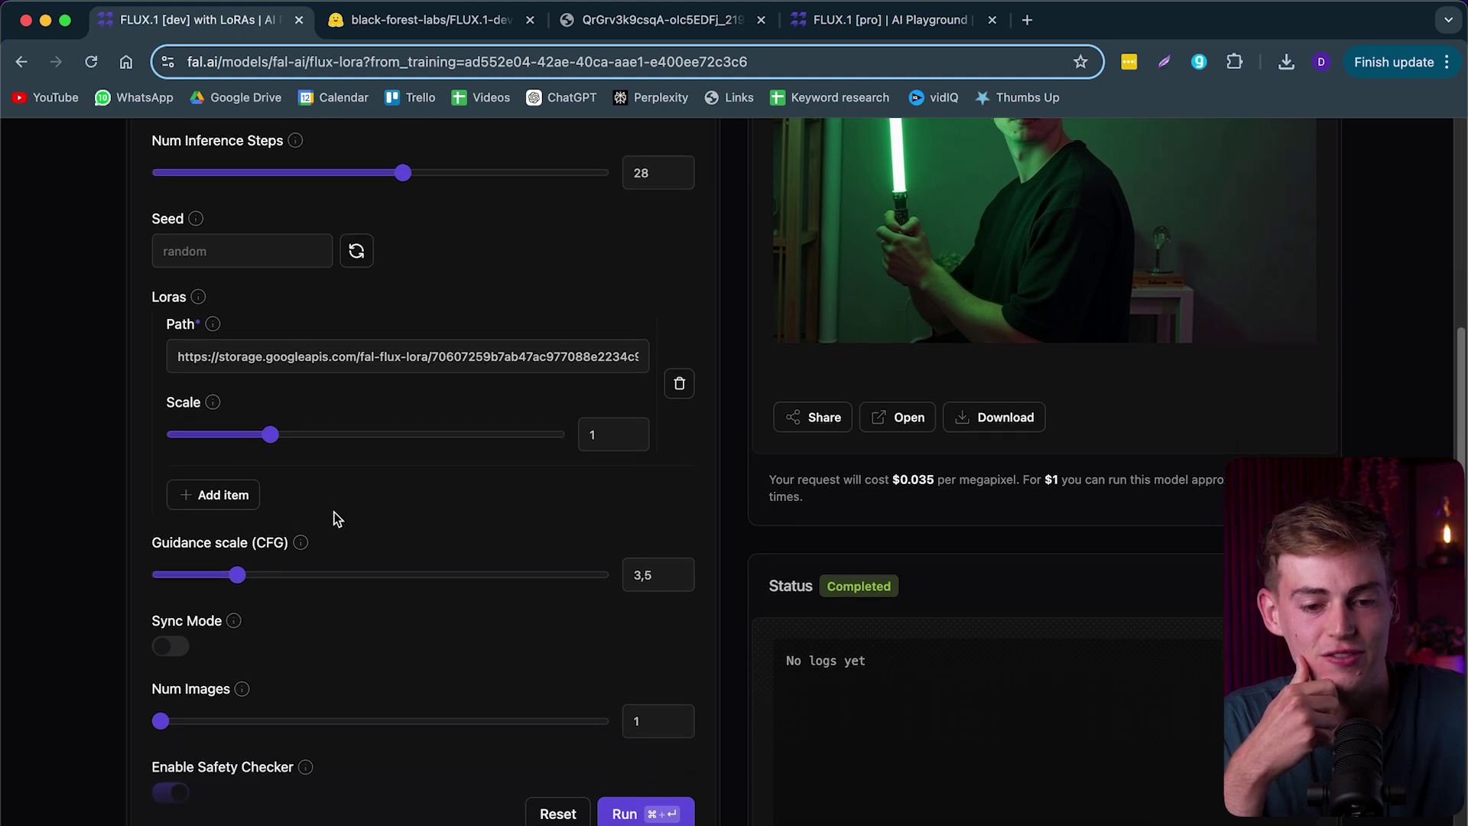
Step: Drag the guidance scale to 11 and rerun 'dankieft holding a lightsaber'
drag(248, 448, 403, 485)
scroll(612, 757, down, 1)
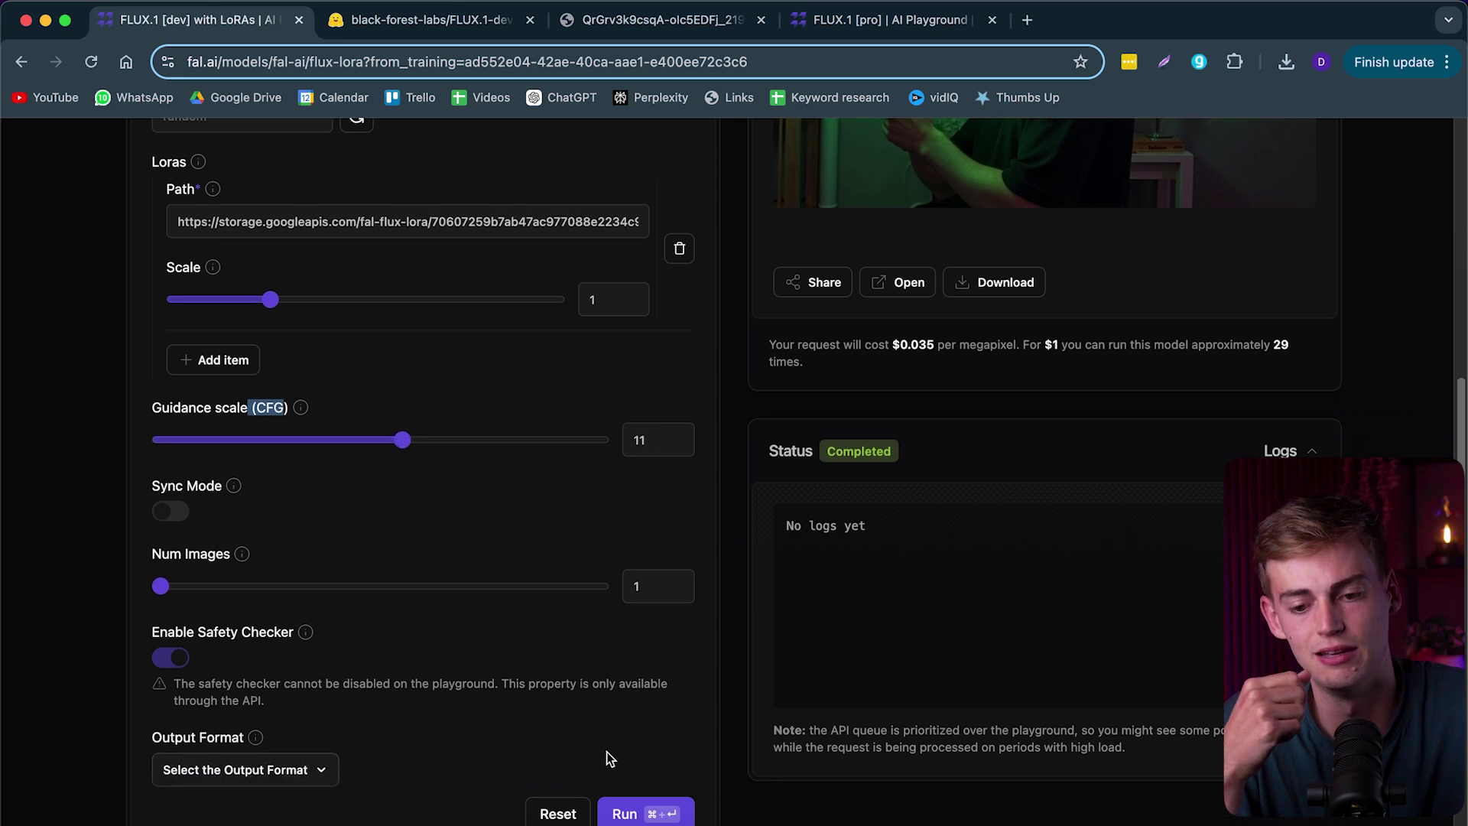
click(635, 815)
scroll(842, 535, up, 3)
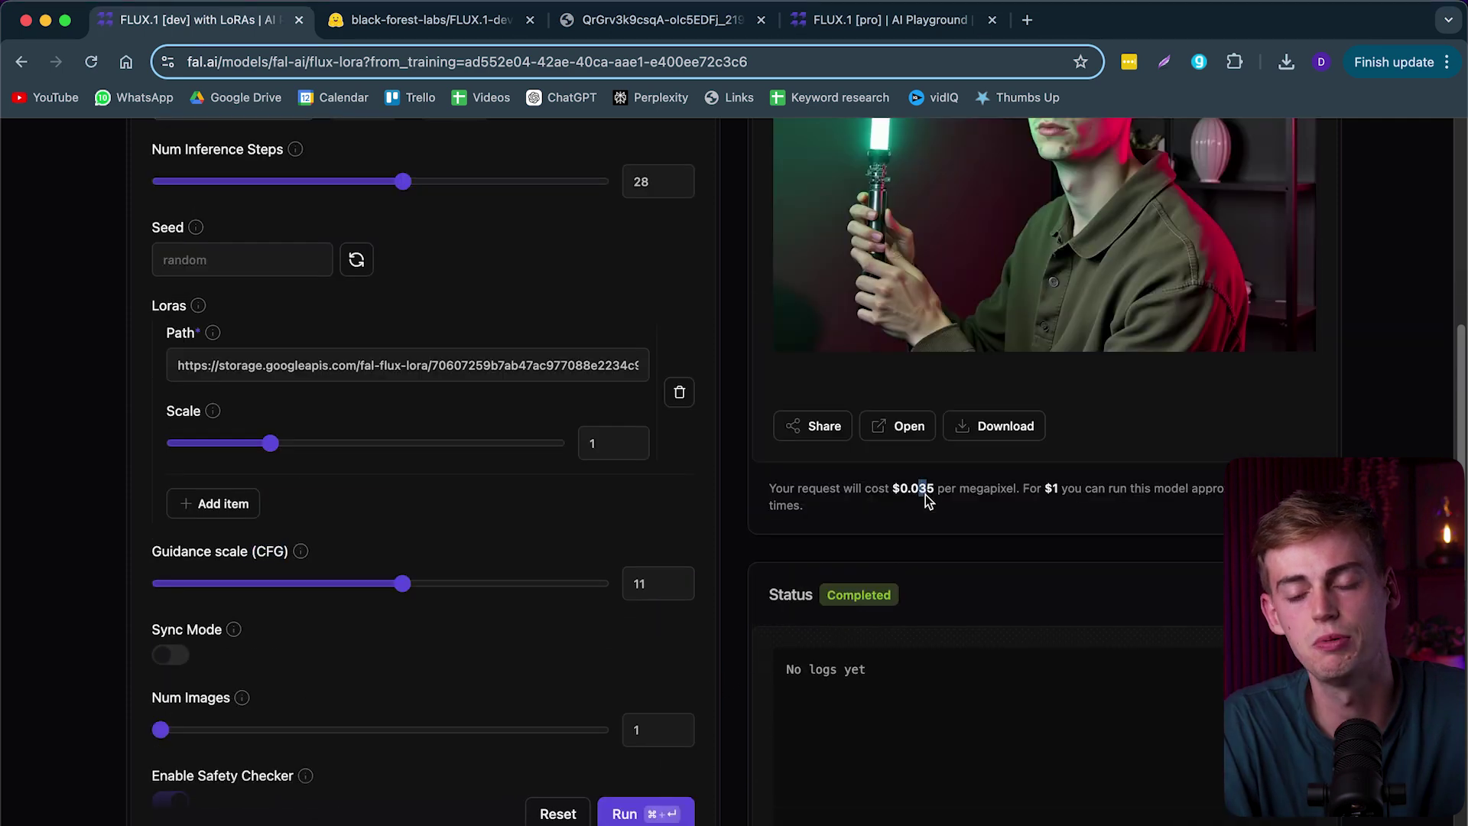
scroll(922, 505, up, 2)
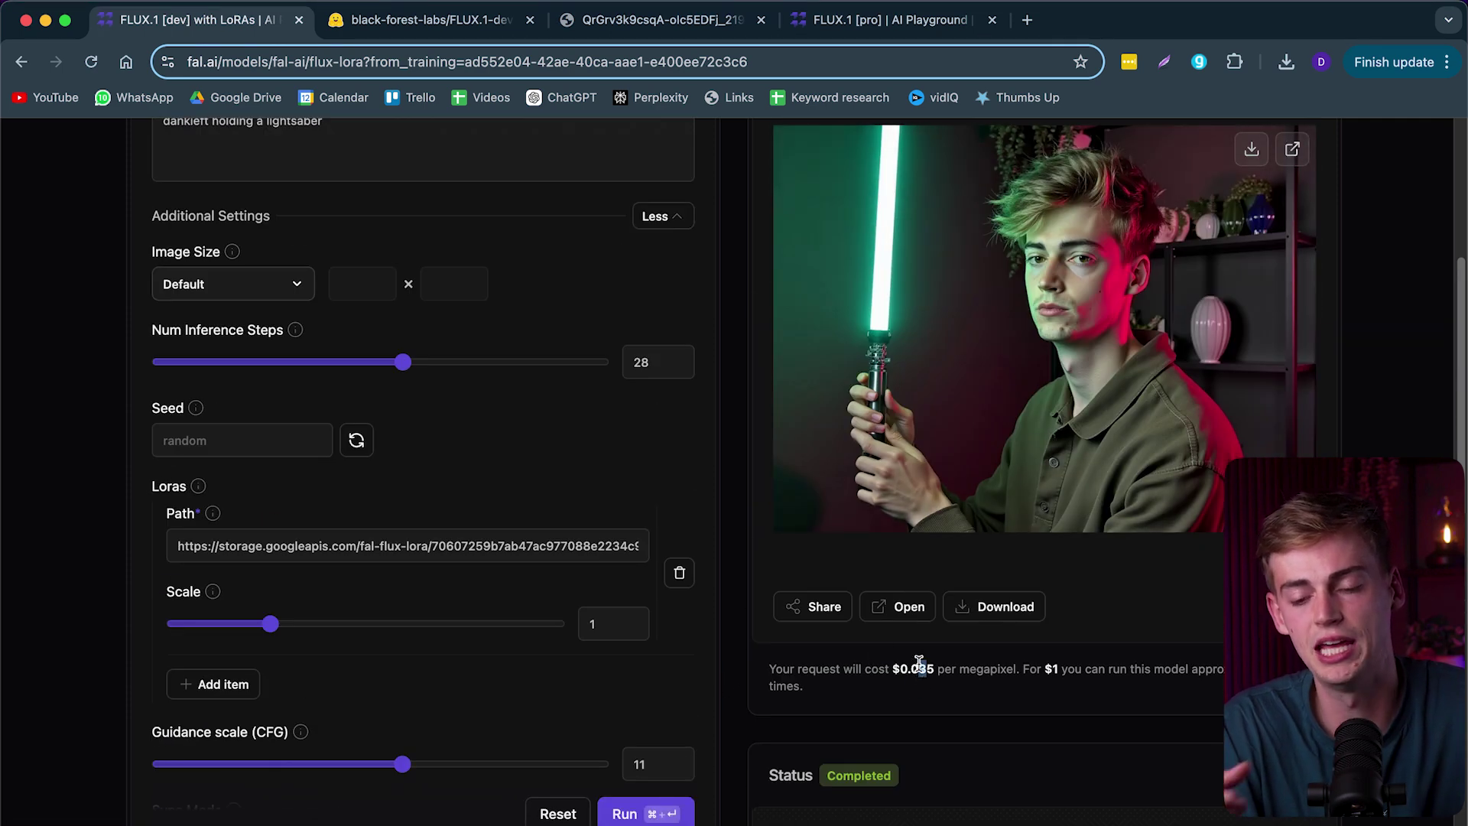
scroll(902, 673, up, 2)
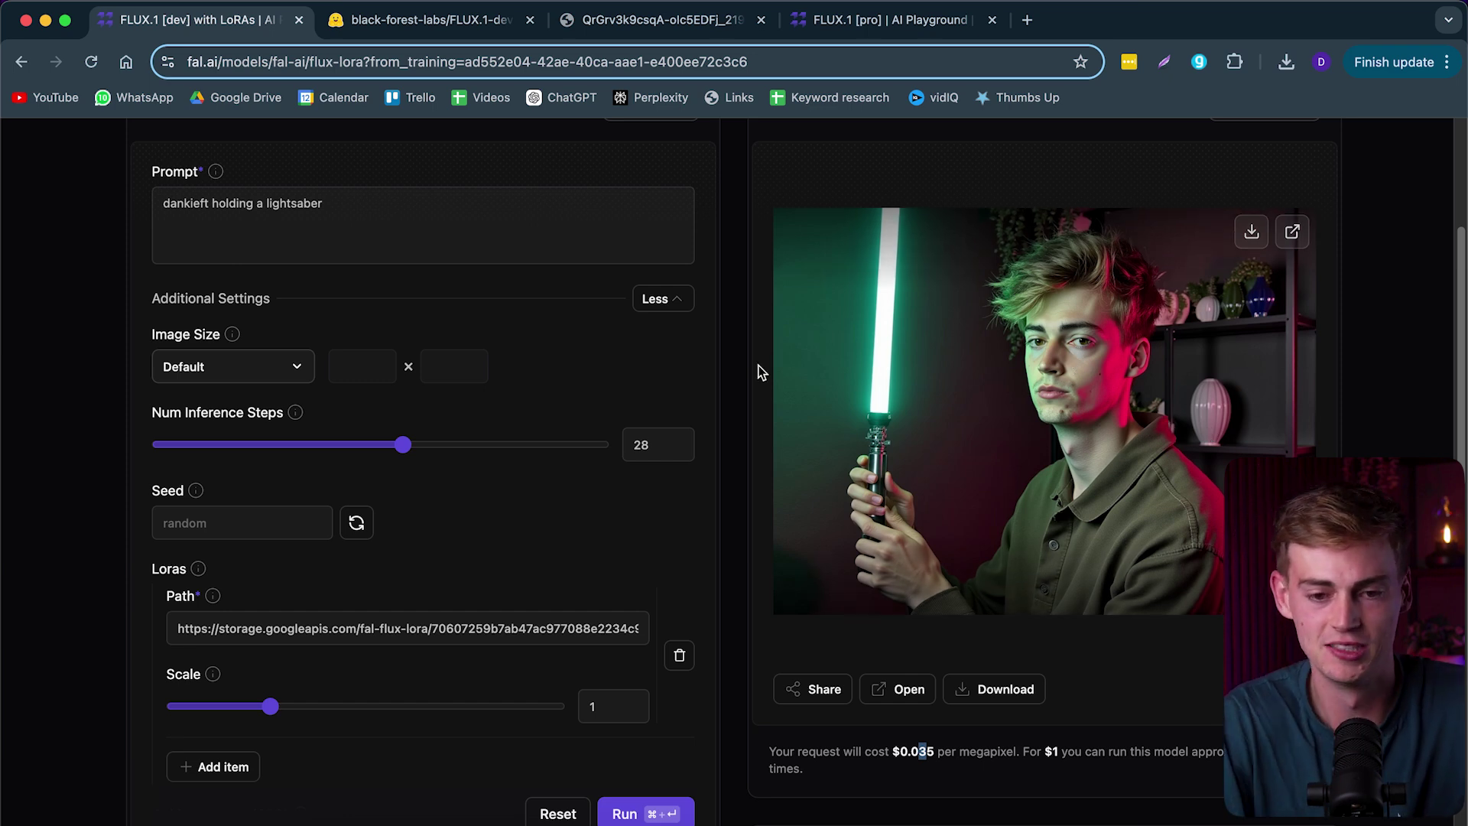
Step: Replace the prompt with 'dankieft as a gladiator' and run it
drag(325, 203, 13, 187)
text(dankieft as a)
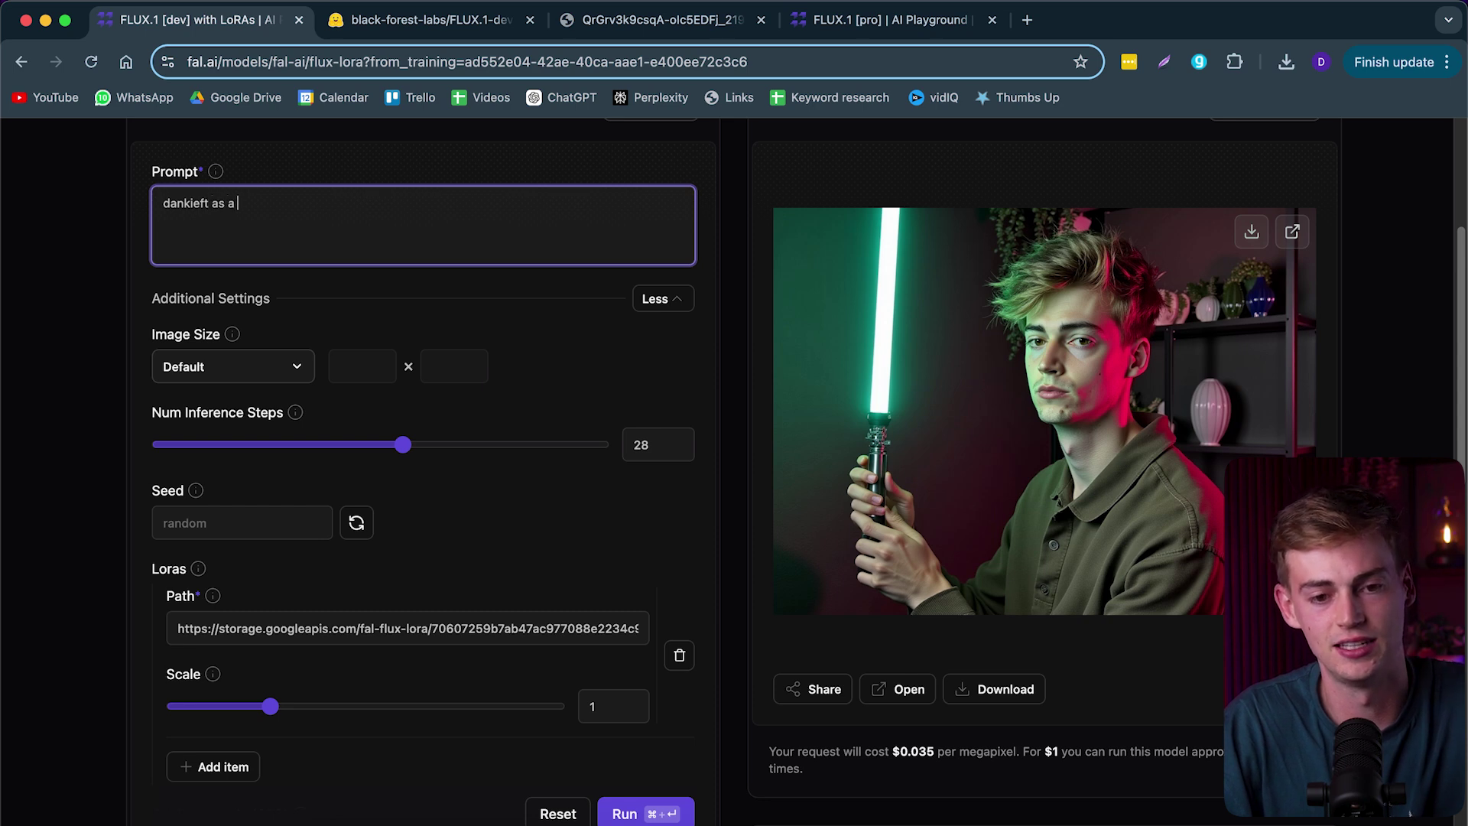
text( gla)
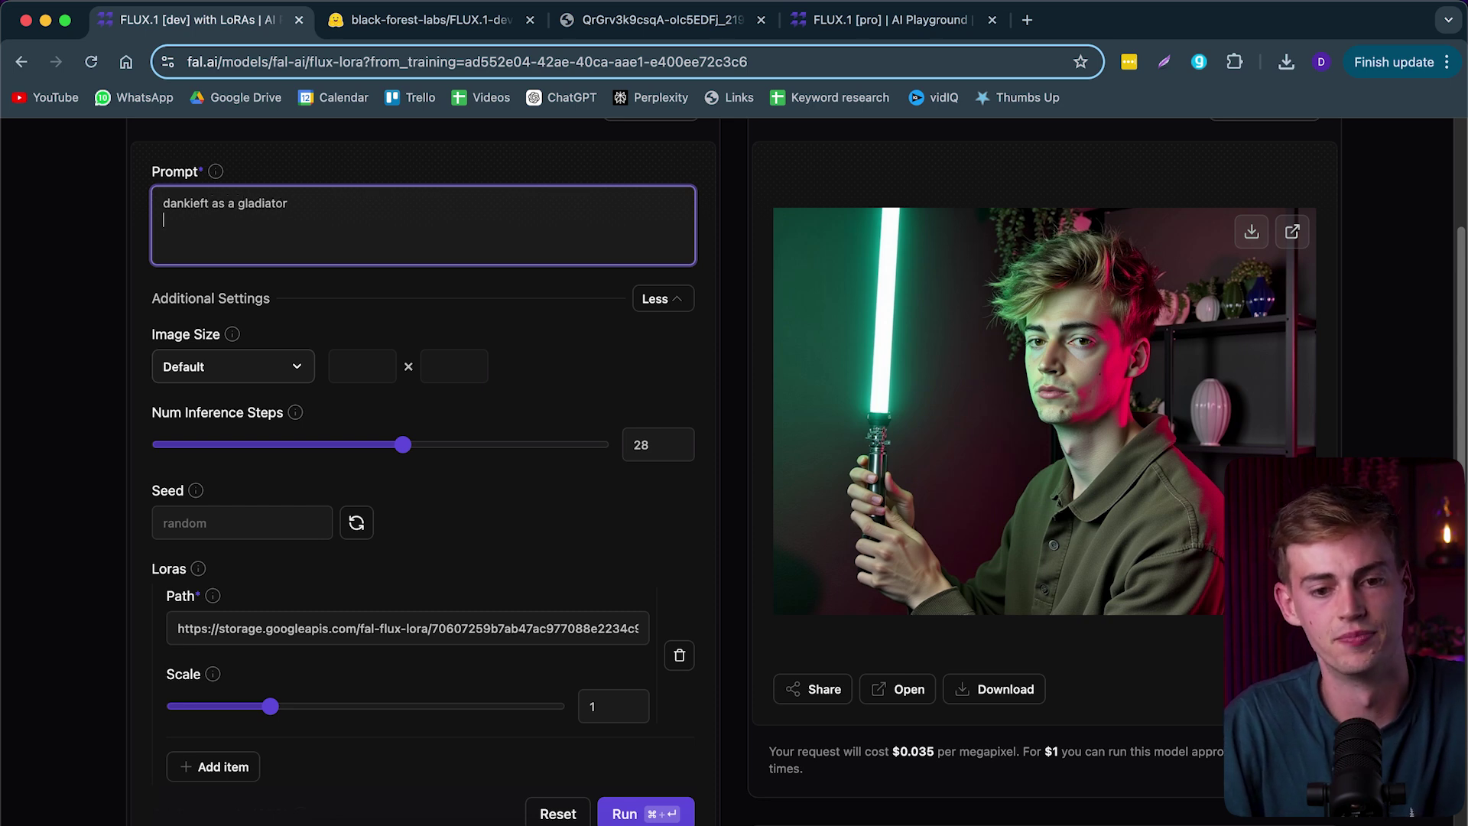
text(diator)
key(super+Return)
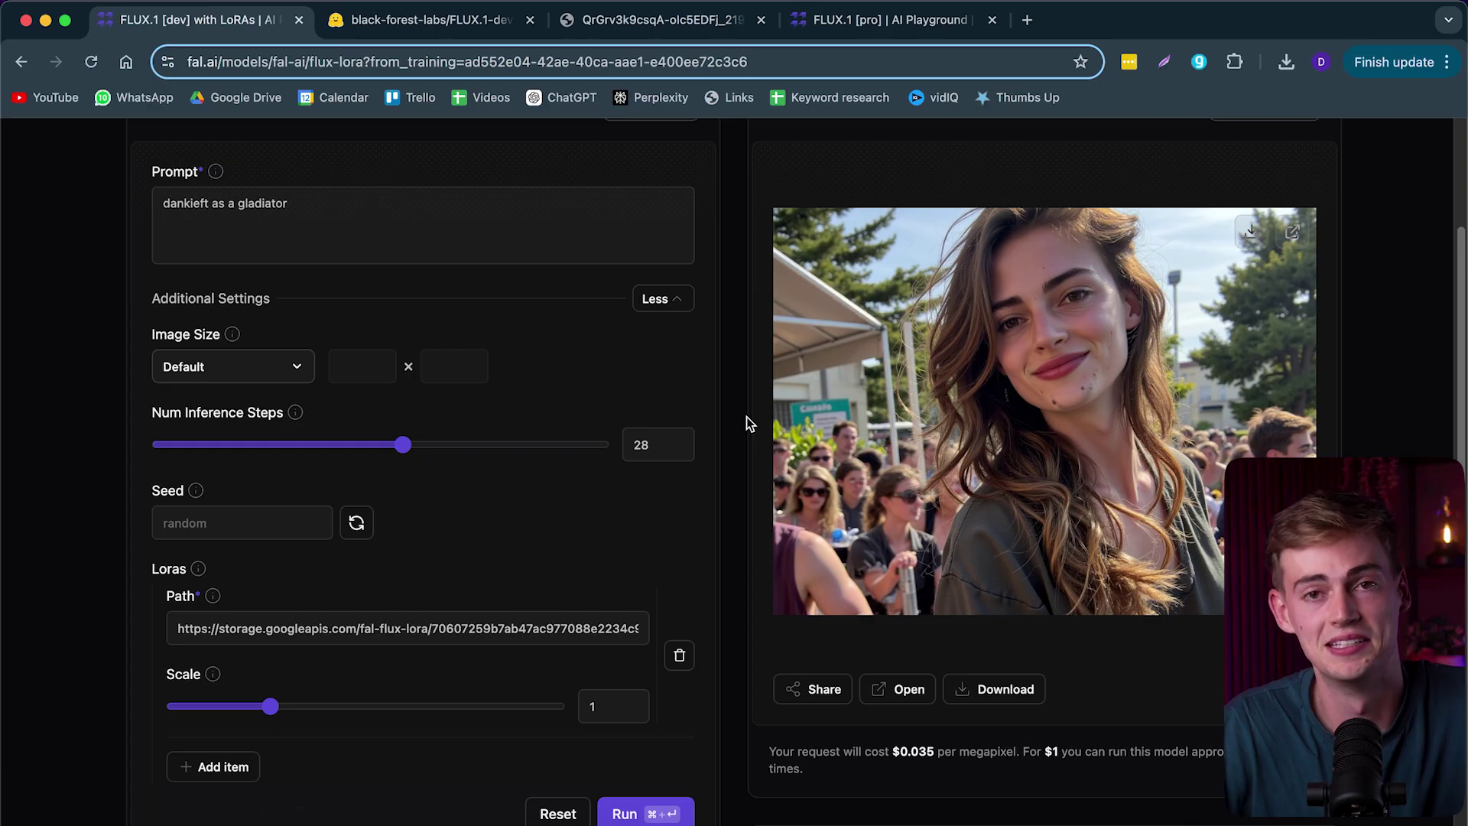
Step: Append 'in rome', lower the guidance scale to 4,5, and generate the gladiator twice
scroll(380, 261, up, 1)
click(380, 260)
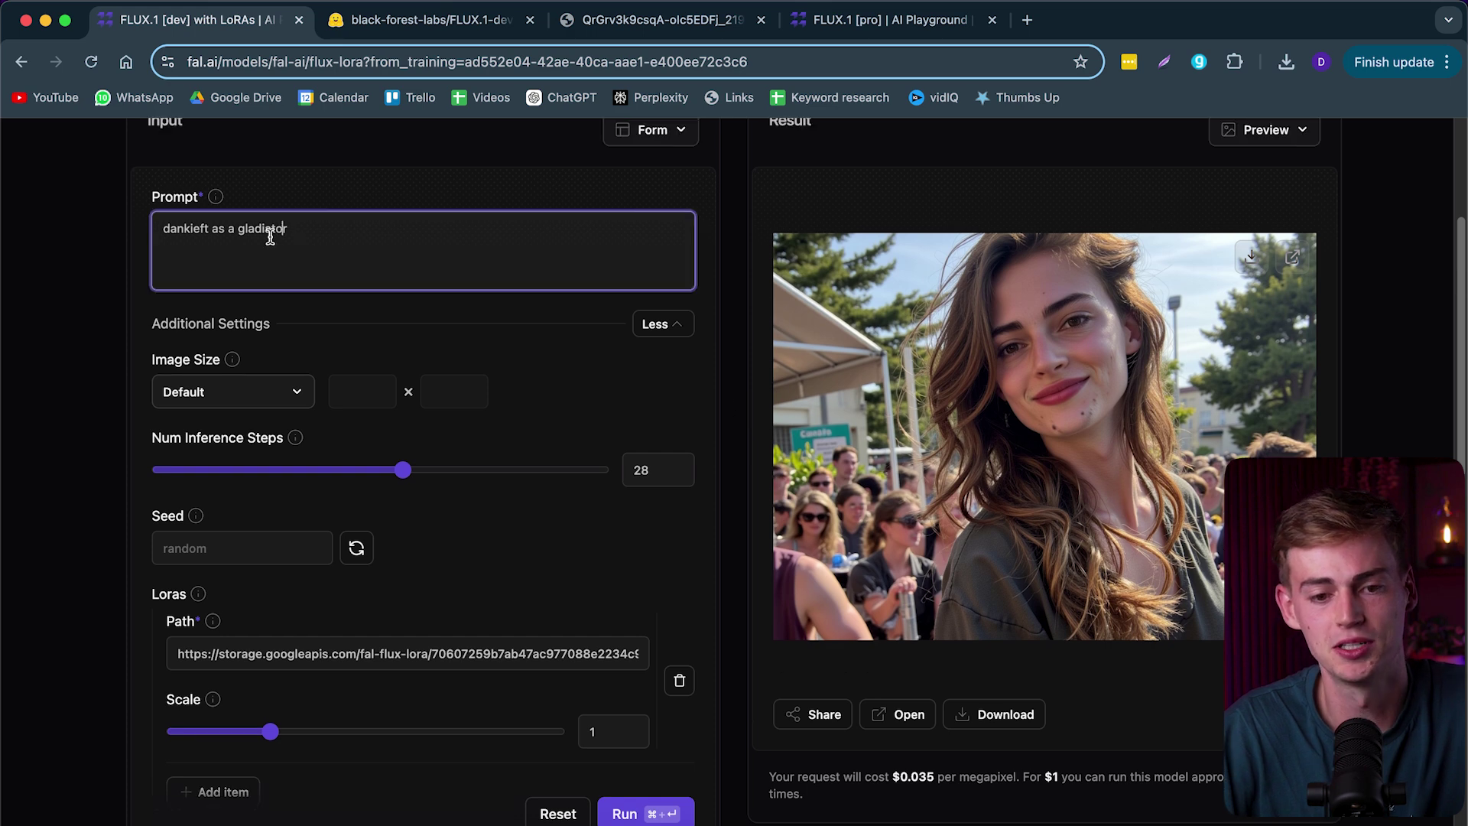
text(in rome)
scroll(338, 497, down, 4)
scroll(360, 536, down, 1)
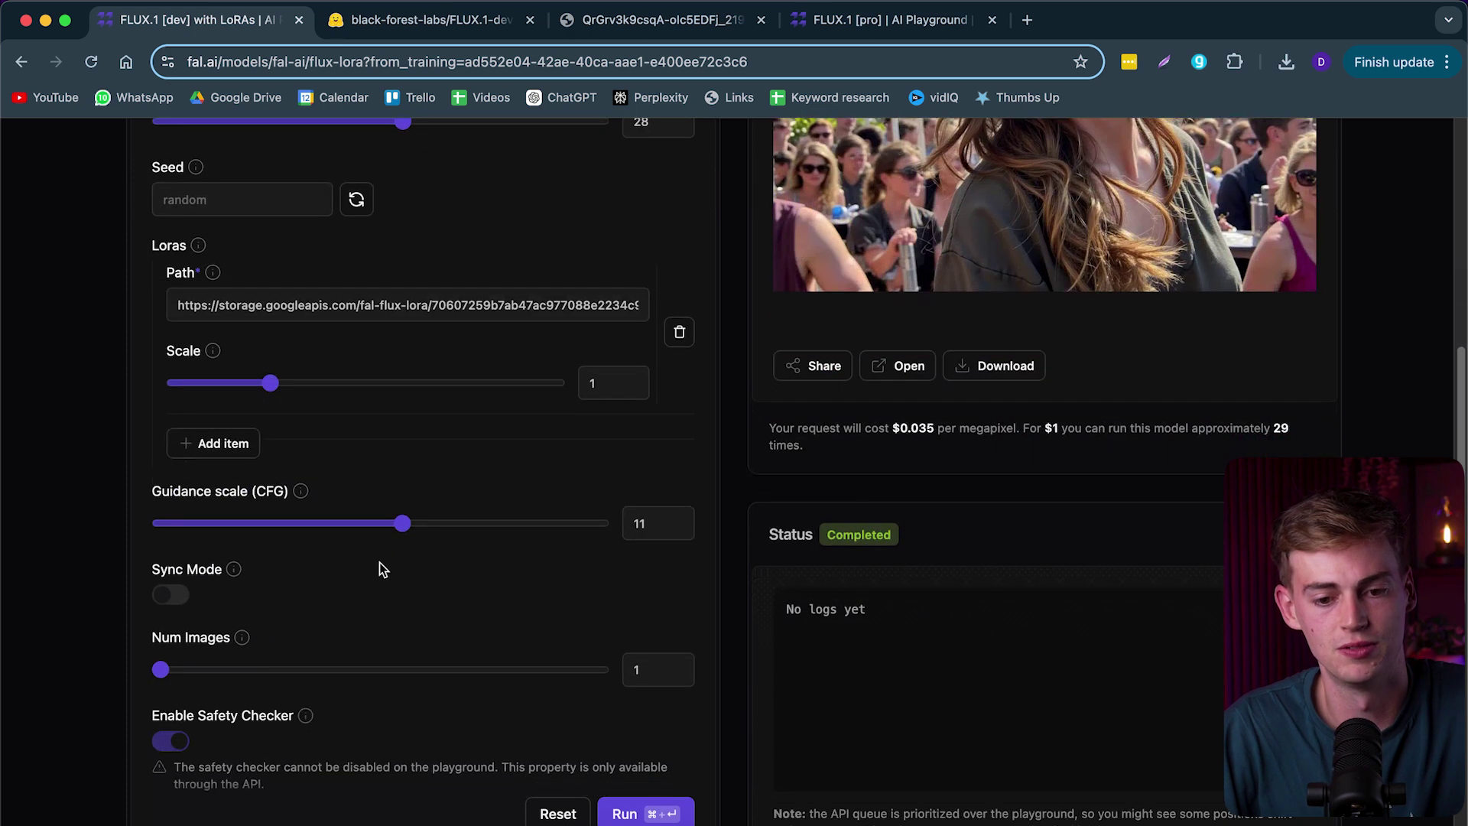
drag(400, 525, 257, 523)
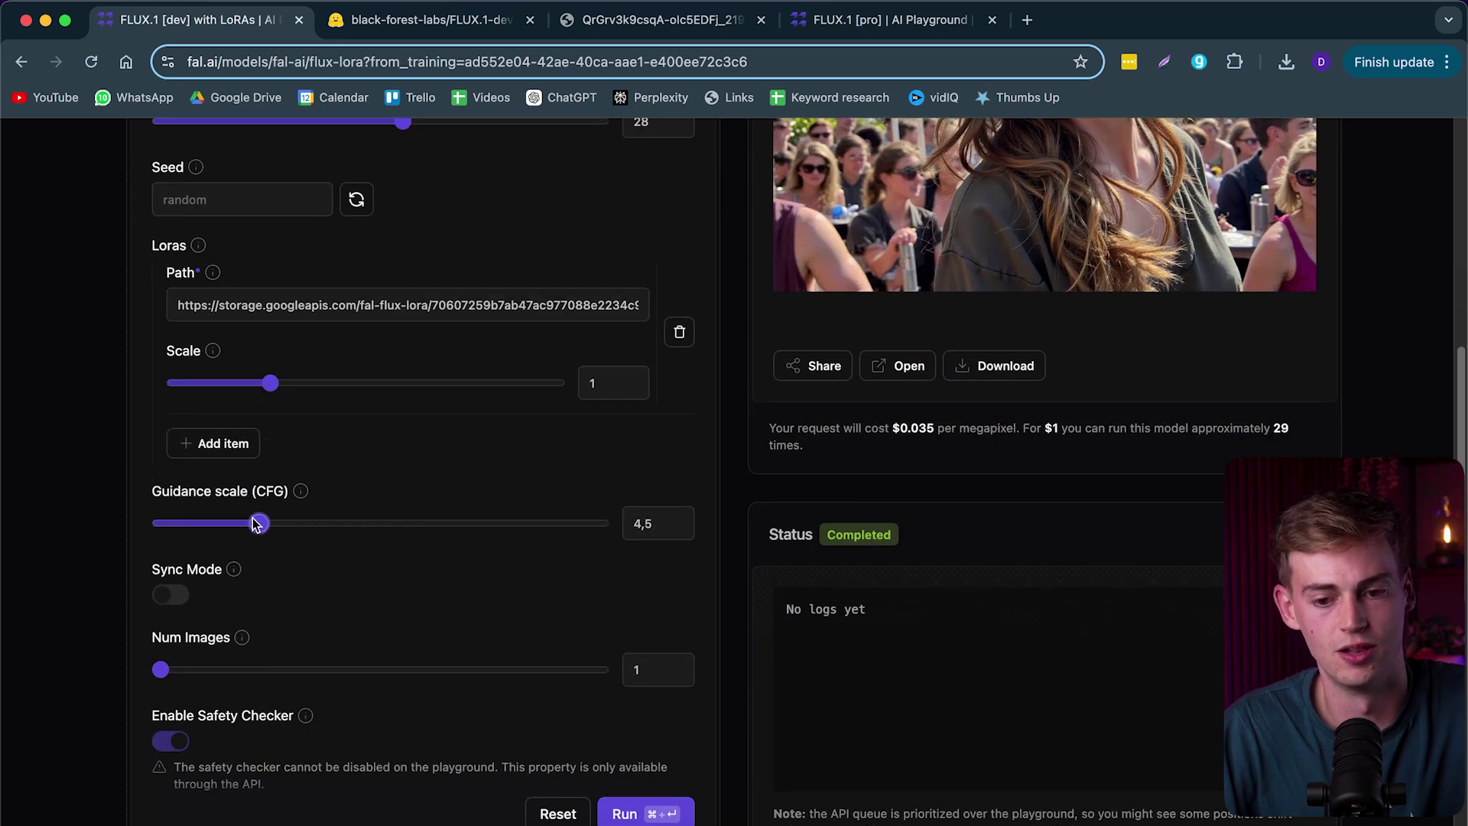
click(624, 813)
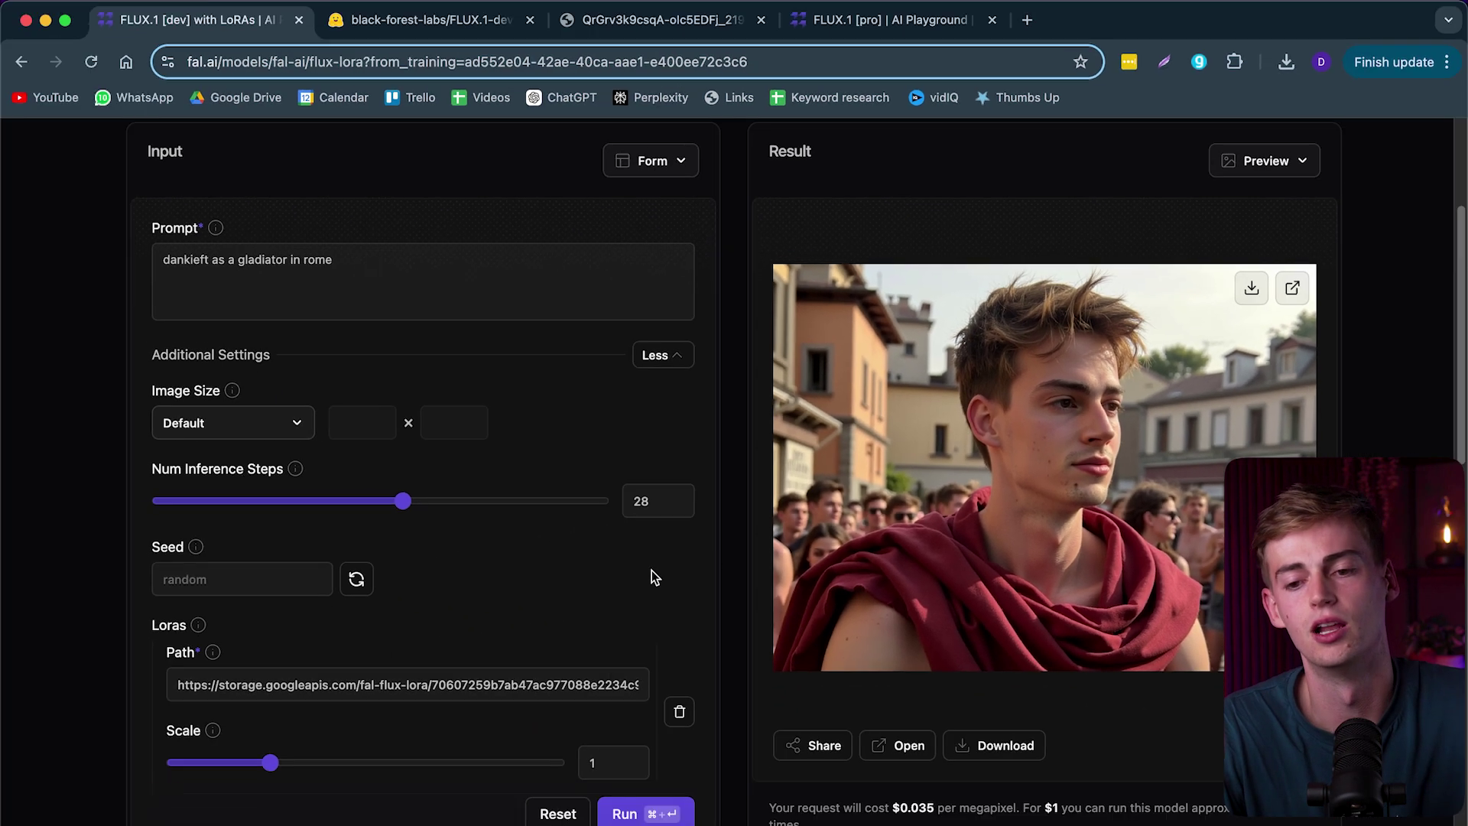
scroll(653, 688, down, 7)
click(627, 803)
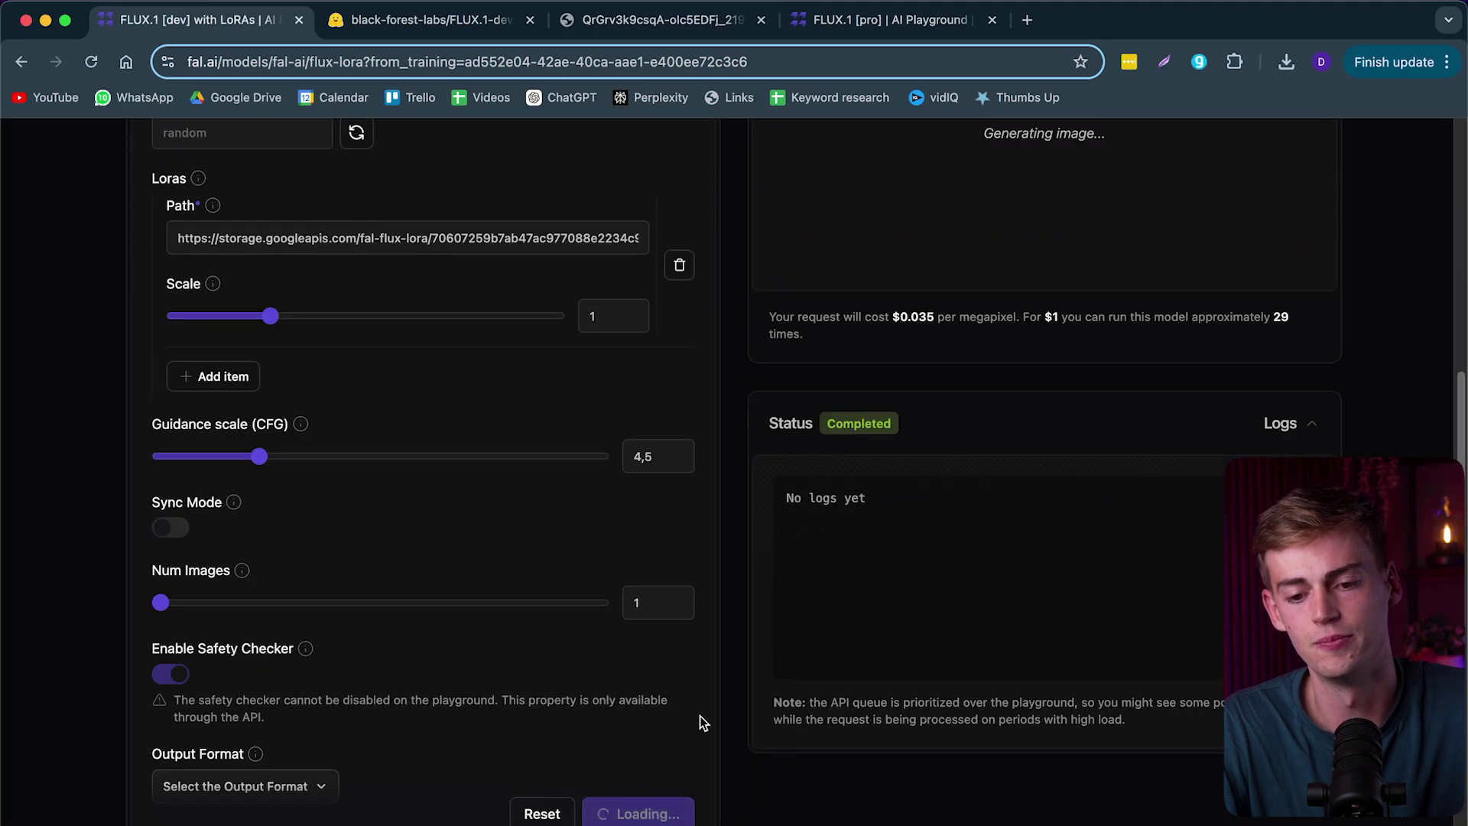
scroll(922, 351, up, 6)
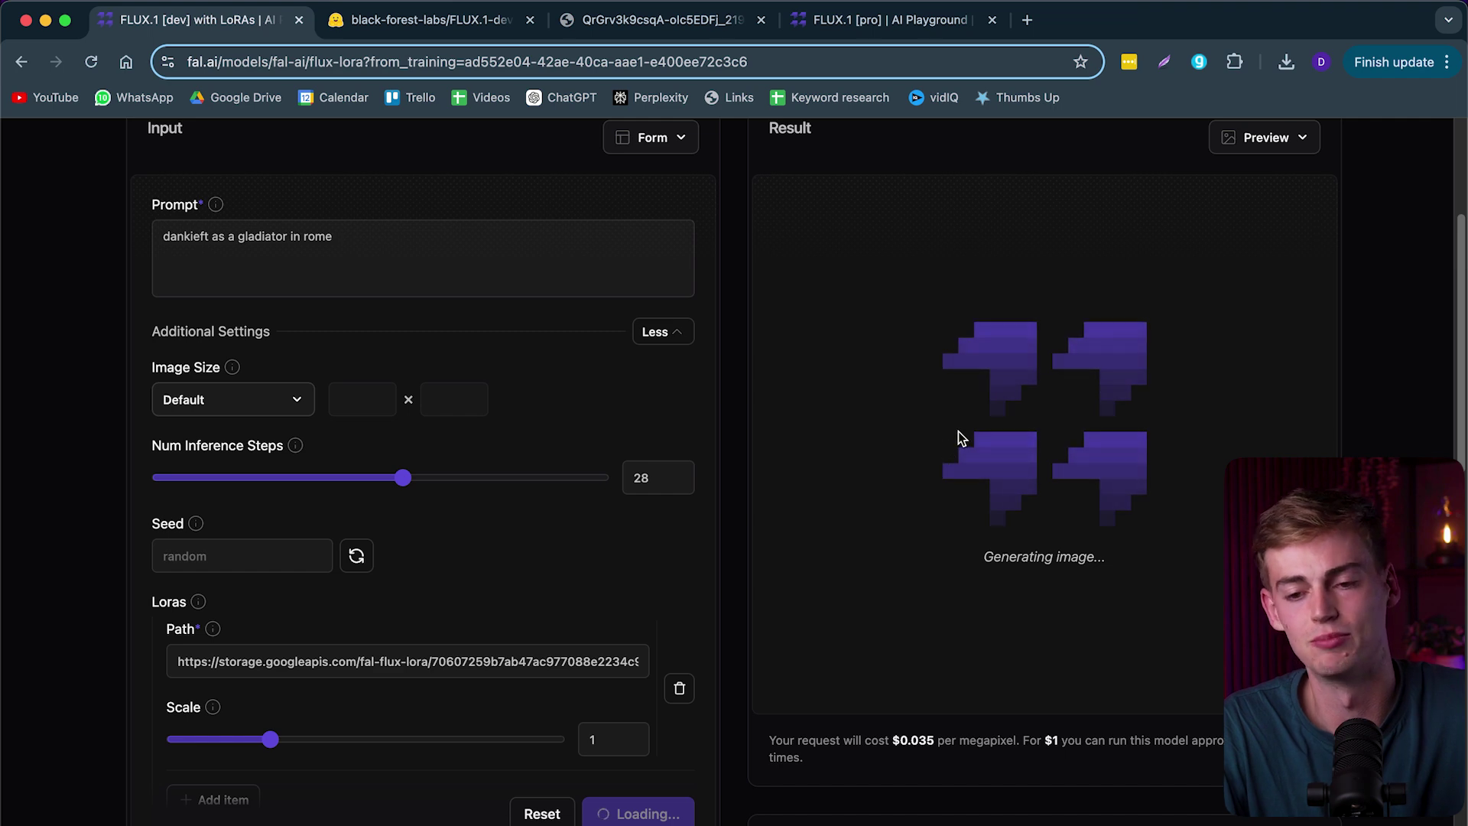
click(442, 250)
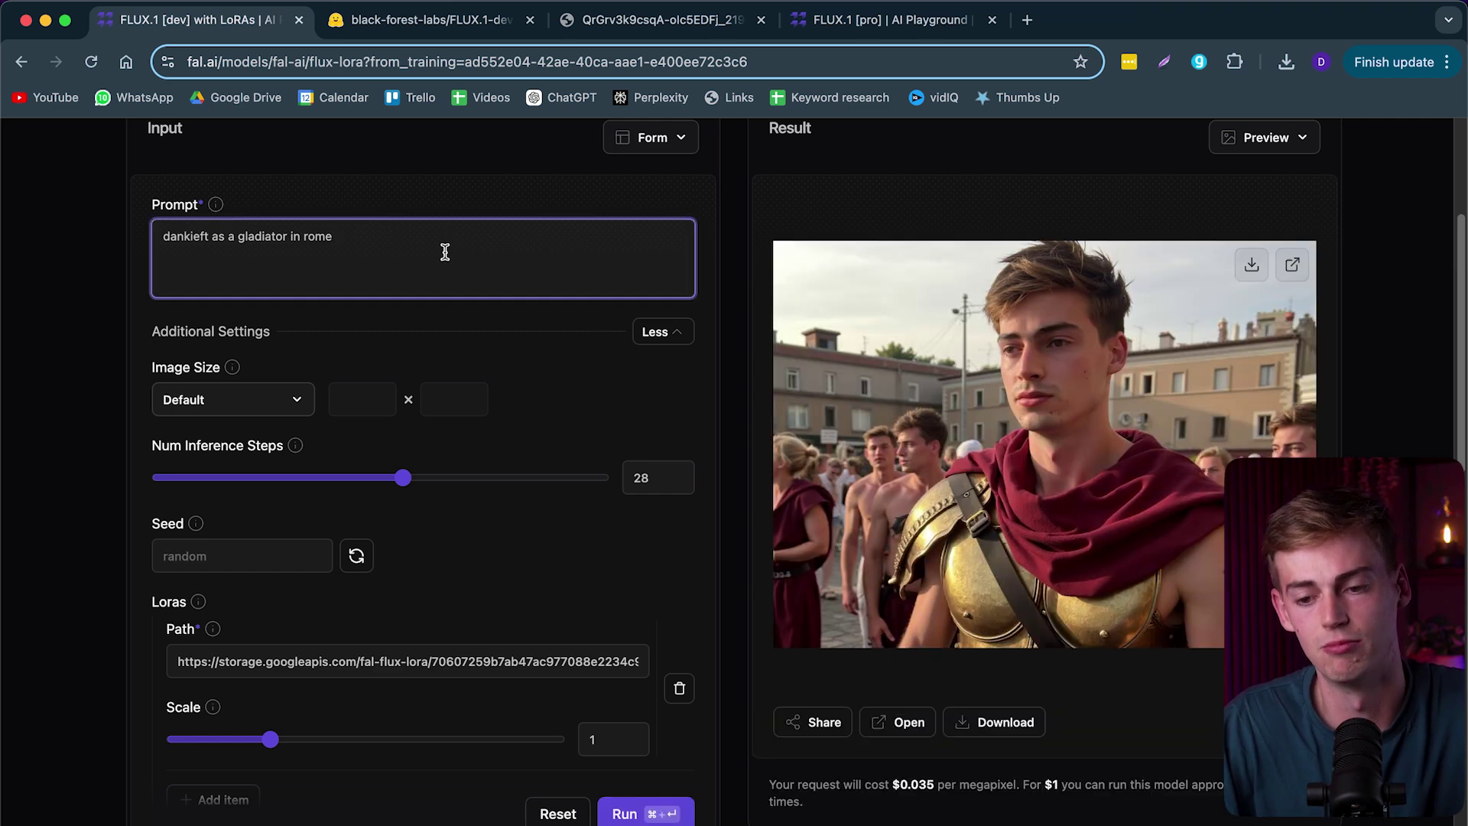
Step: Append ', facing the cam' to the prompt, then replace it with 'dankieft as a army soldier'
text(, facing the camera)
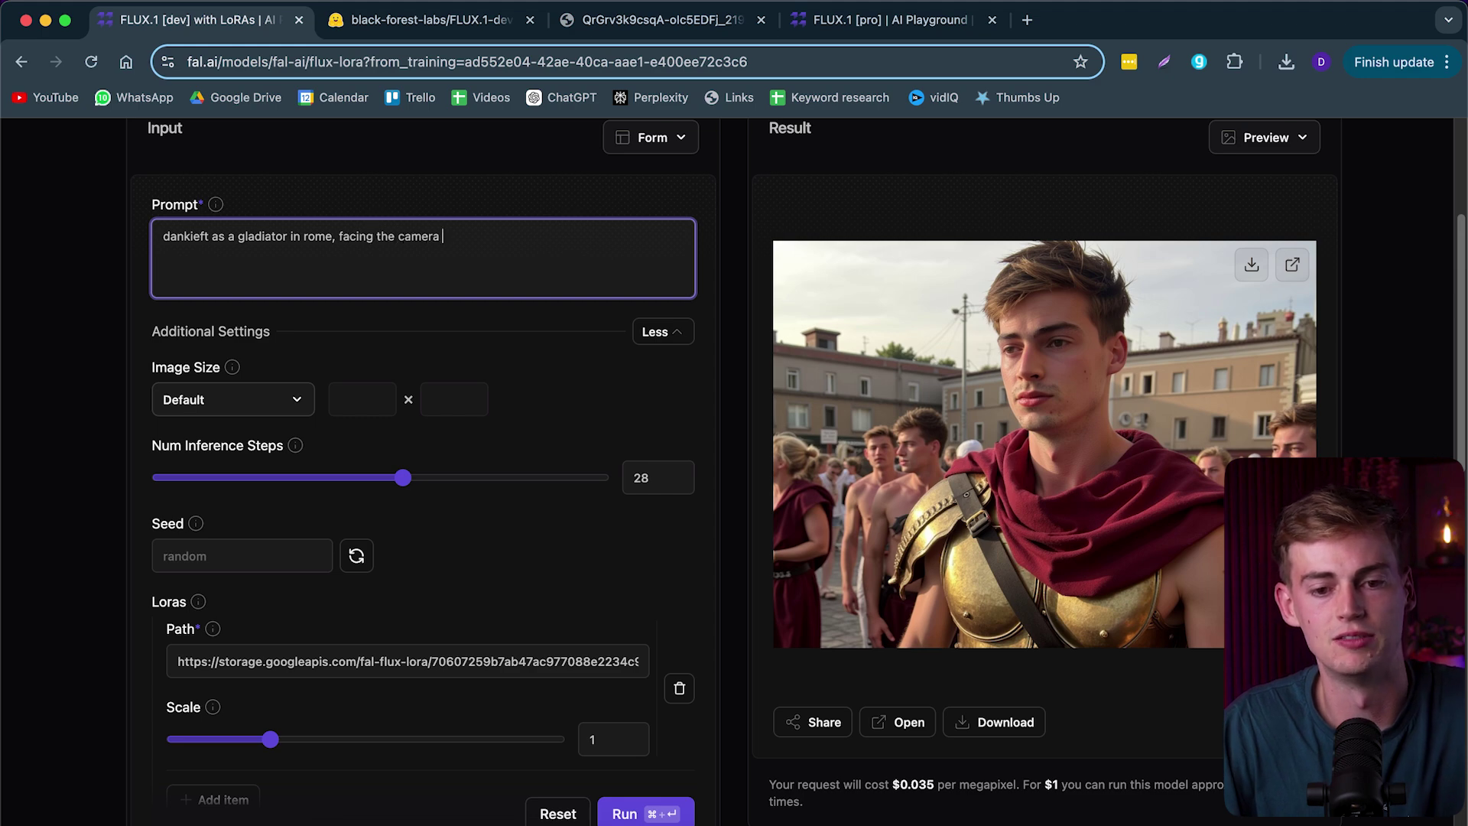
scroll(548, 320, down, 1)
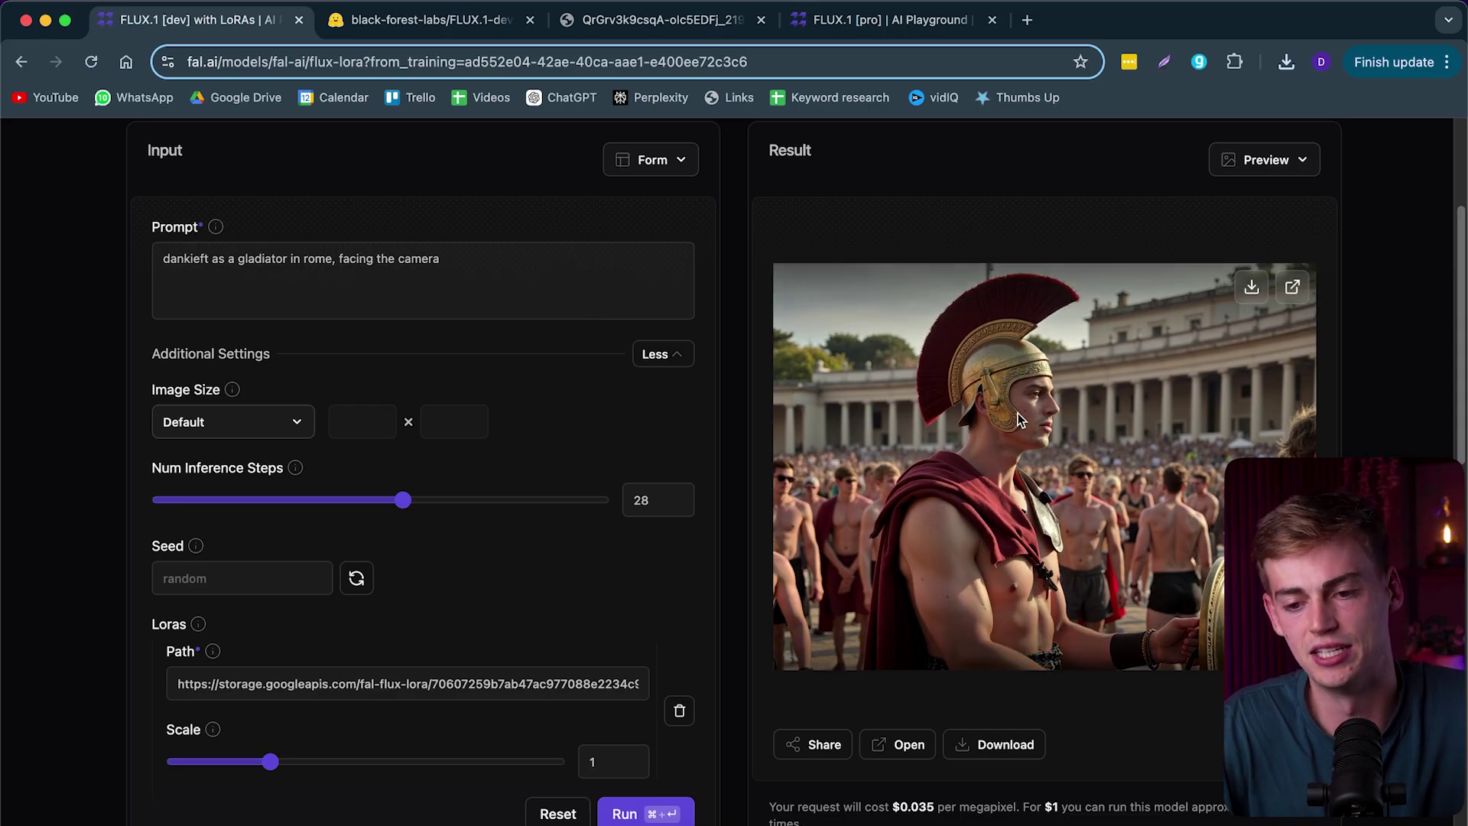
drag(451, 262, 71, 249)
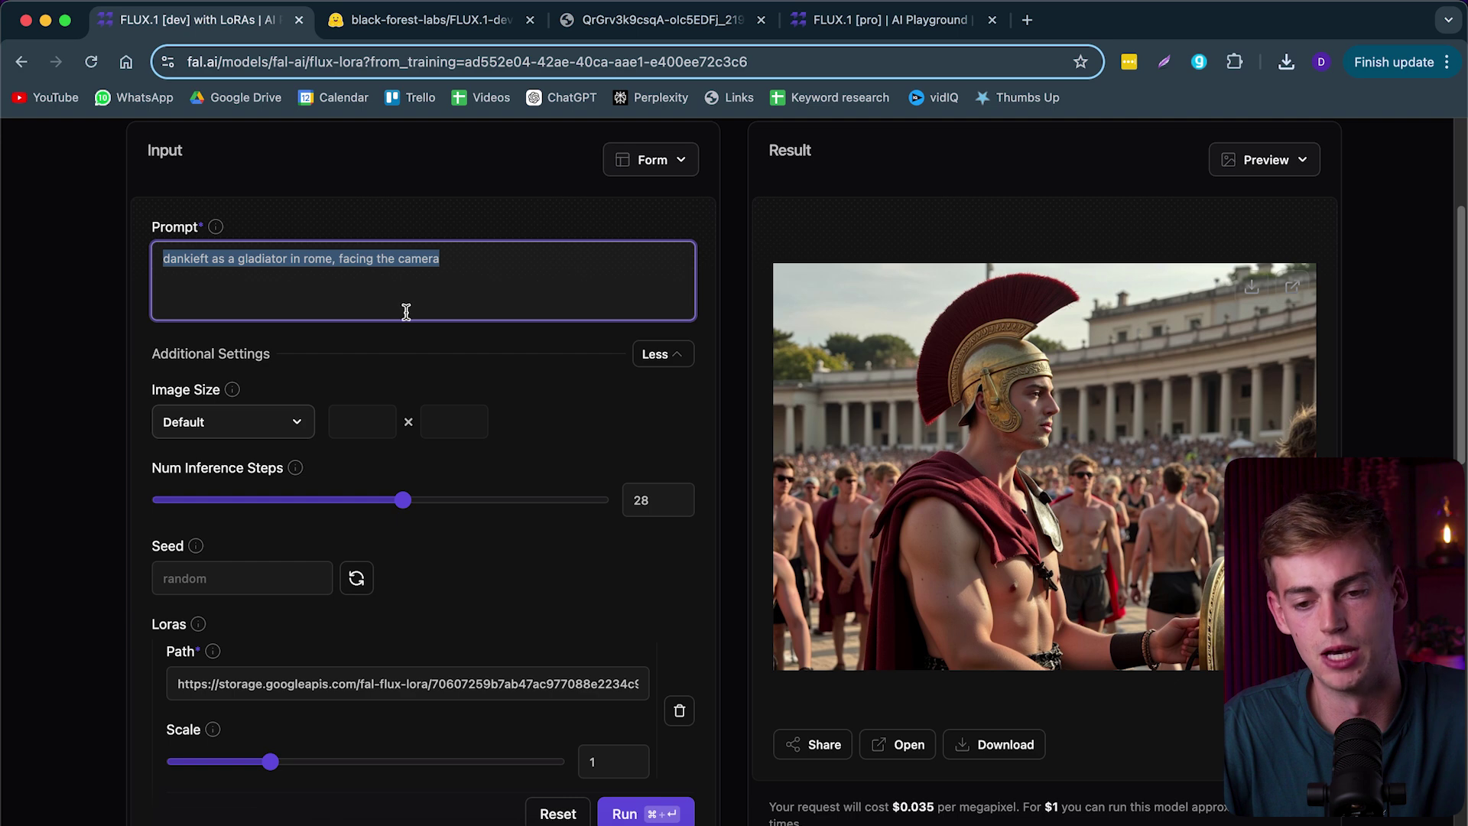
drag(406, 311, 56, 246)
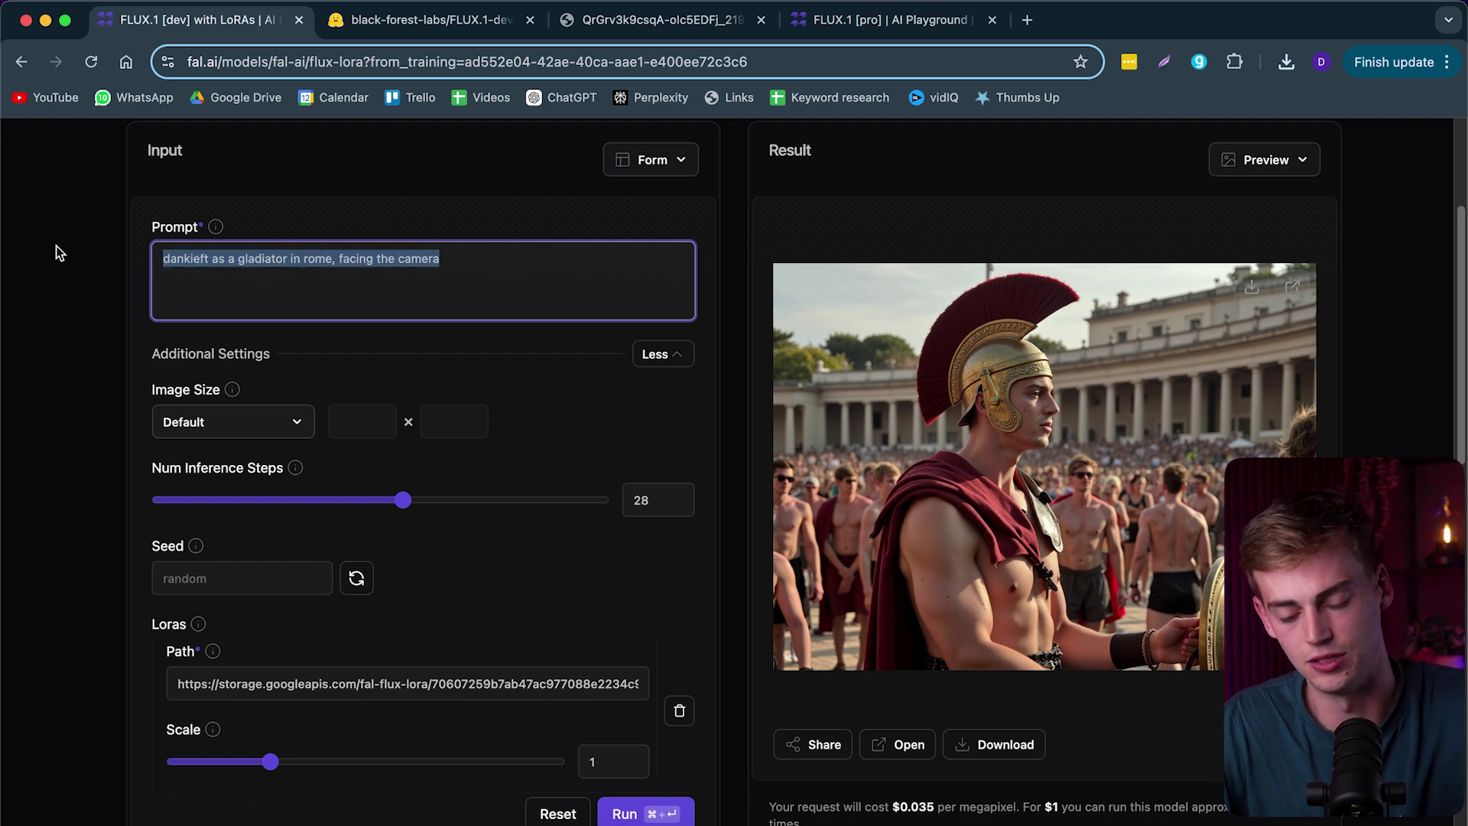
text(dn)
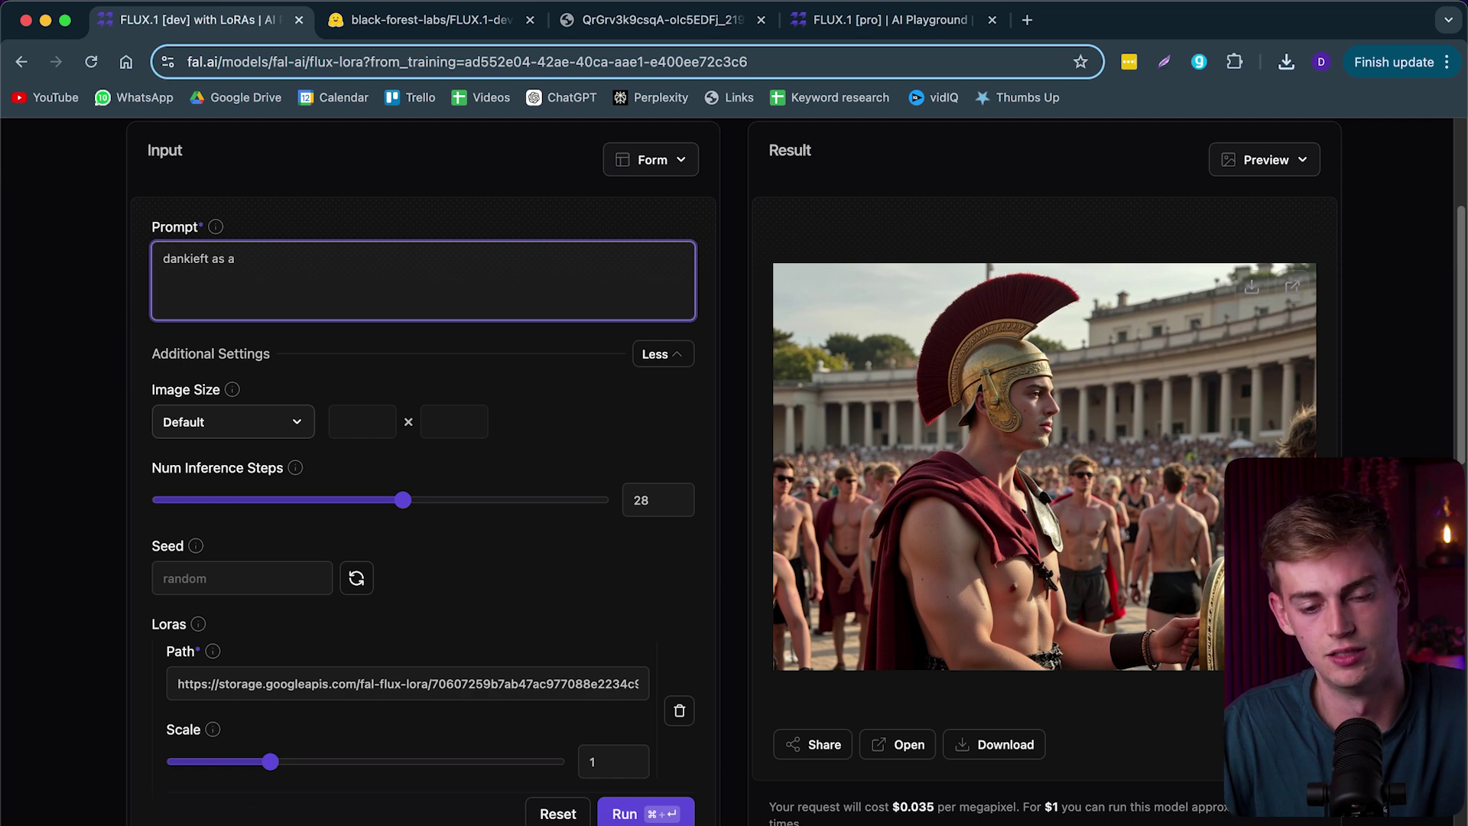
text(army soldier)
scroll(639, 765, down, 1)
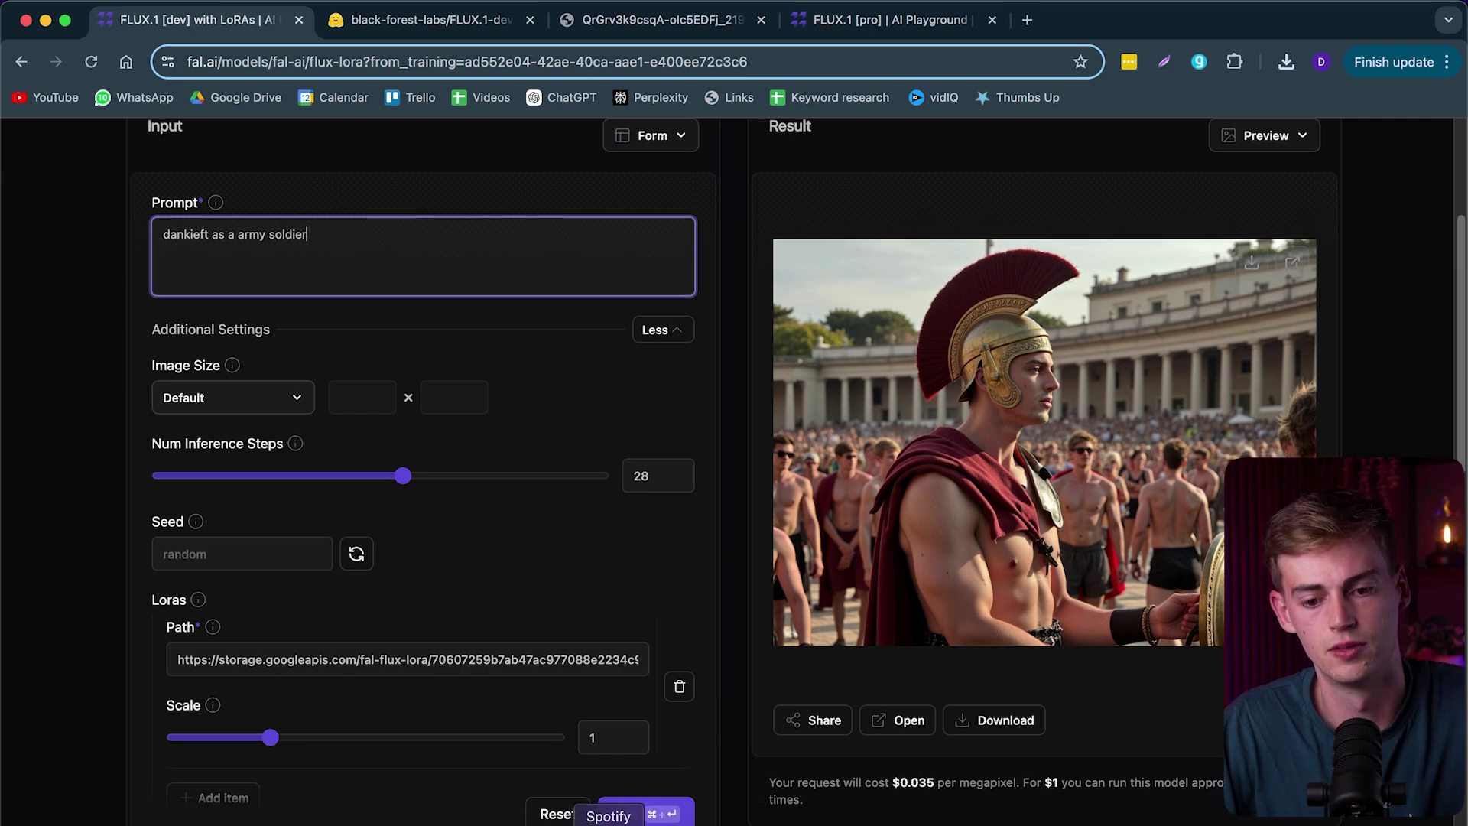
Step: Run the 'dankieft as a army soldier' prompt to produce the soldier image
click(639, 813)
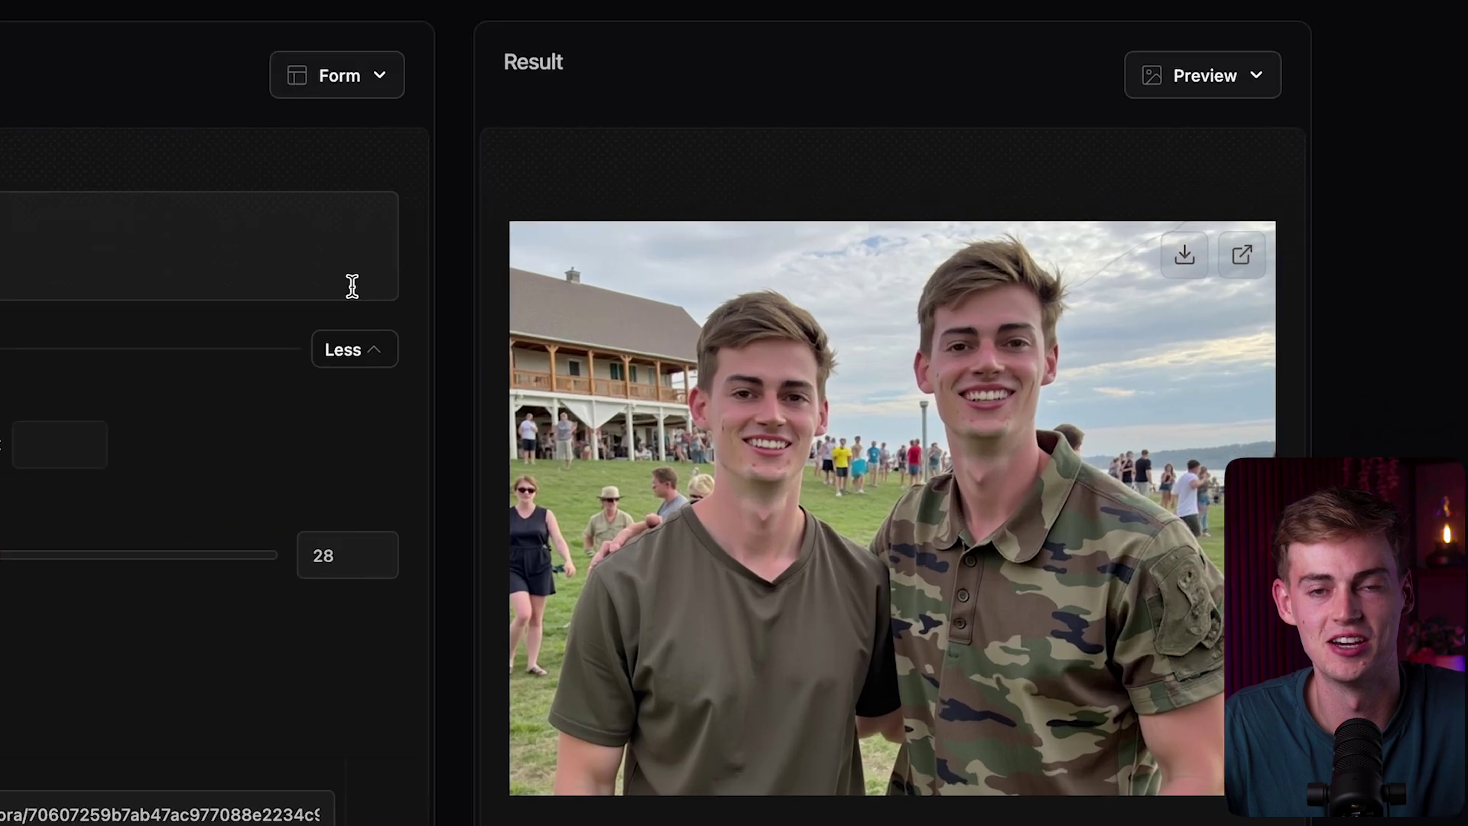